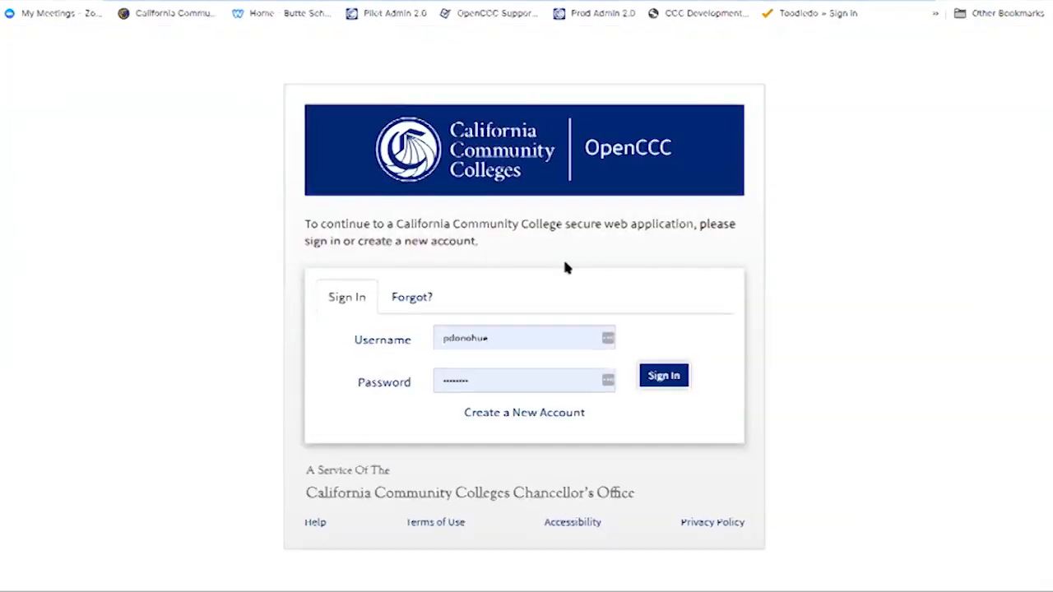
# Sign in to OpenCCC with the username and password already entered for the International Application
pyautogui.click(664, 378)
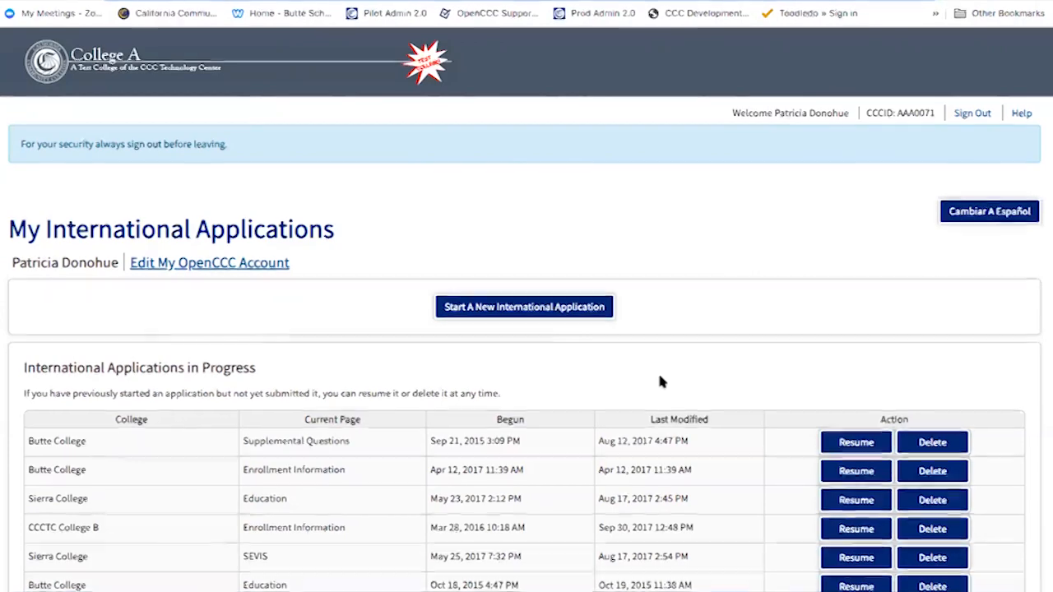
# Scroll through the in-progress and submitted application tables, then back to the top
pyautogui.scroll(-1, 659, 378)
pyautogui.scroll(-1, 663, 381)
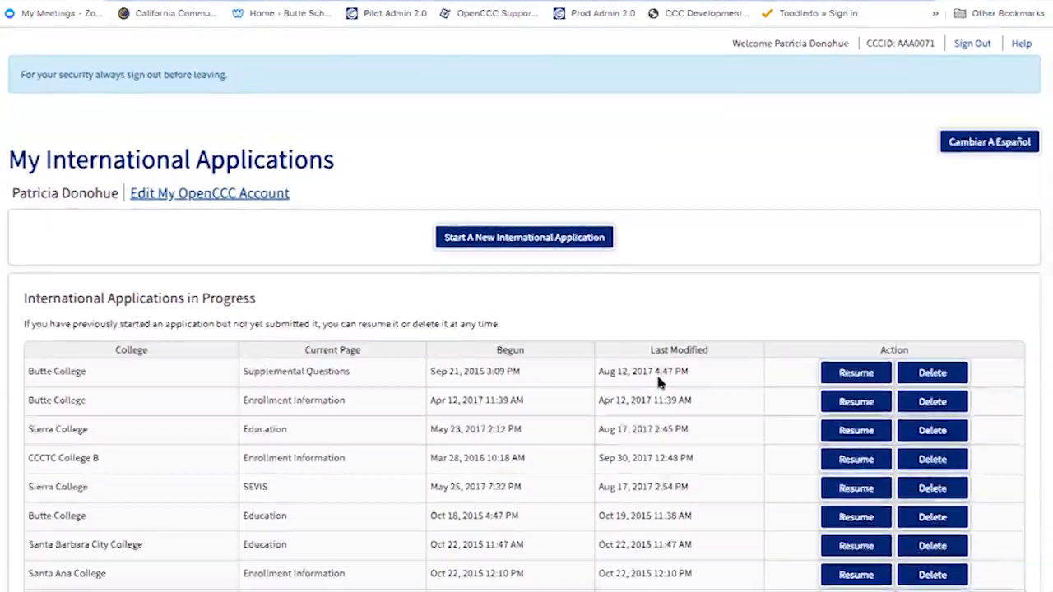
pyautogui.scroll(-1, 659, 381)
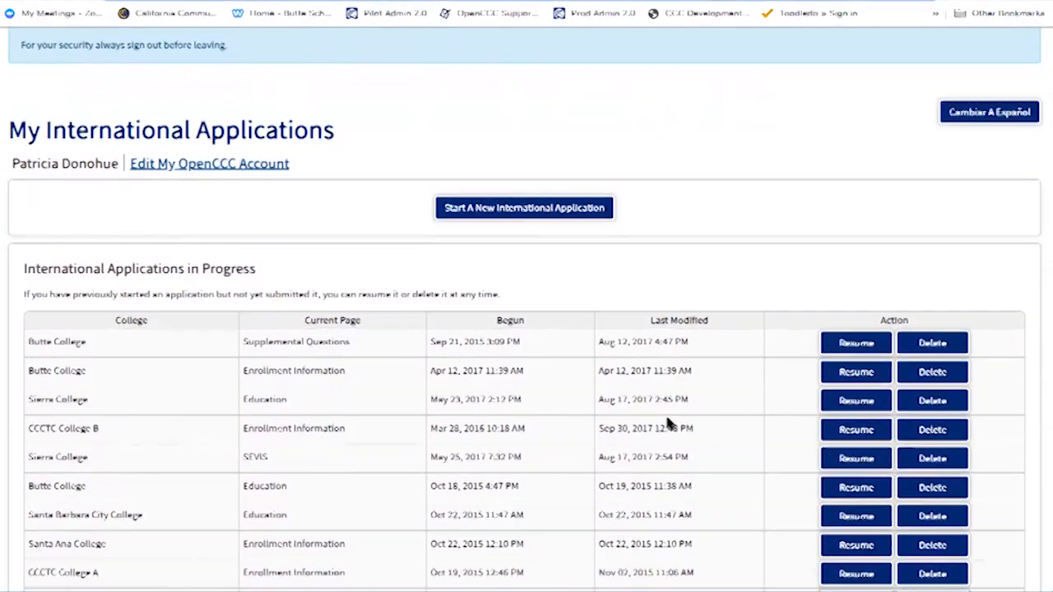
pyautogui.scroll(-4, 714, 409)
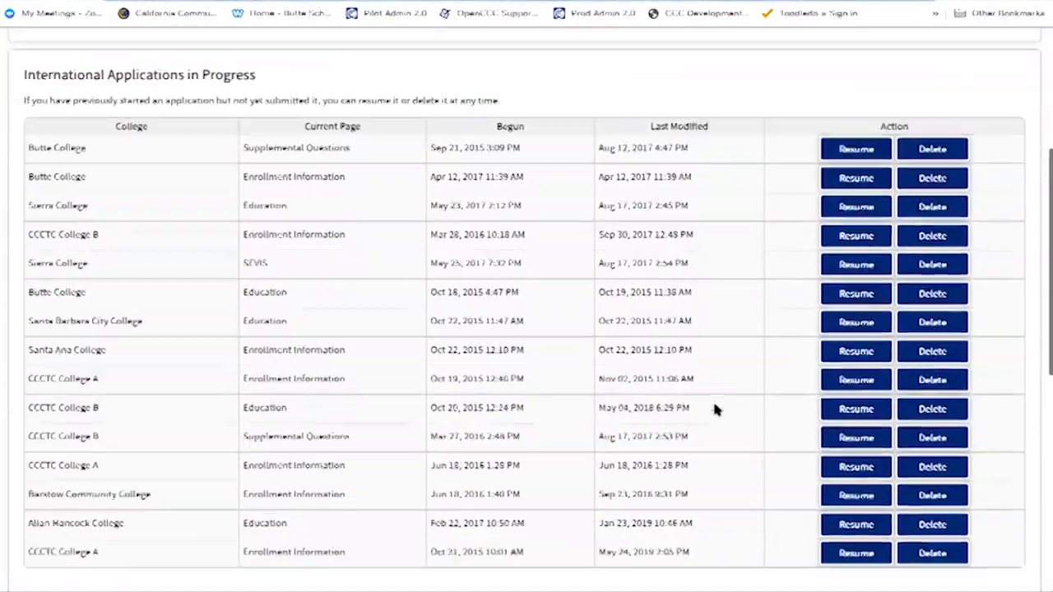
pyautogui.scroll(-5, 714, 408)
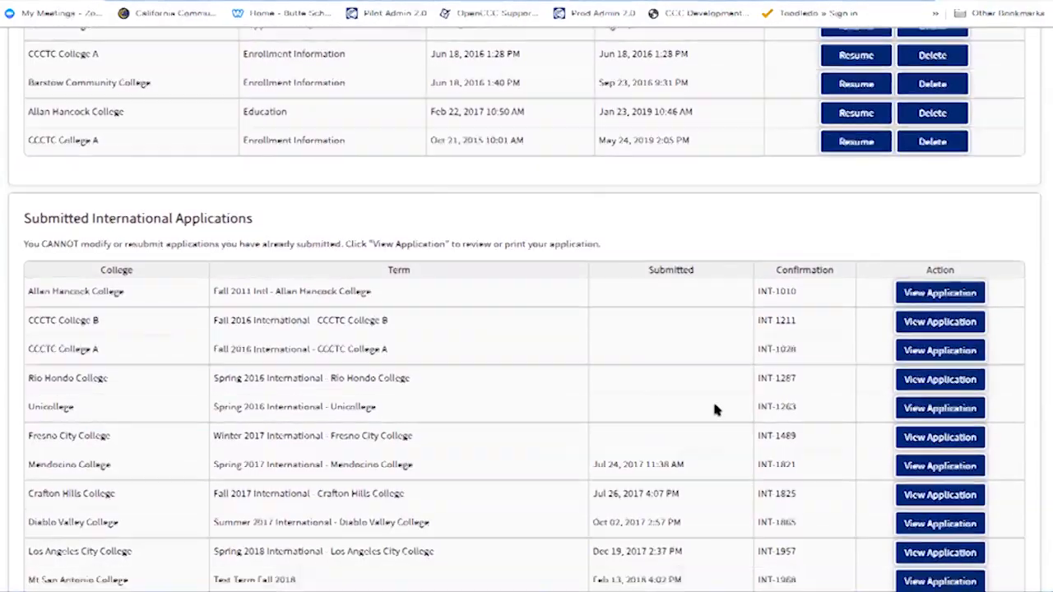
pyautogui.scroll(1, 714, 409)
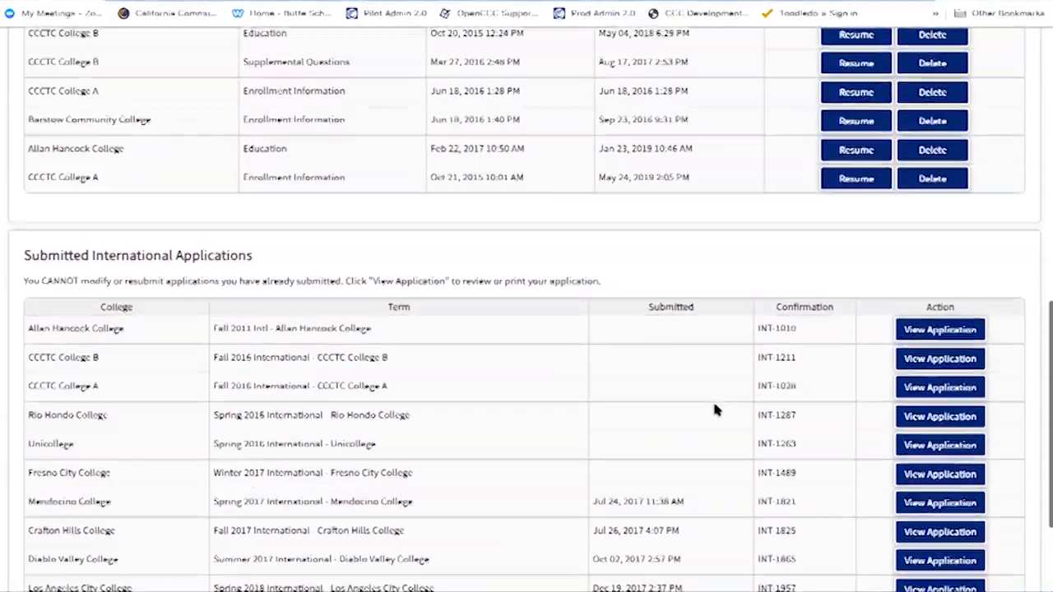
pyautogui.scroll(5, 715, 409)
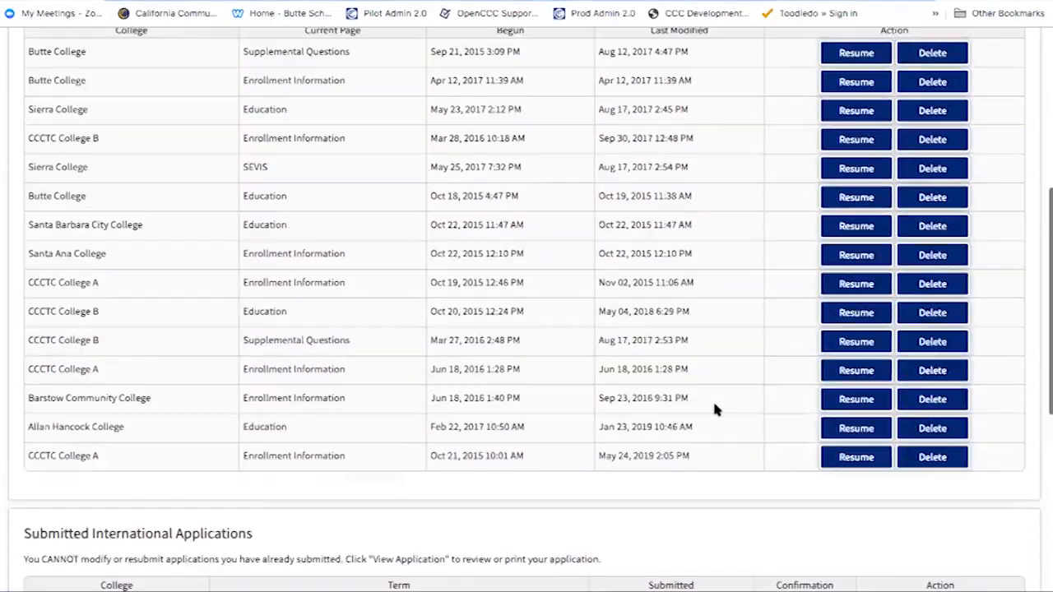
pyautogui.scroll(3, 714, 409)
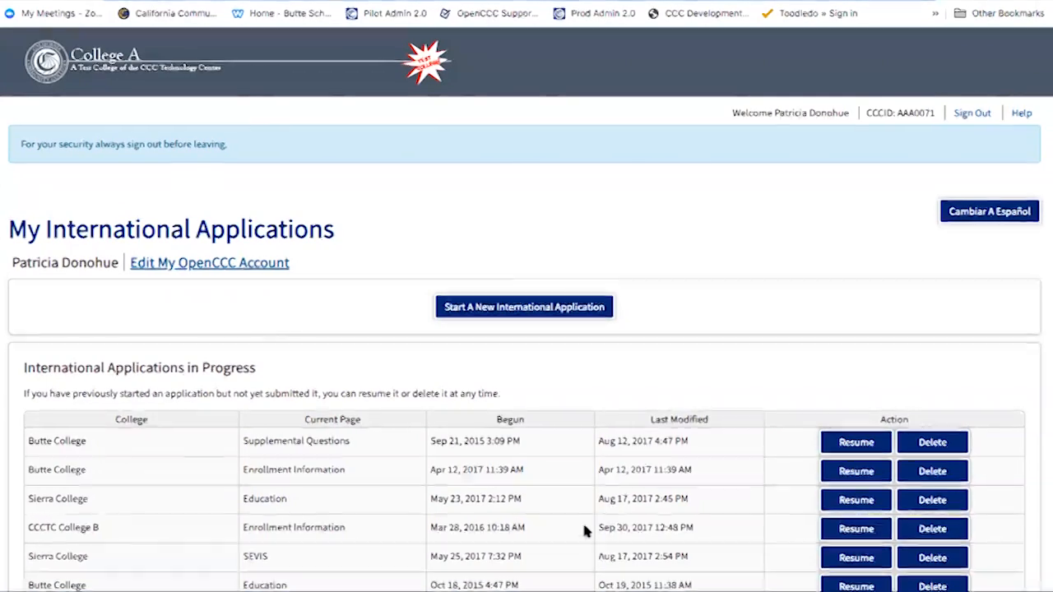
# Start a new international application for Summer 2019 with a 2-year associate degree, no transfer, goal
pyautogui.click(553, 312)
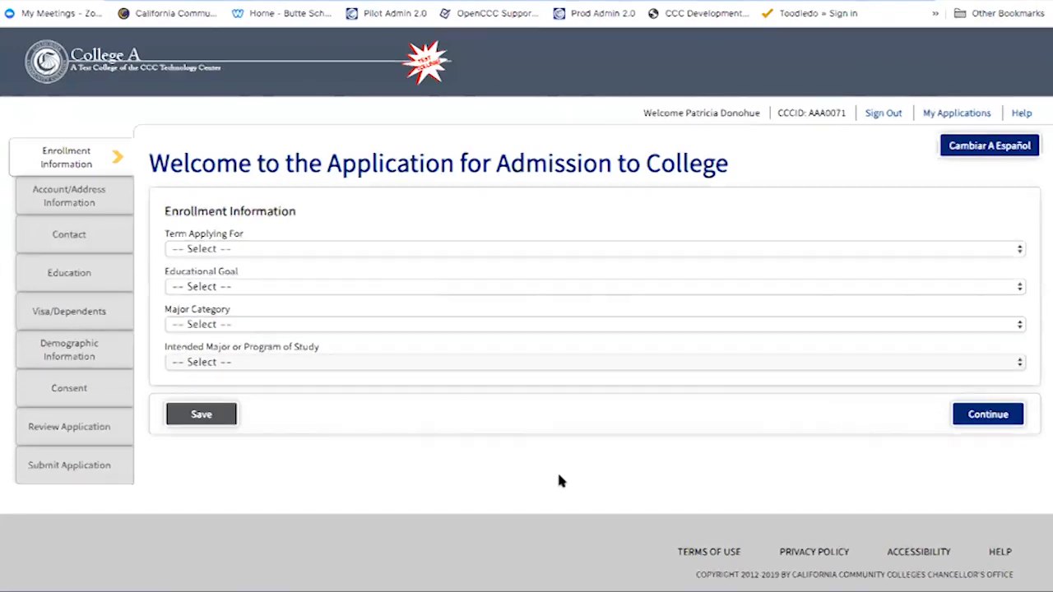
pyautogui.click(553, 250)
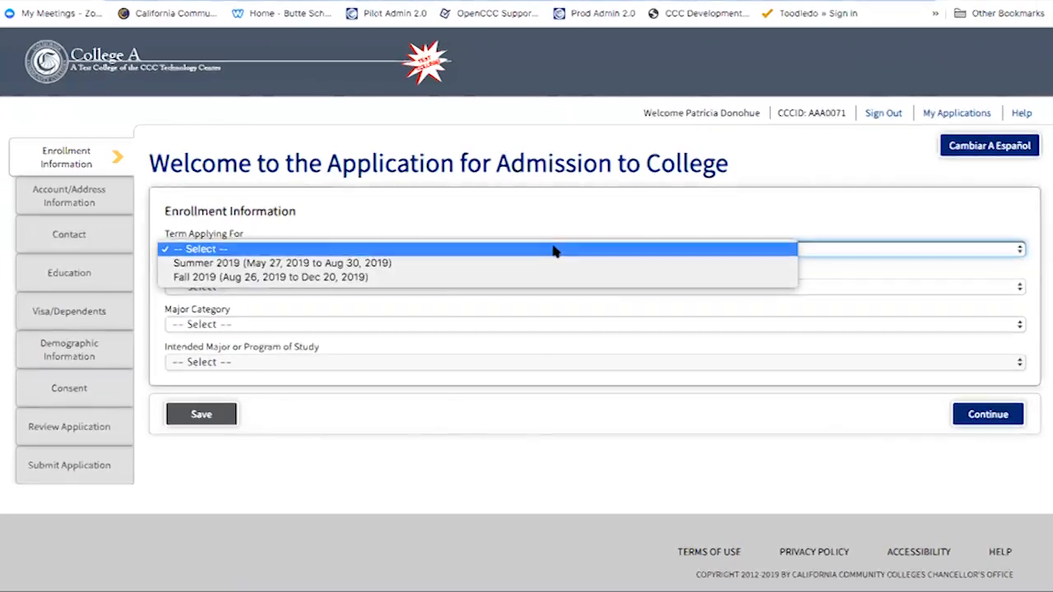
pyautogui.click(553, 264)
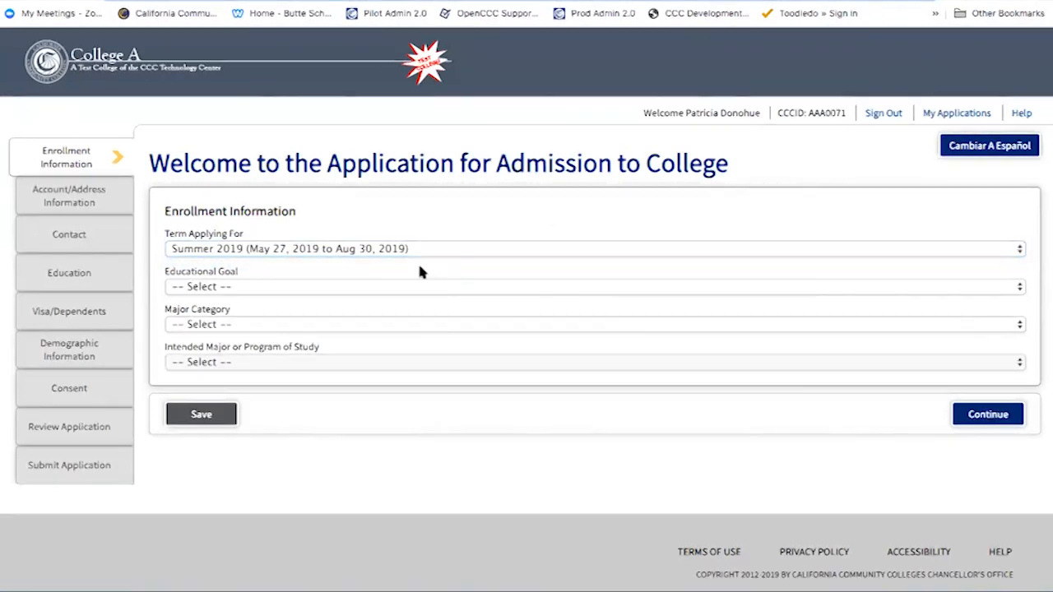
pyautogui.click(411, 288)
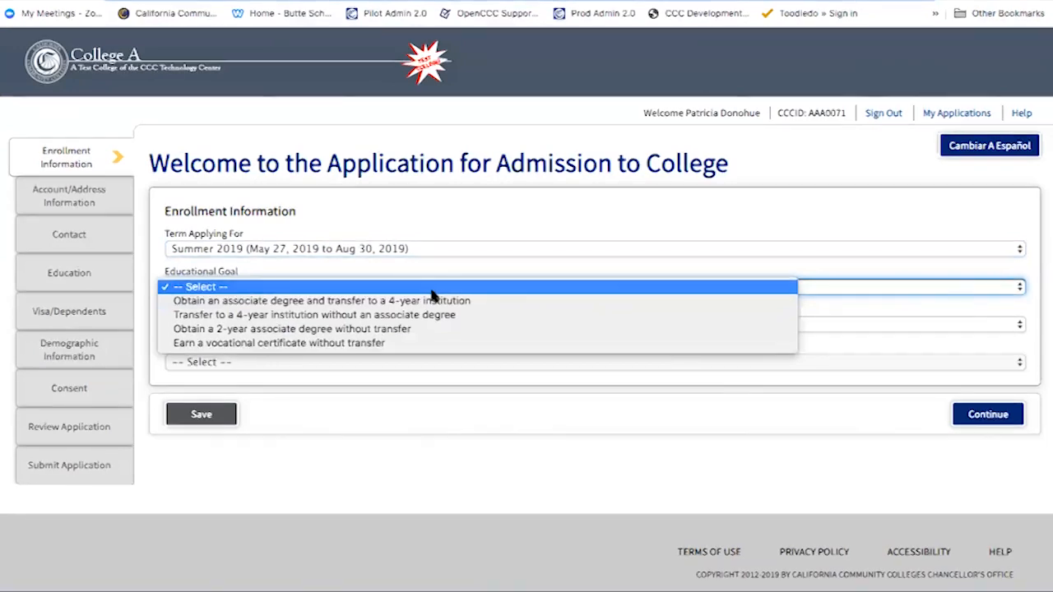
pyautogui.click(440, 329)
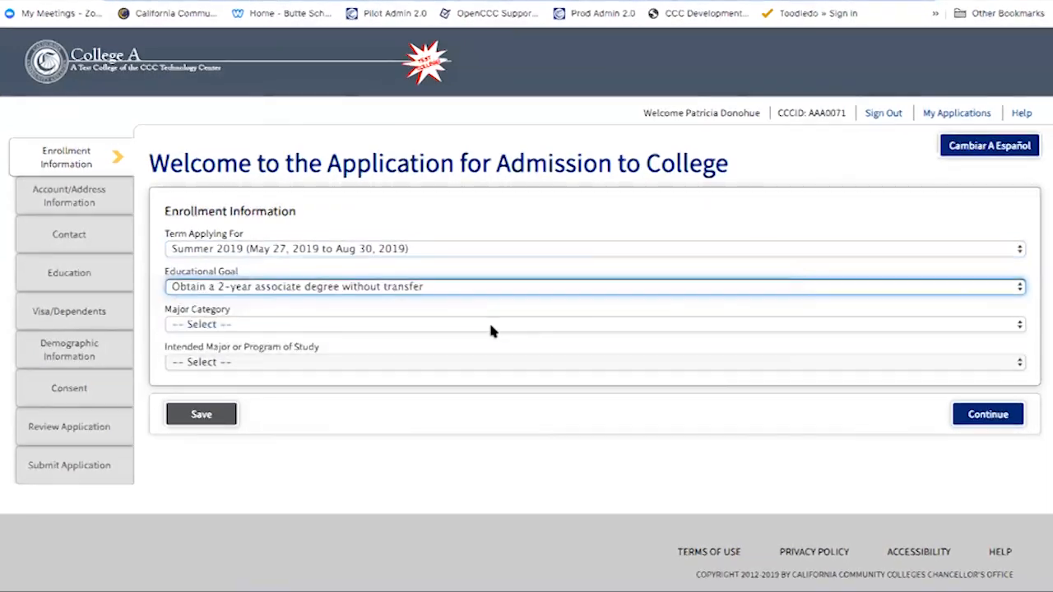
# Choose All Categories and the Administration of Justice Correctional Specialist (CC) major, then continue
pyautogui.click(498, 325)
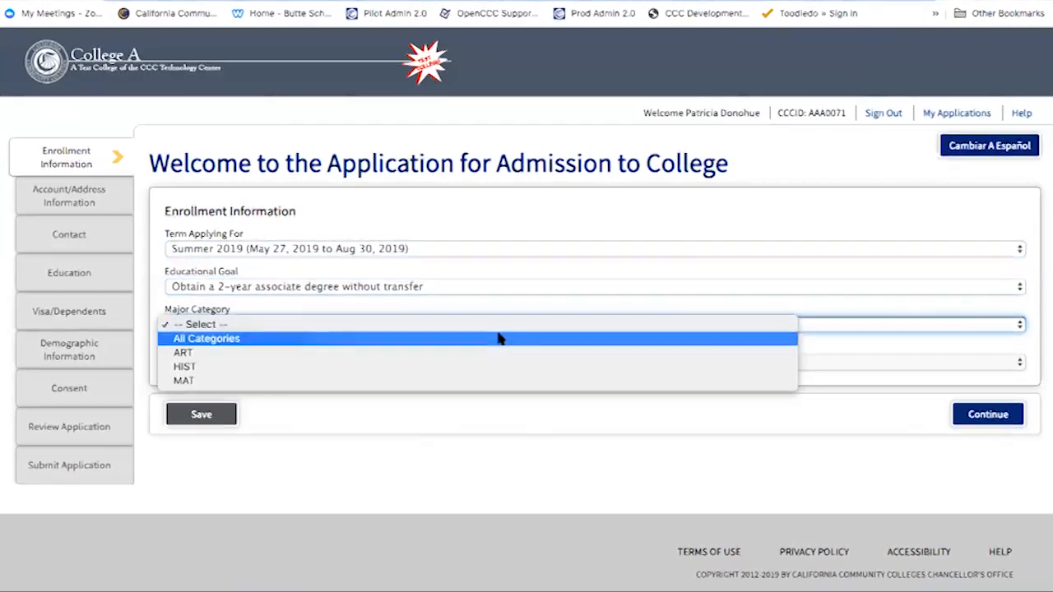
pyautogui.click(499, 338)
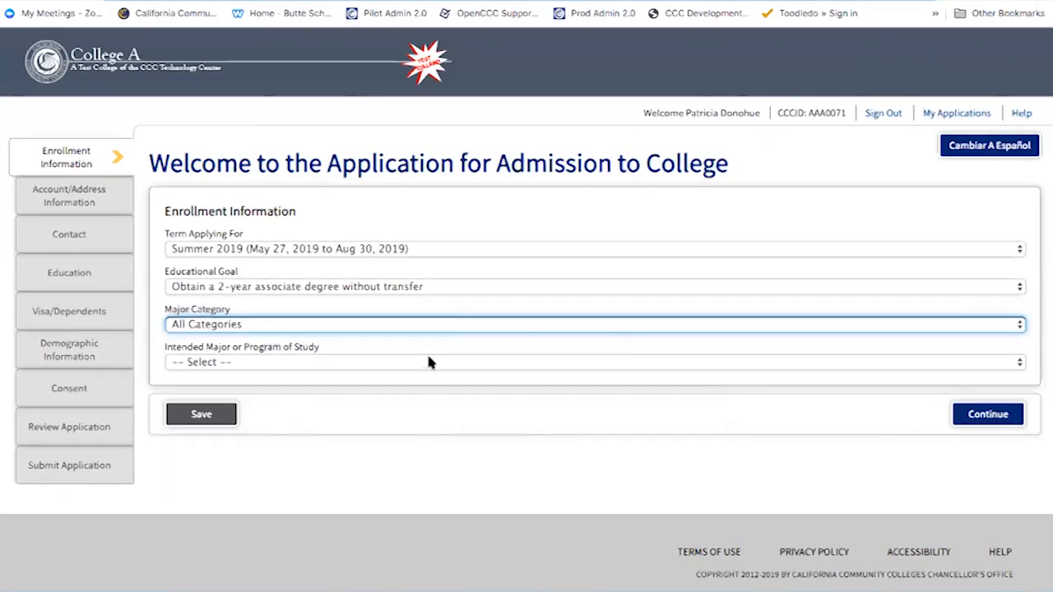
pyautogui.click(425, 362)
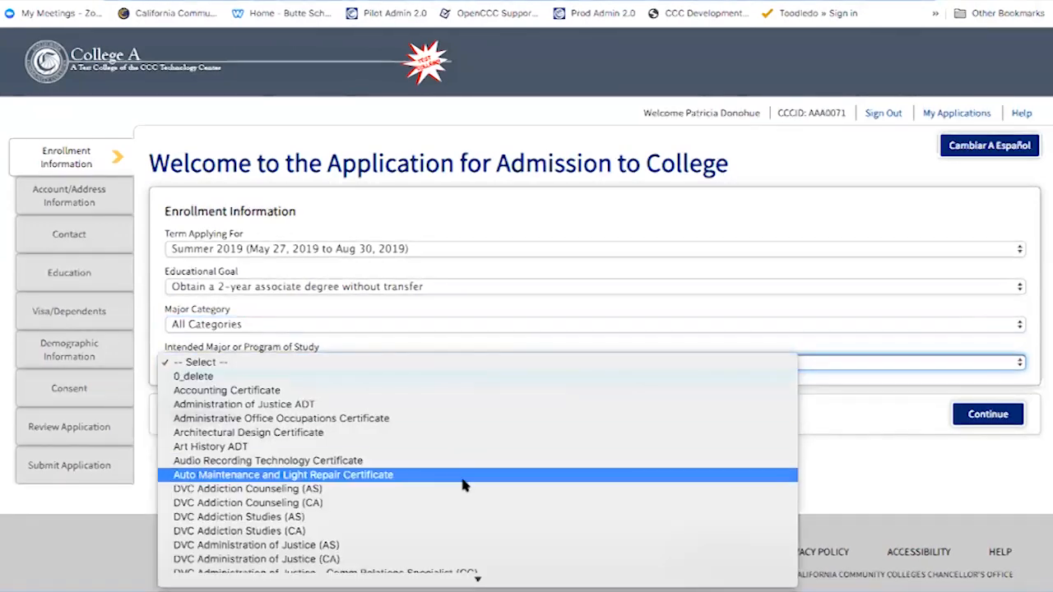
pyautogui.scroll(-1, 465, 485)
pyautogui.scroll(-3, 463, 486)
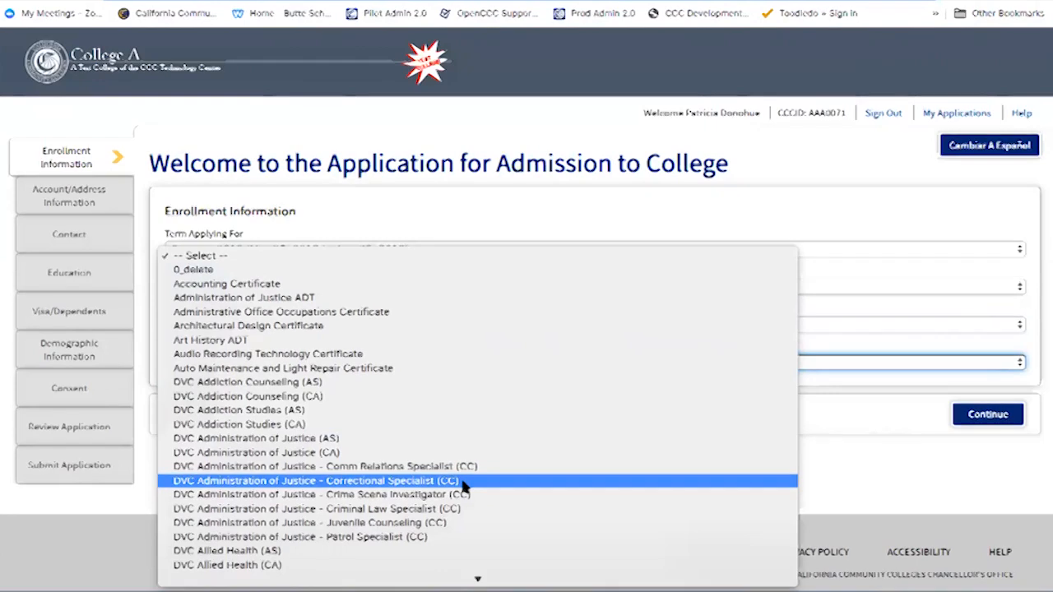
pyautogui.click(463, 484)
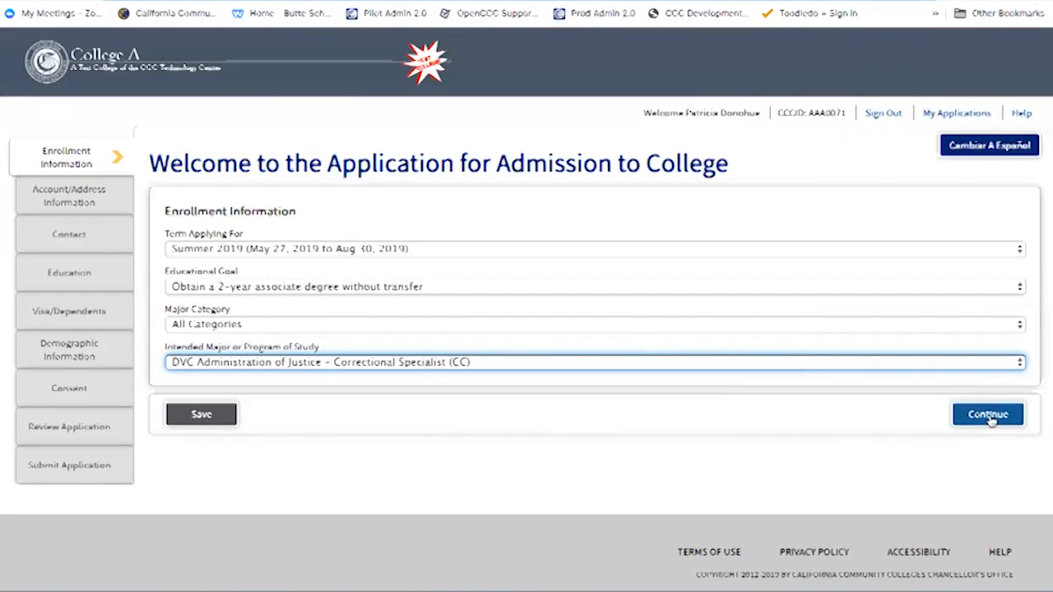
pyautogui.click(990, 418)
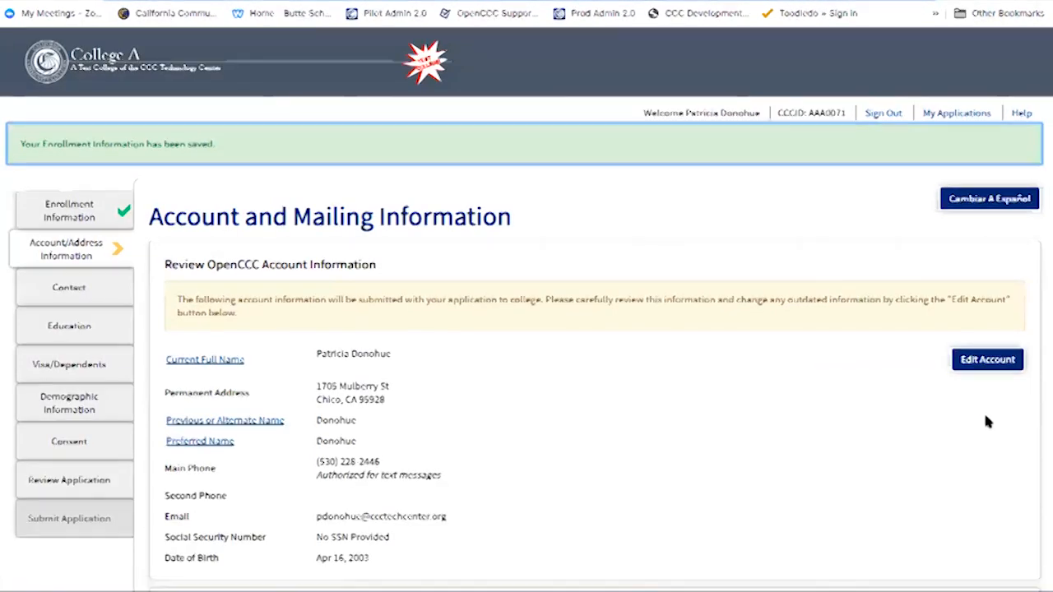
# Scroll down the Account and Mailing Information page to the Current Mailing Address section
pyautogui.scroll(-3, 691, 427)
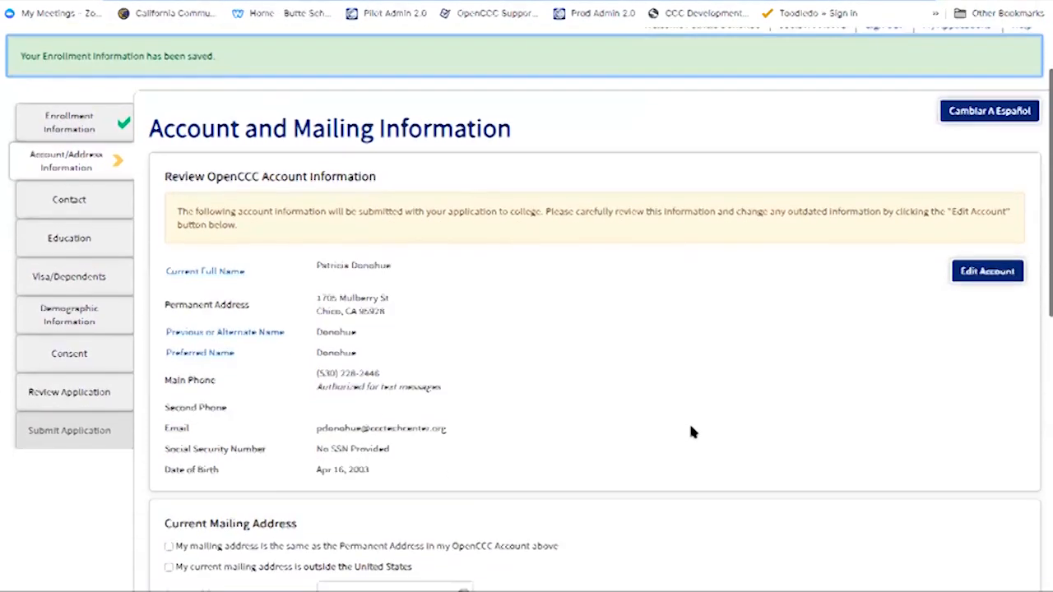
pyautogui.scroll(-2, 684, 416)
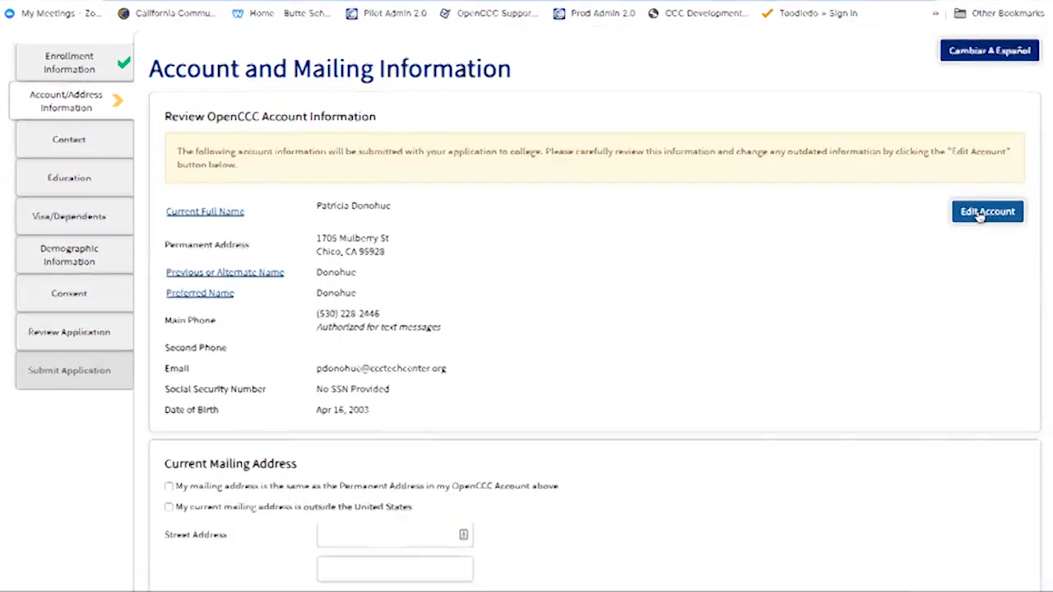
pyautogui.scroll(-3, 815, 376)
pyautogui.scroll(-2, 815, 376)
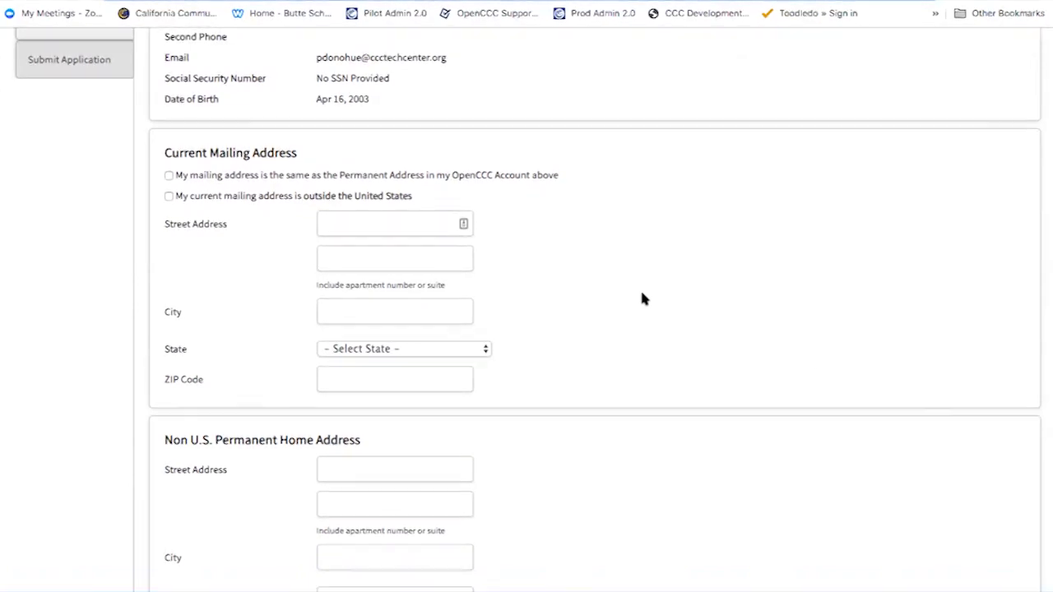
# Mark the mailing address as outside the U.S., with street 'ABC B Str' and city 'Dubl'
pyautogui.click(168, 176)
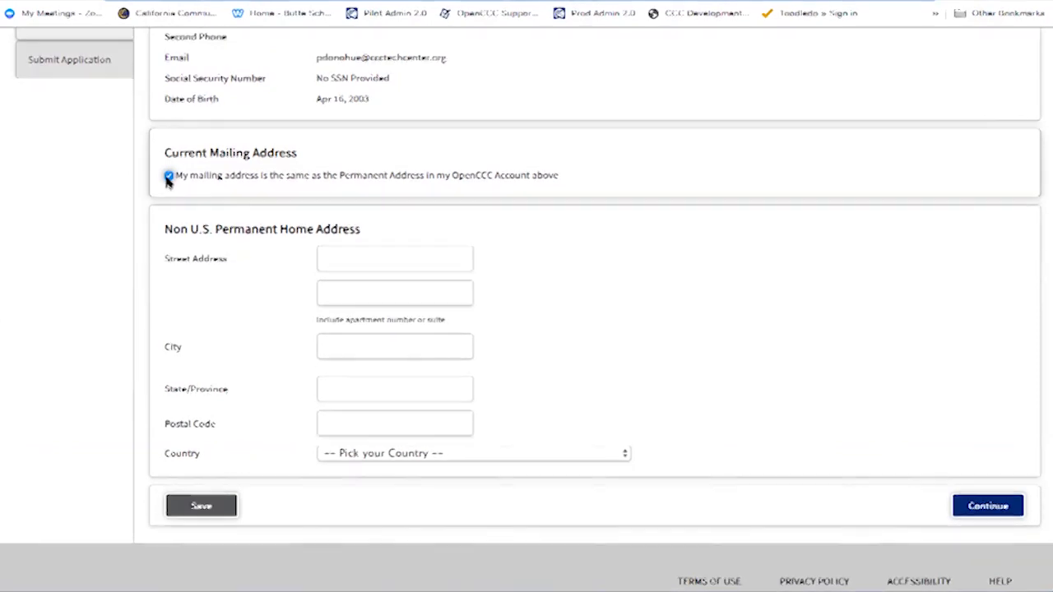
pyautogui.click(168, 176)
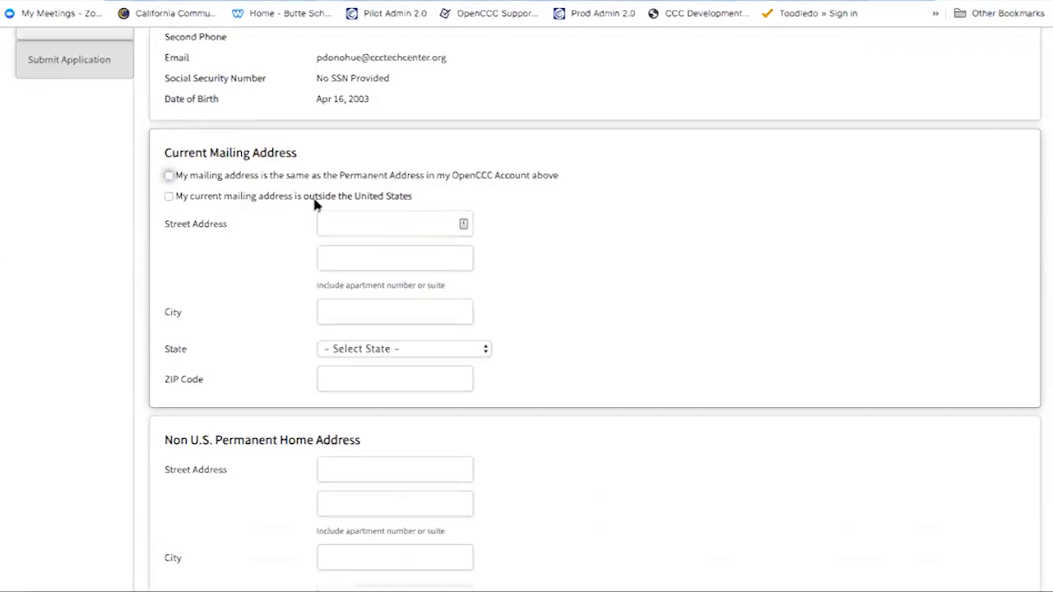
pyautogui.click(168, 196)
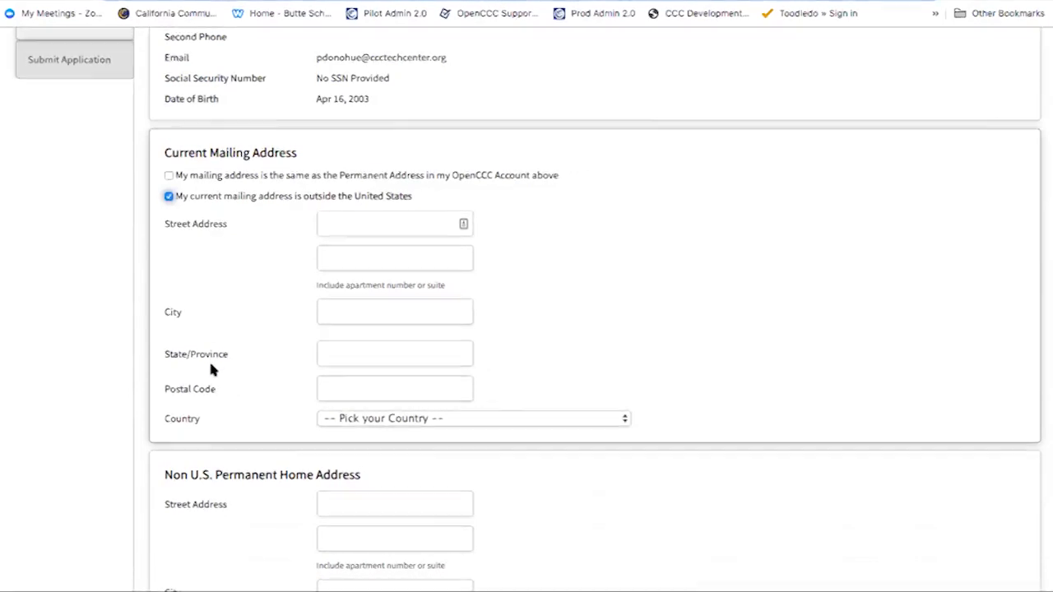
pyautogui.click(379, 224)
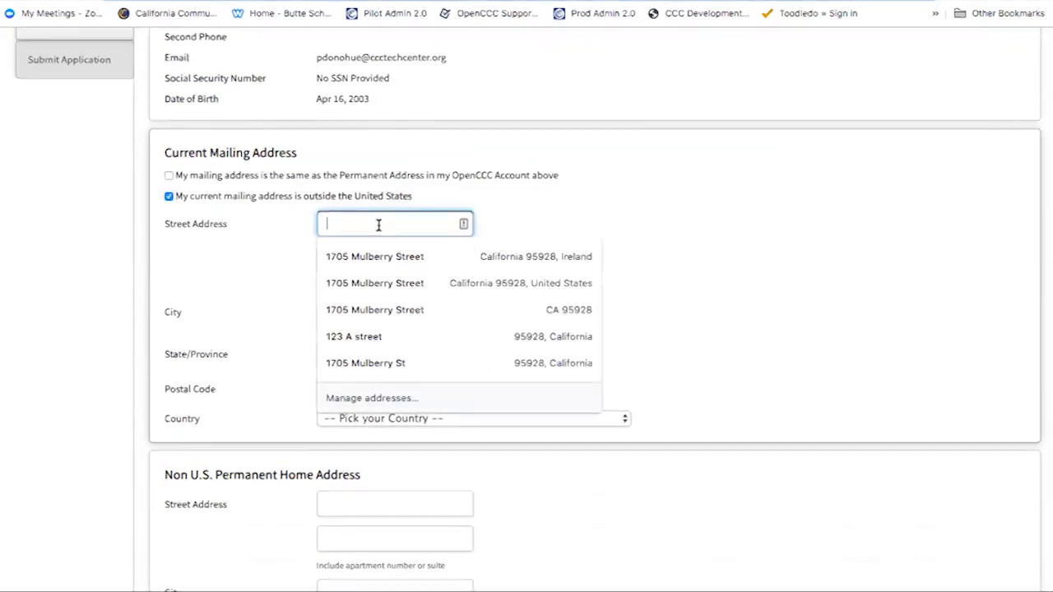
pyautogui.write('ab')
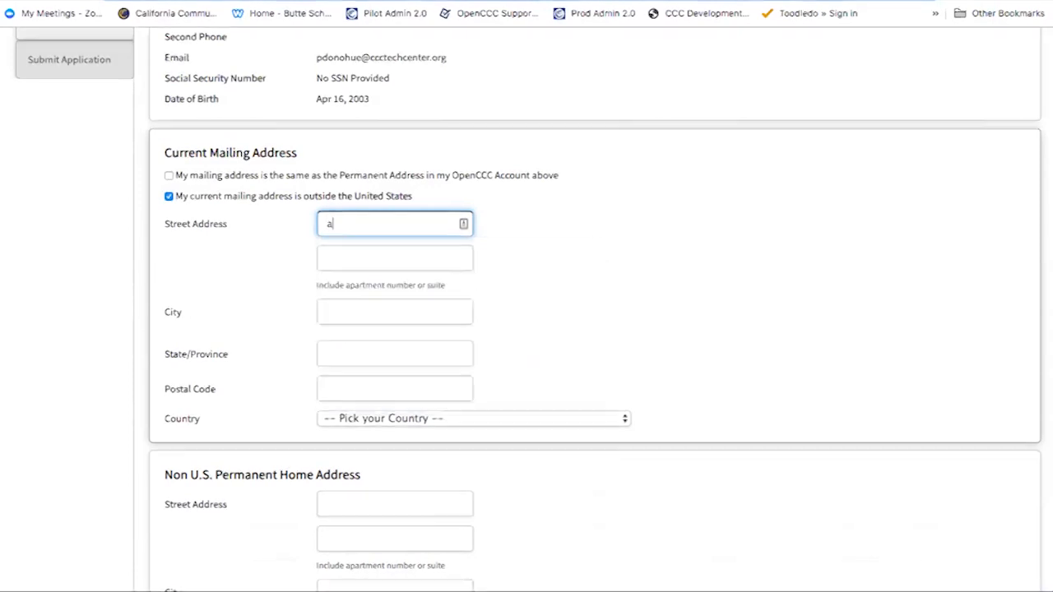
pyautogui.press('BackSpace')
pyautogui.press('BackSpace')
pyautogui.write('ABC B Street')
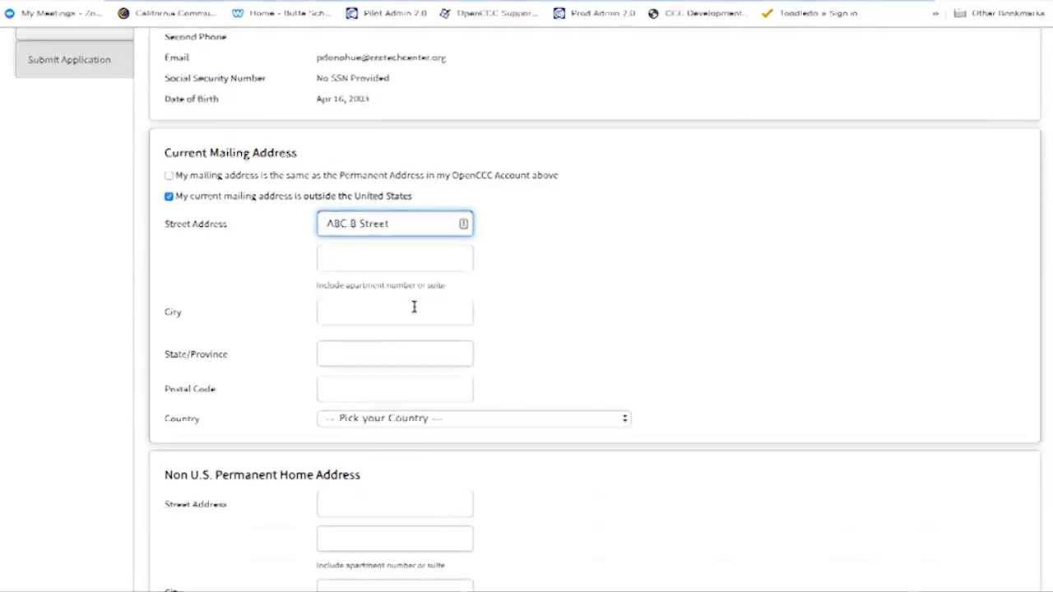
pyautogui.click(415, 309)
pyautogui.write('Dublin')
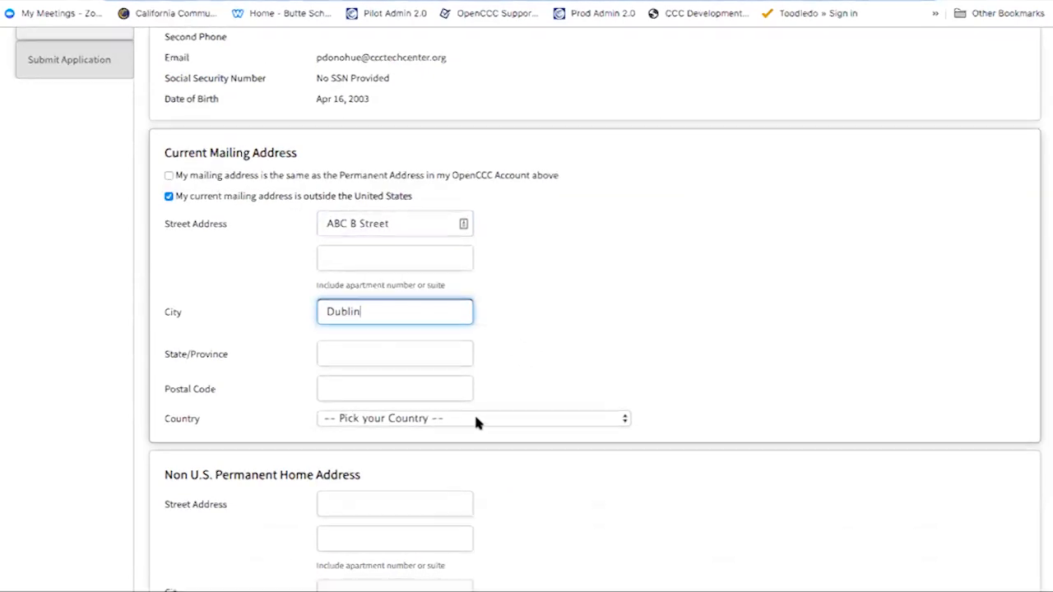
# Choose Ireland as the mailing country and mark the mailing address same as the permanent address
pyautogui.click(476, 421)
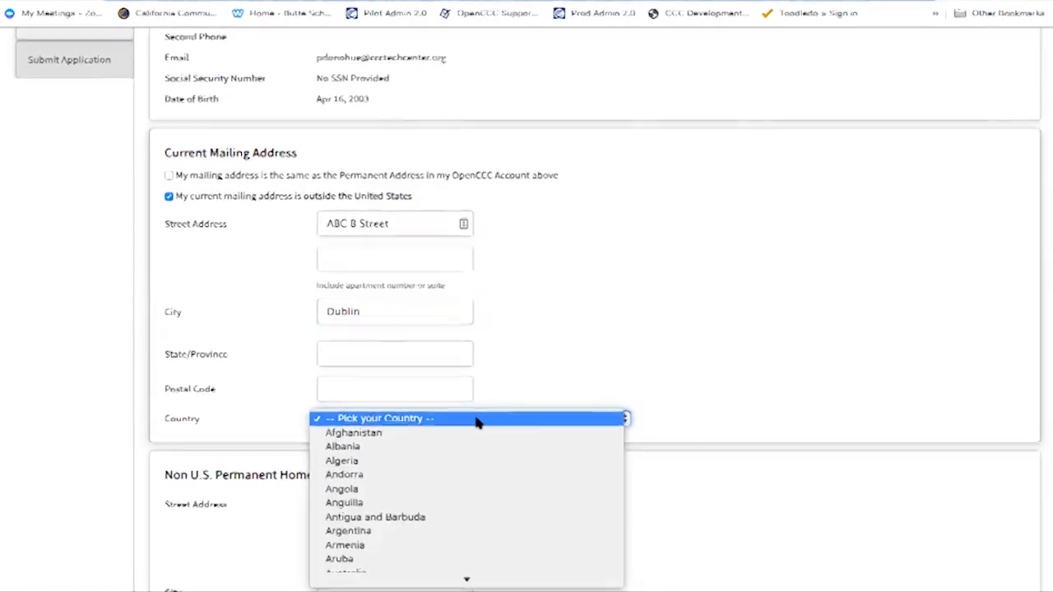
pyautogui.write('ire')
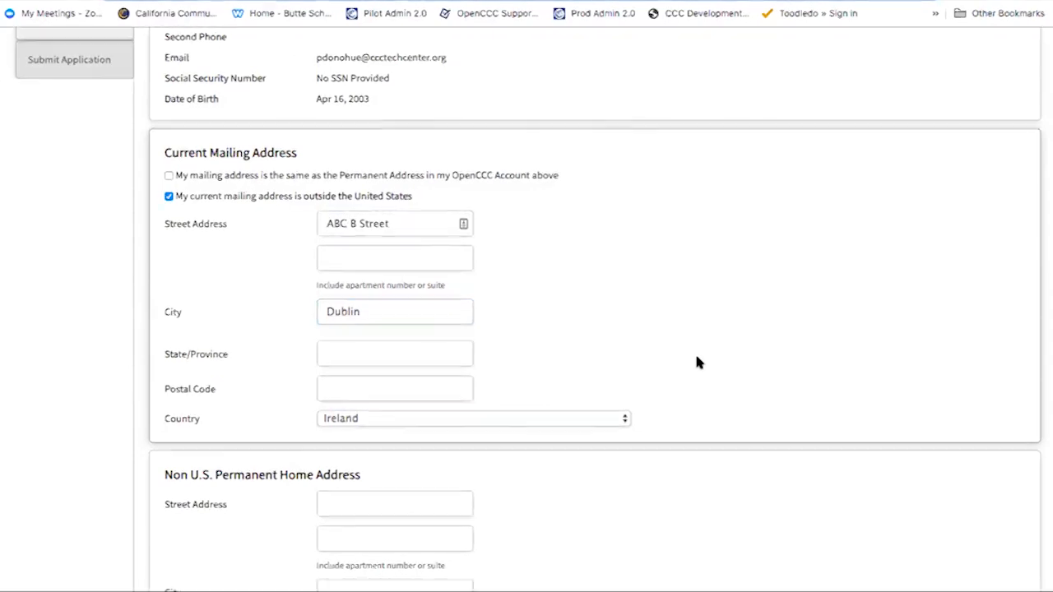
pyautogui.scroll(-1, 696, 357)
pyautogui.scroll(-1, 698, 359)
pyautogui.scroll(1, 698, 359)
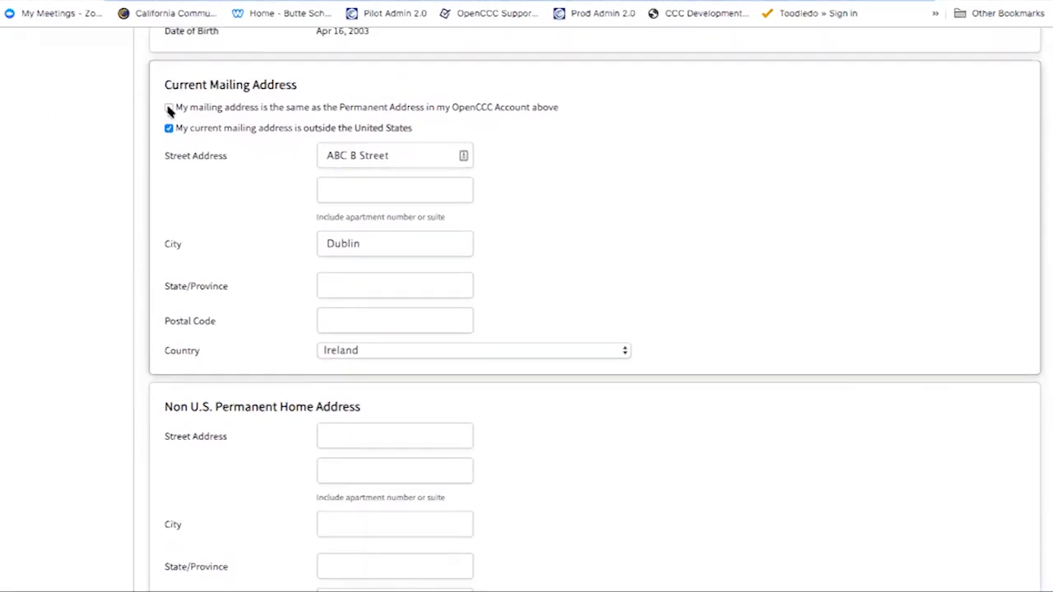
pyautogui.click(169, 108)
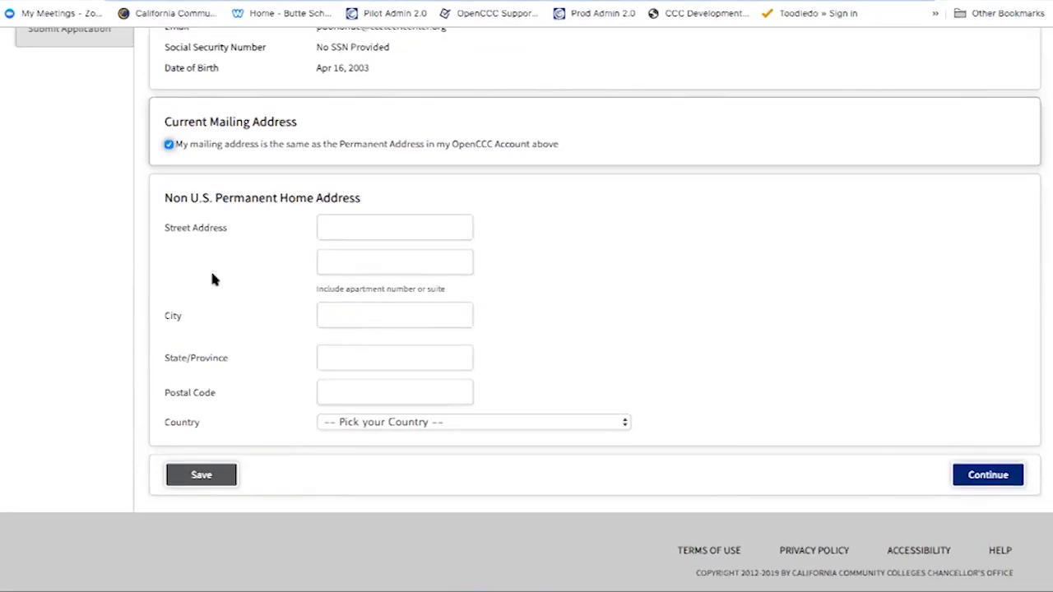
# Enter 'ABC B Street' and 'Dublin' as the permanent home street and city
pyautogui.click(350, 228)
pyautogui.write('AB')
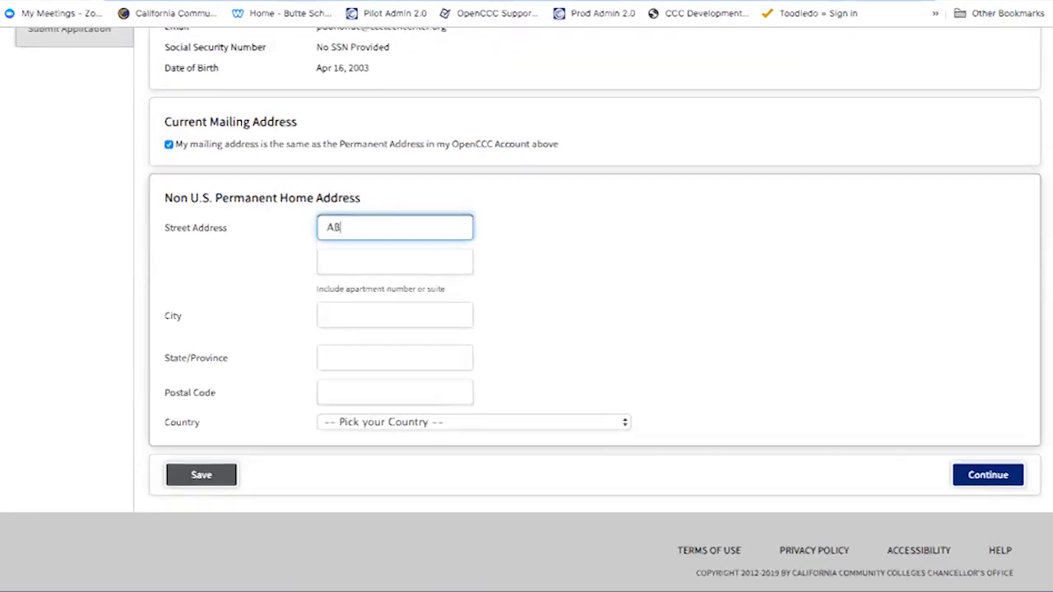
pyautogui.write('C B Street')
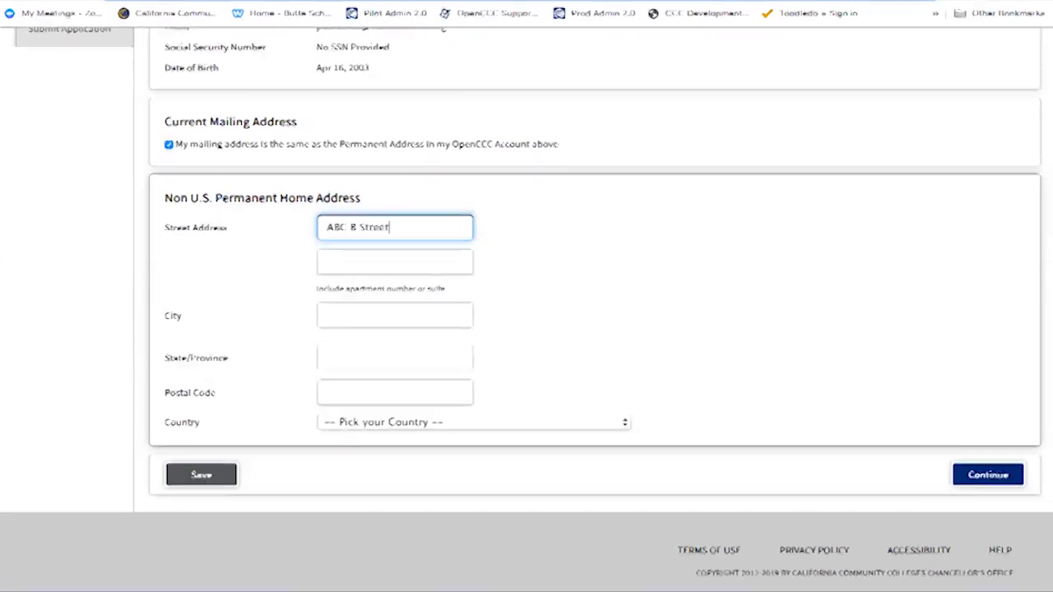
pyautogui.press('Tab')
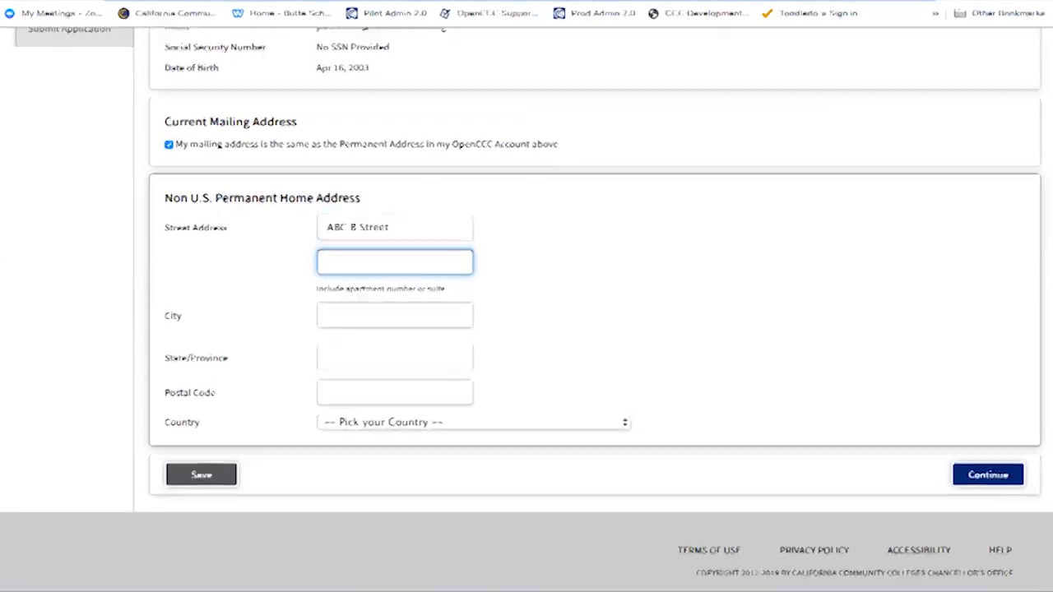
pyautogui.click(357, 321)
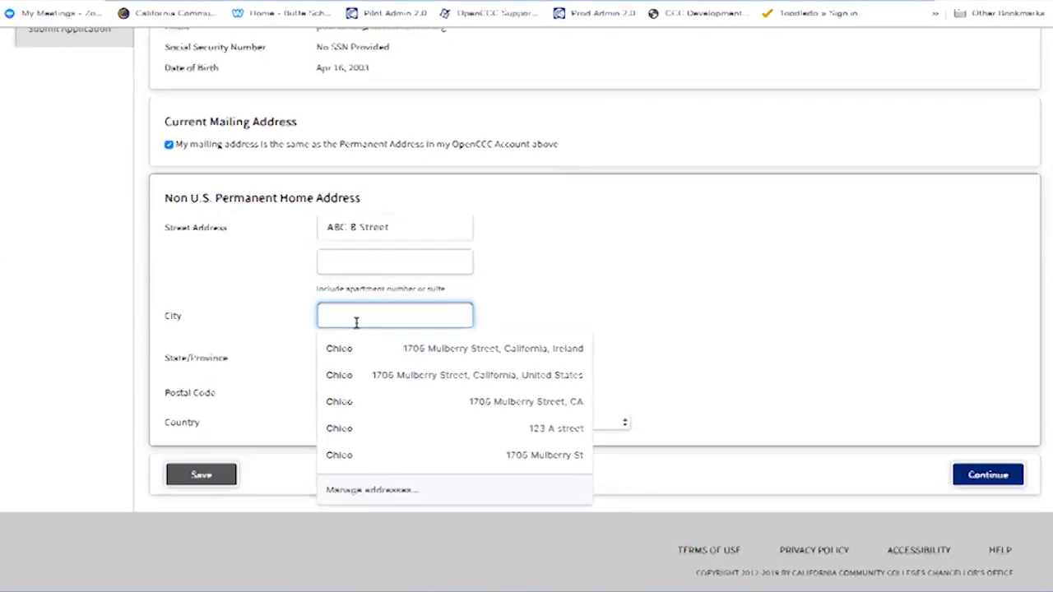
pyautogui.write('Dublin')
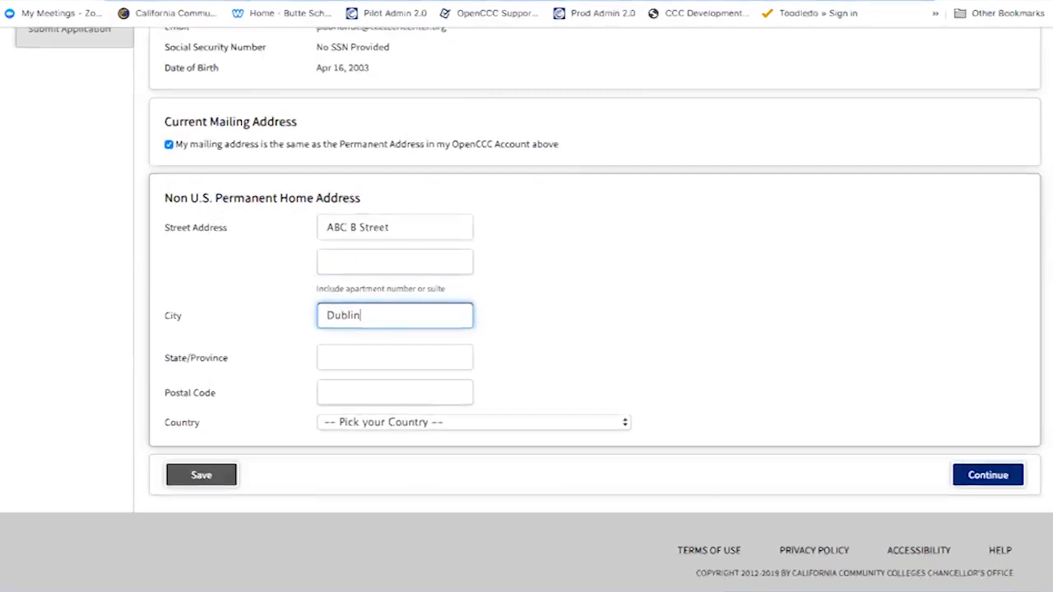
# Set Ireland as the permanent home country and save the address section
pyautogui.click(449, 423)
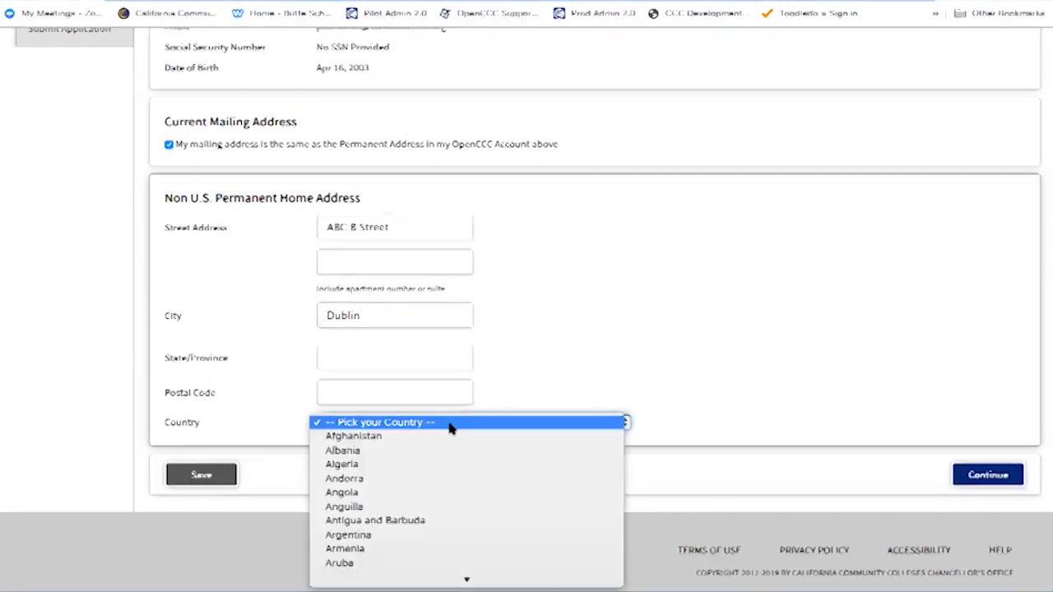
pyautogui.write('ire')
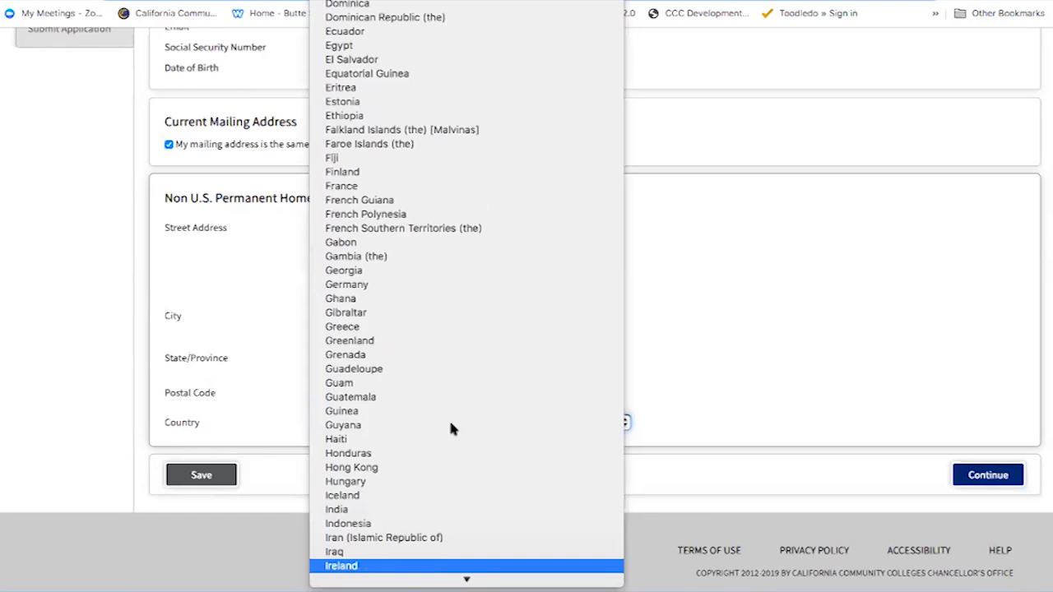
pyautogui.click(429, 568)
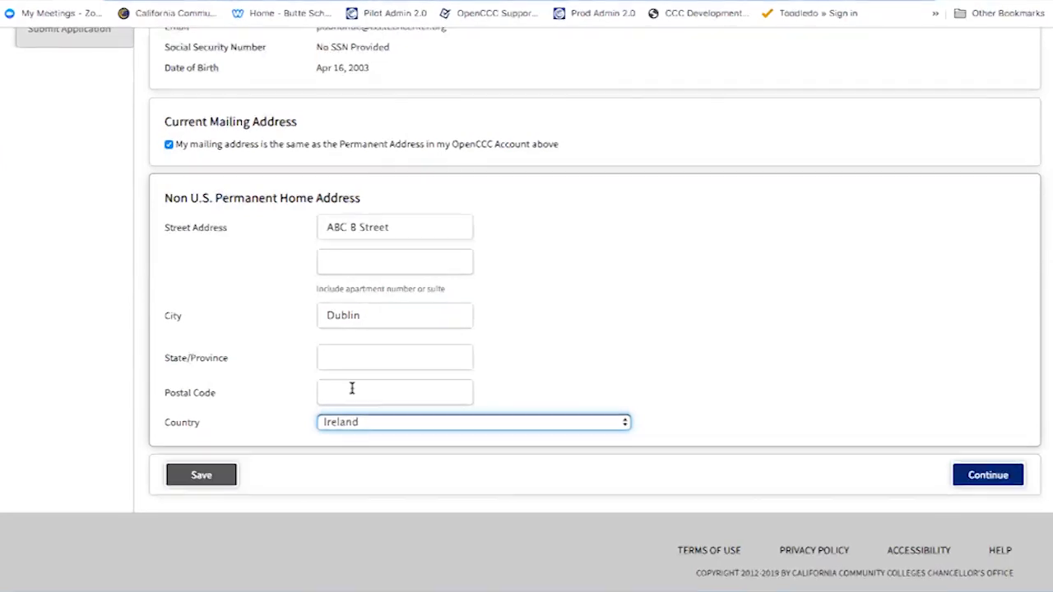
pyautogui.click(555, 363)
pyautogui.click(973, 476)
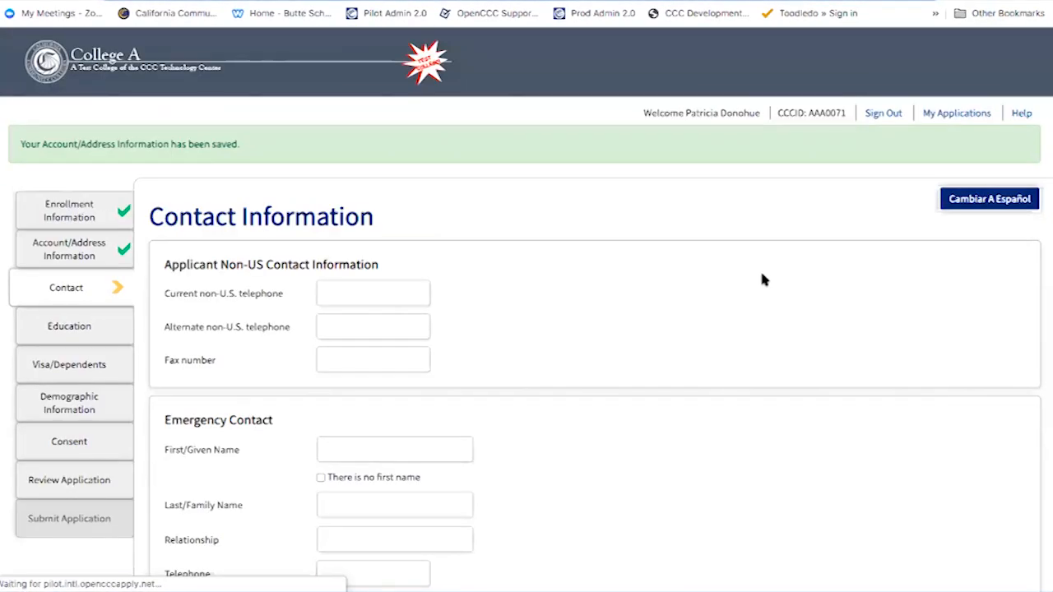
# Set the current non-U.S. telephone to Ireland's country code and enter the applicant's phone number
pyautogui.scroll(-3, 749, 360)
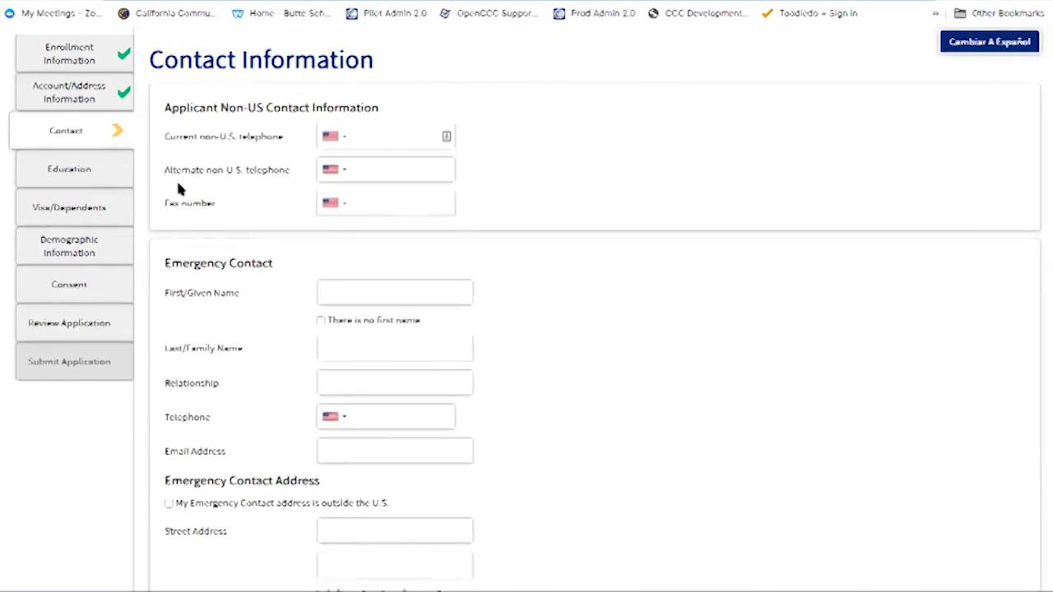
pyautogui.click(340, 138)
pyautogui.write('ire')
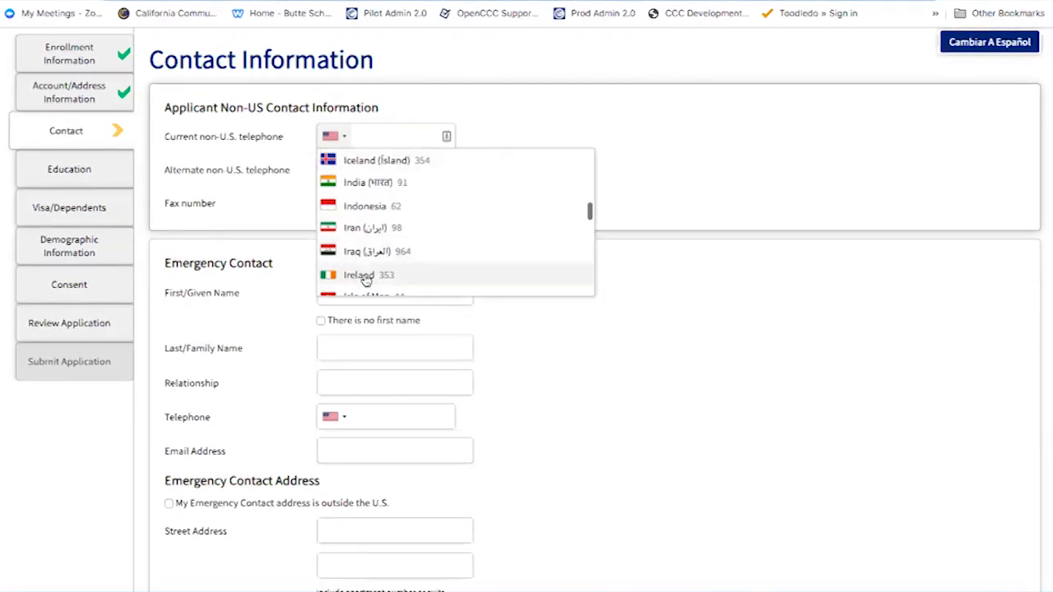
pyautogui.click(366, 276)
pyautogui.click(362, 137)
pyautogui.write('2')
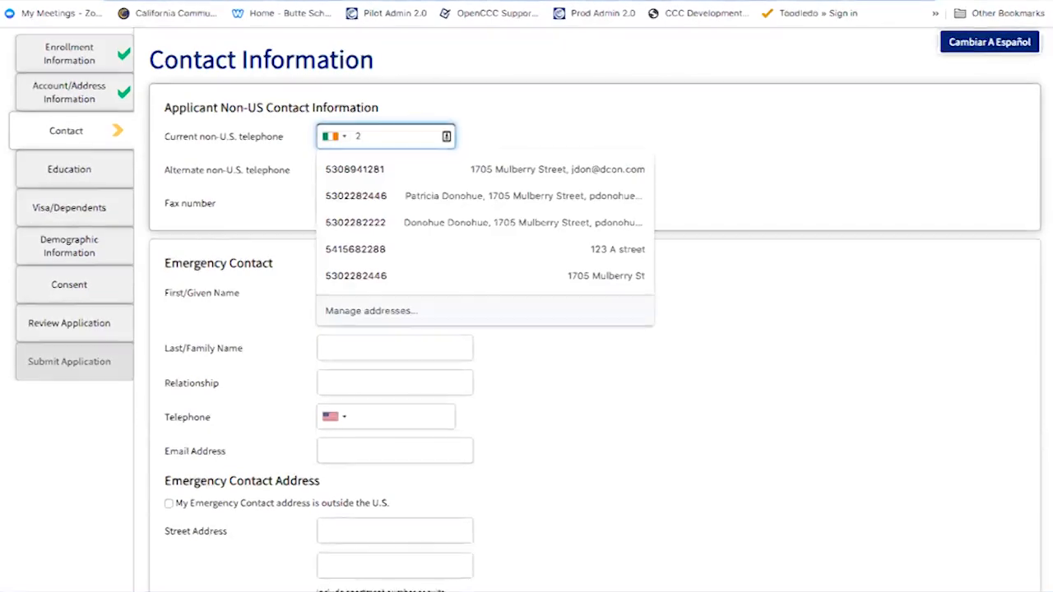
pyautogui.write('53-')
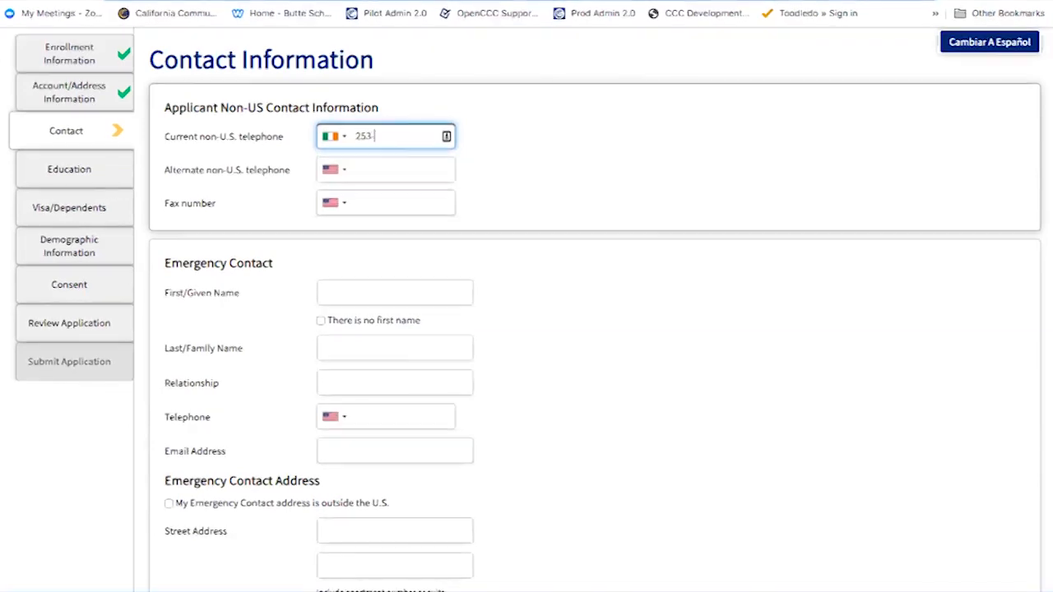
pyautogui.write('3680')
pyautogui.click(496, 181)
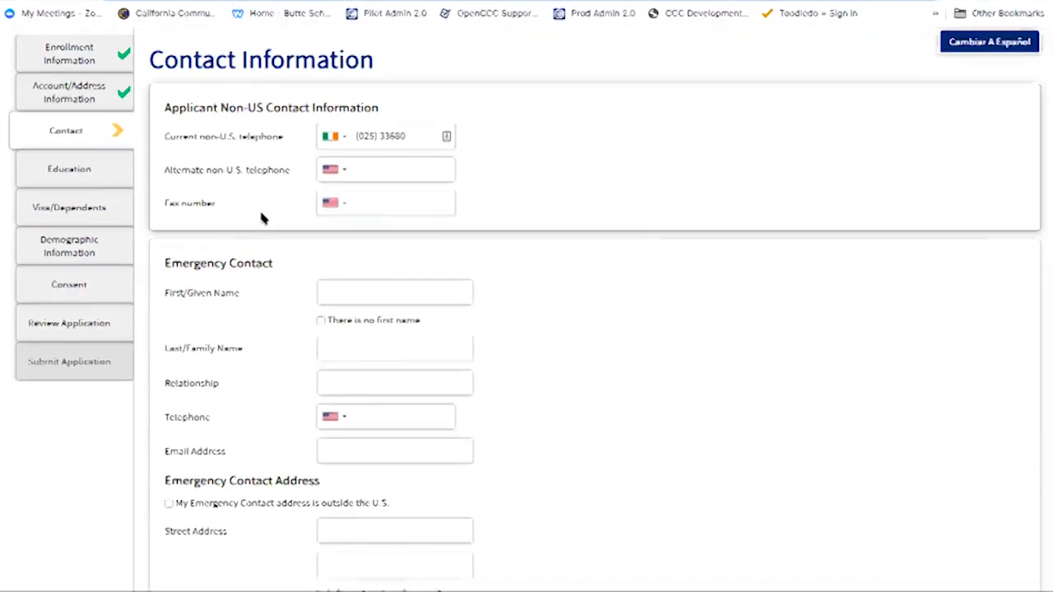
pyautogui.scroll(-1, 358, 287)
# Fill the emergency contact's name from a saved suggestion and enter Father as the relationship
pyautogui.scroll(-1, 358, 288)
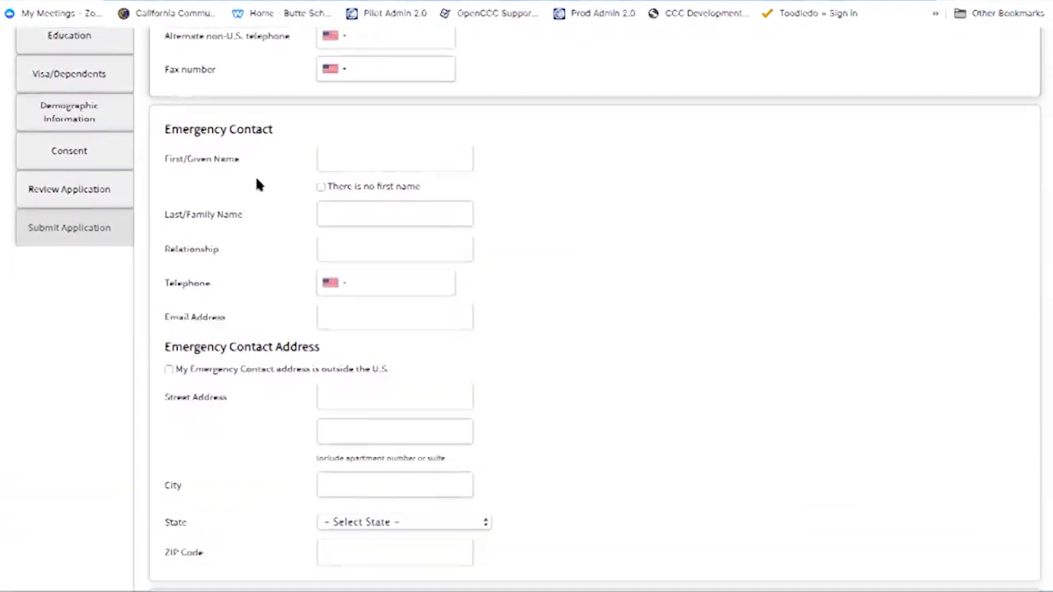
pyautogui.click(434, 158)
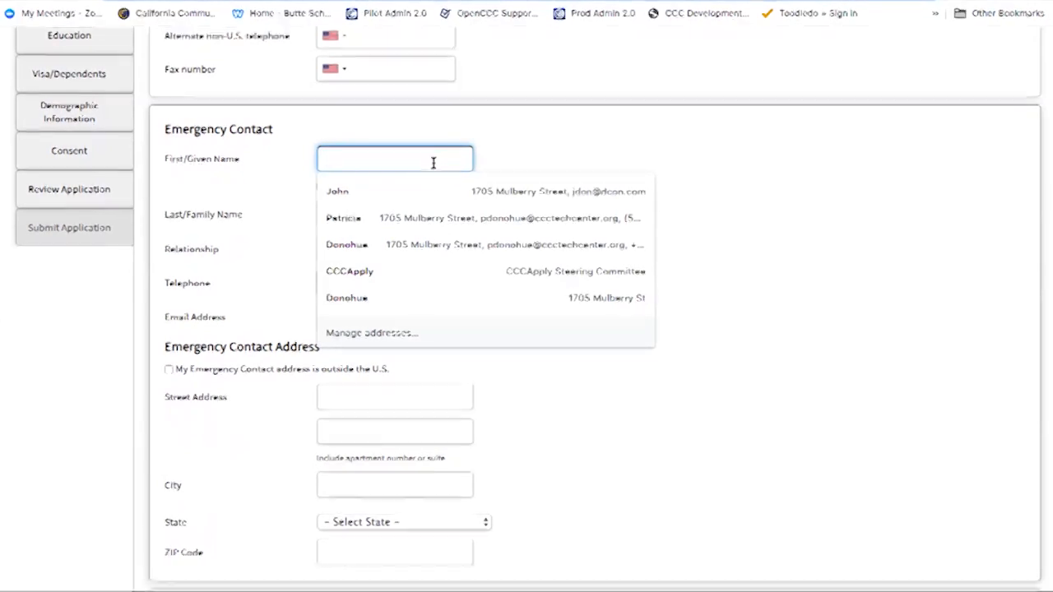
pyautogui.click(431, 188)
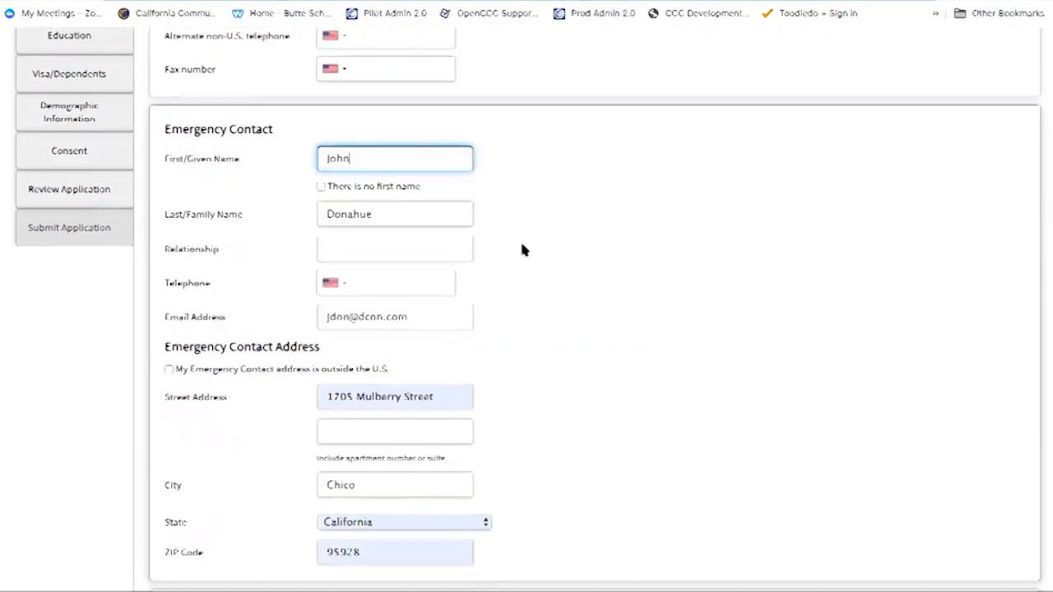
pyautogui.click(320, 187)
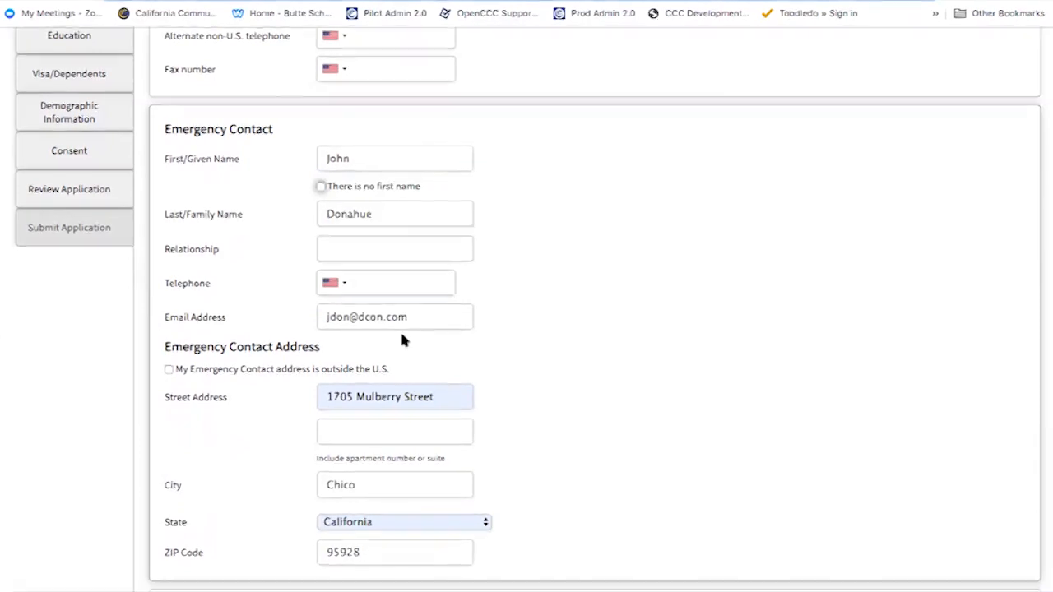
pyautogui.click(390, 244)
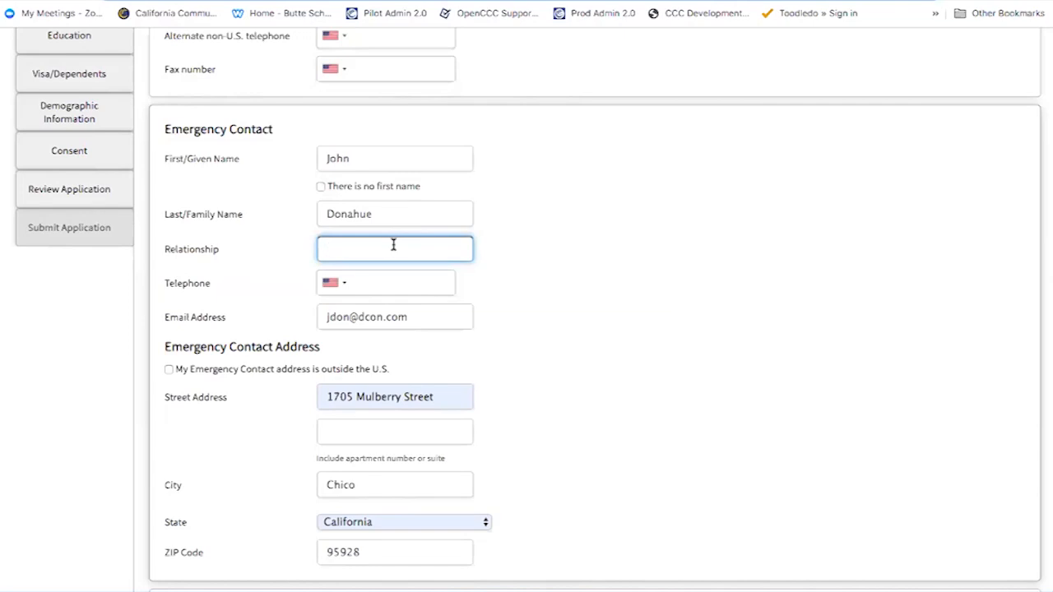
pyautogui.write('Father')
# Give the emergency contact an Irish phone number and replace the e-mail with a new address
pyautogui.click(340, 283)
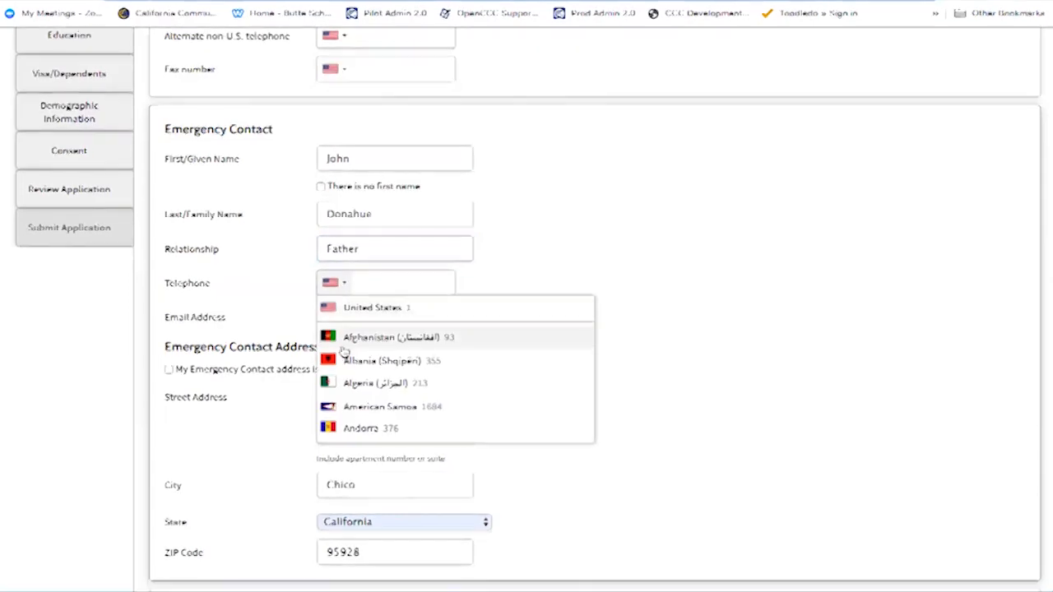
pyautogui.scroll(-20, 353, 434)
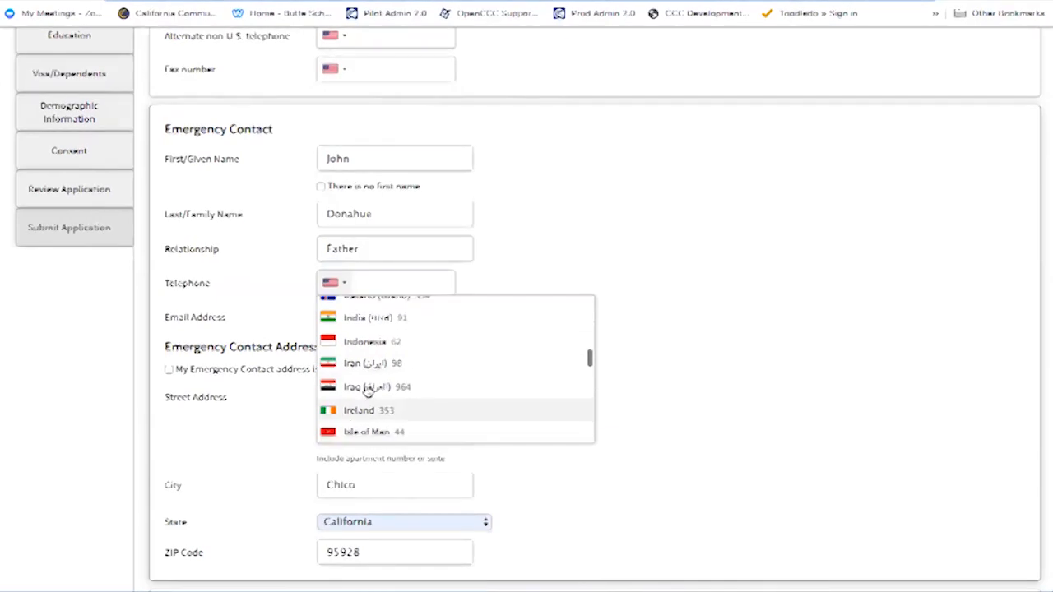
pyautogui.click(372, 416)
pyautogui.write('35')
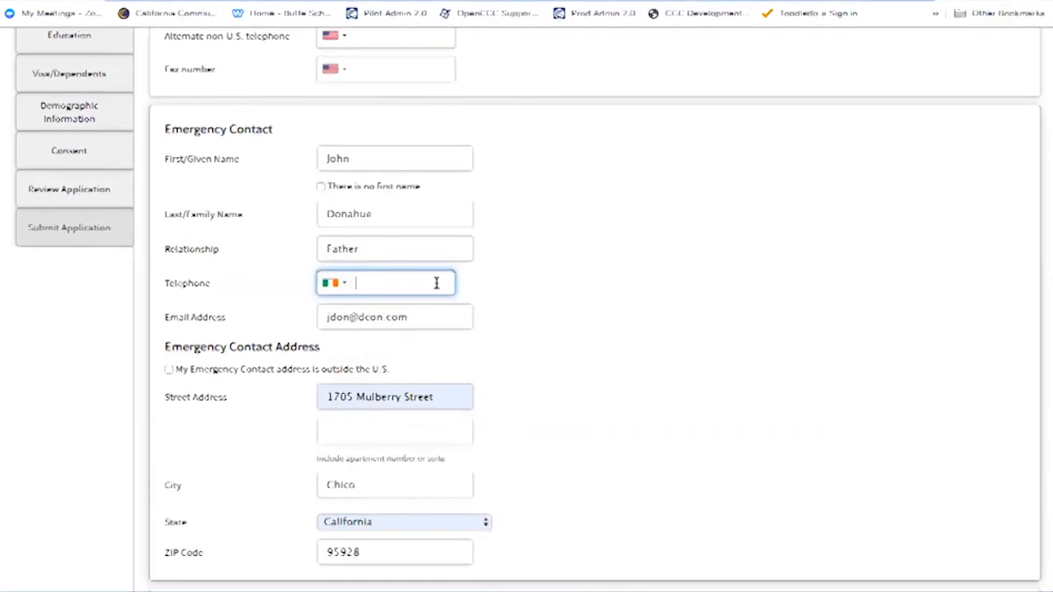
pyautogui.write('3-3689')
pyautogui.moveTo(416, 317); pyautogui.dragTo(292, 324)
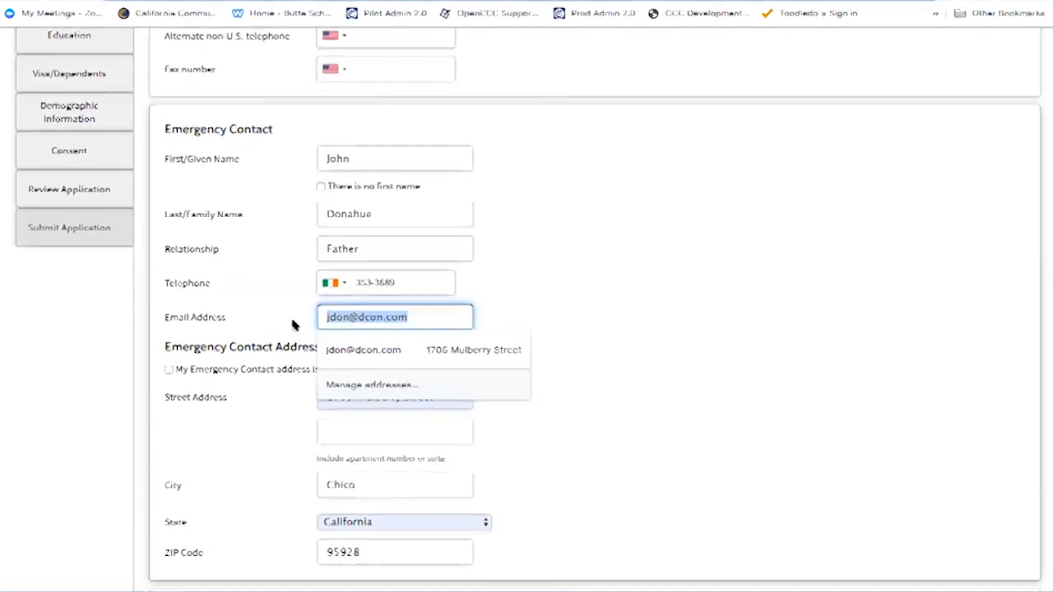
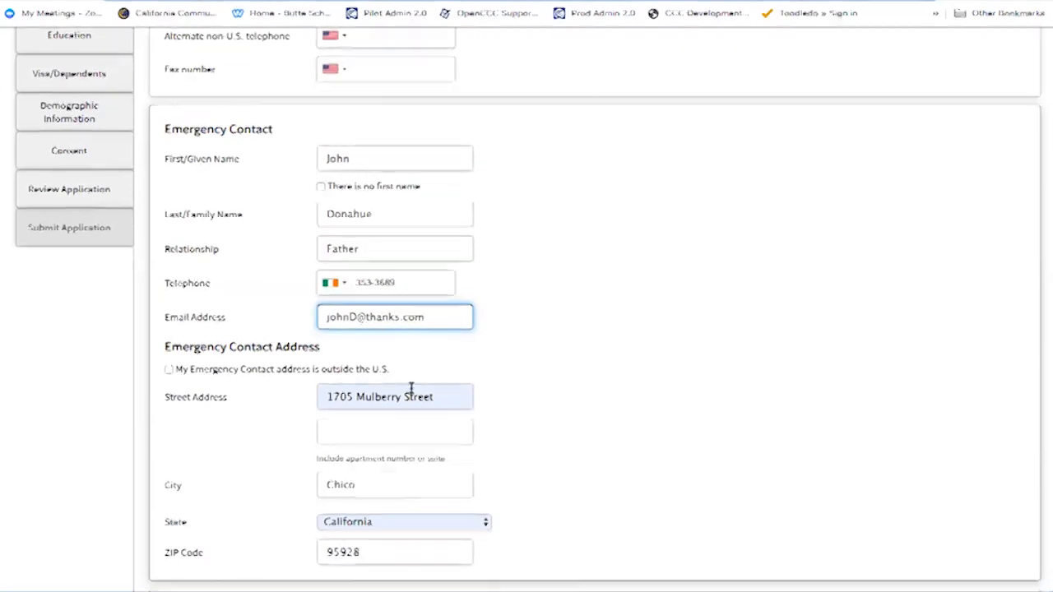
pyautogui.click(499, 331)
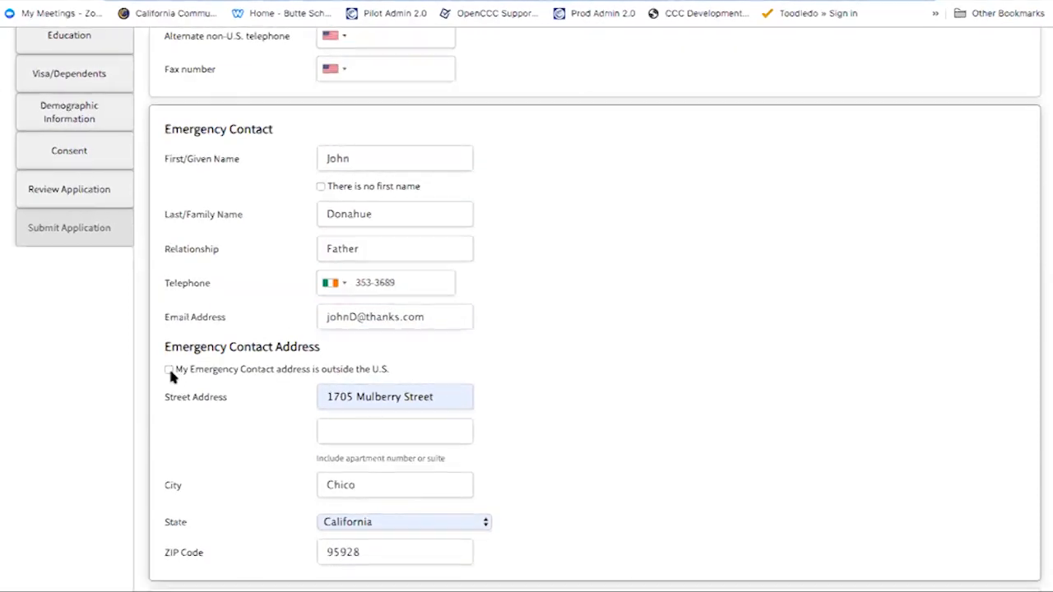
pyautogui.scroll(-3, 170, 370)
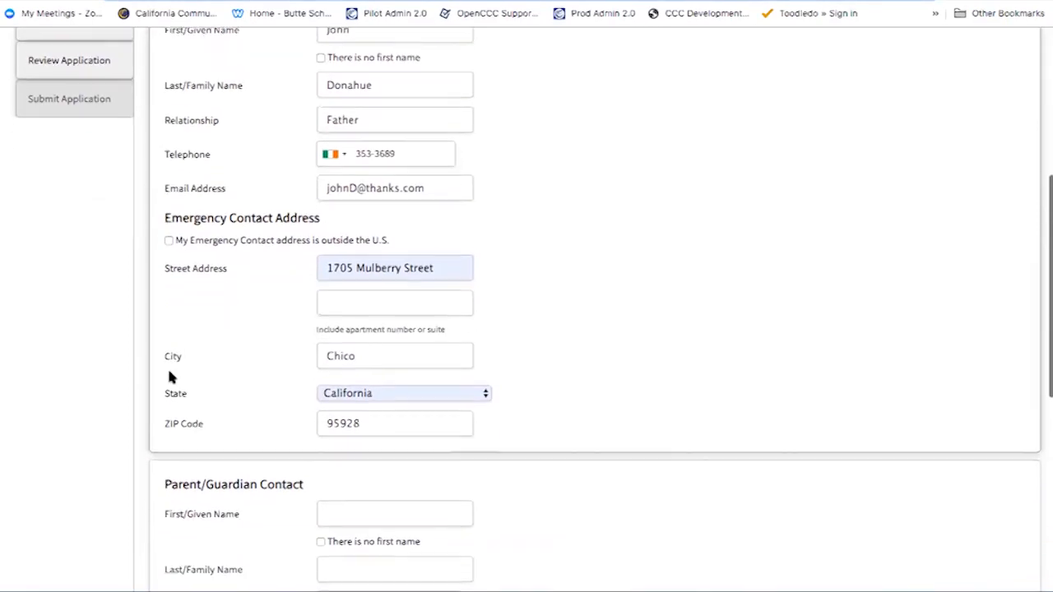
# Mark the emergency address as outside the U.S., dismiss the error, and clear the rejected phone number
pyautogui.click(169, 231)
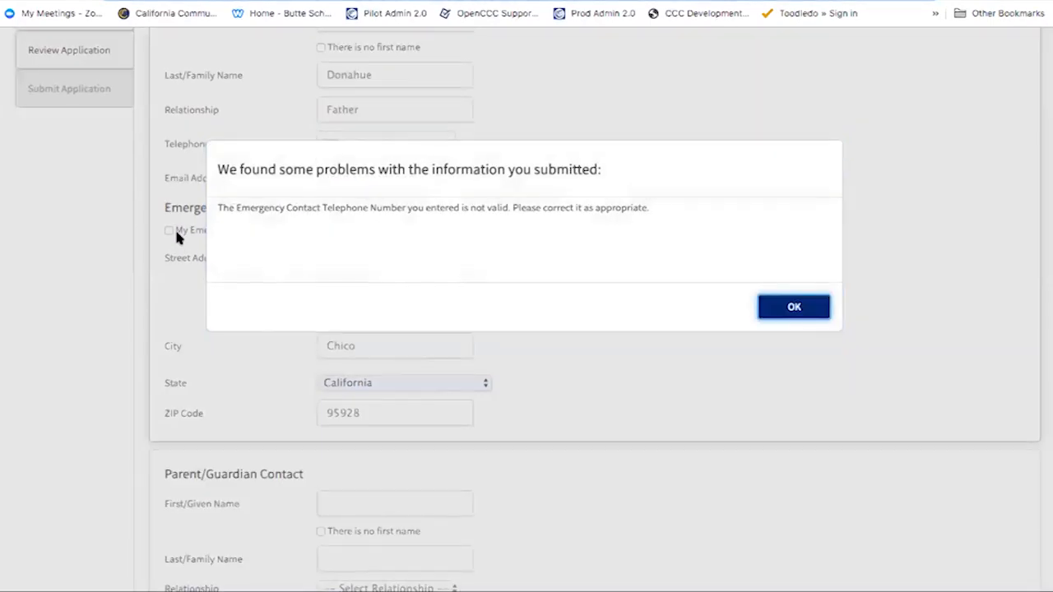
pyautogui.click(794, 311)
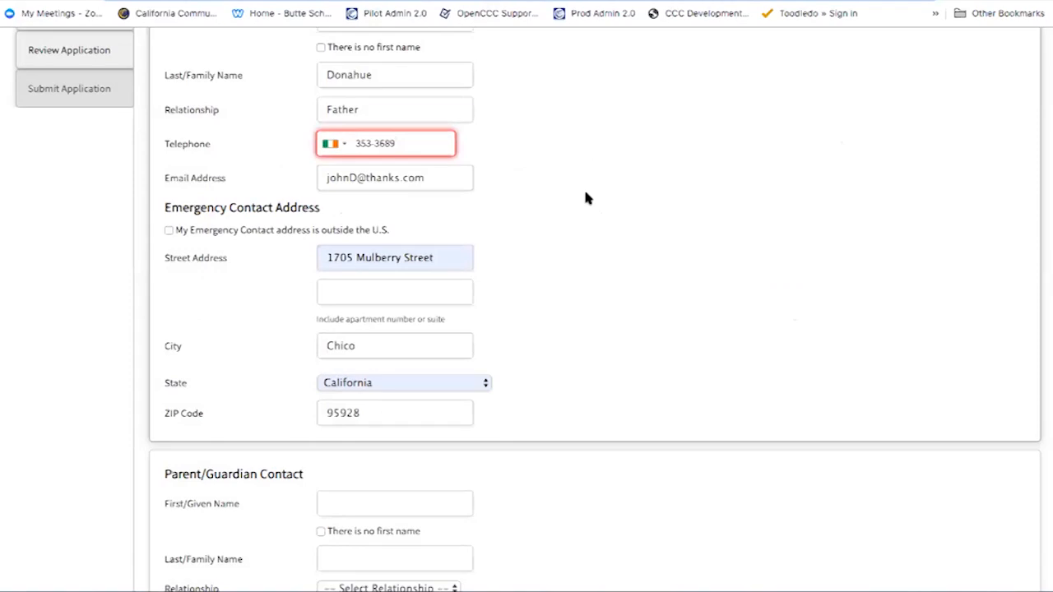
pyautogui.click(344, 144)
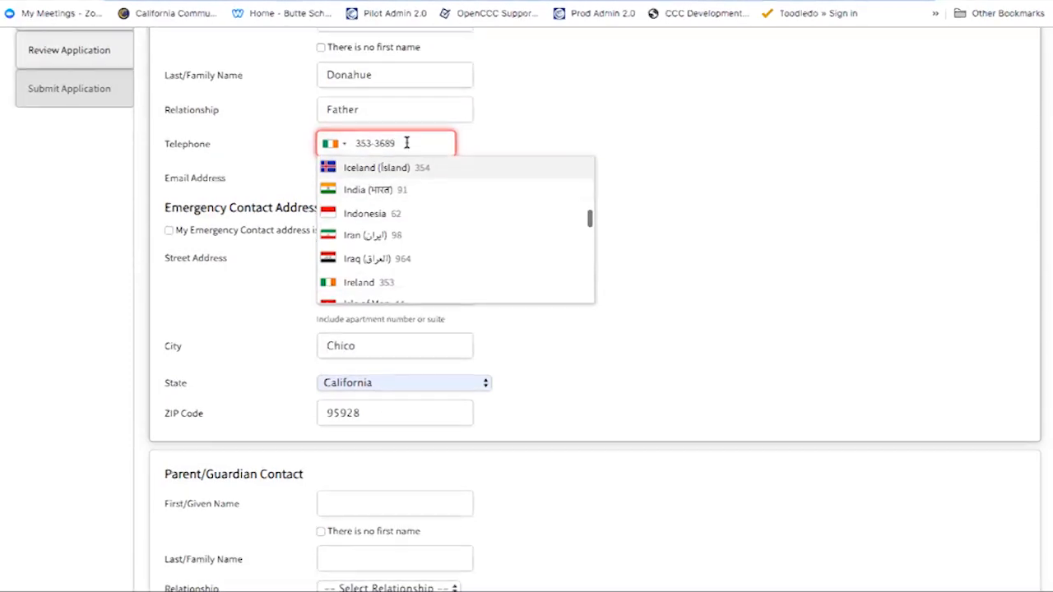
pyautogui.click(352, 143)
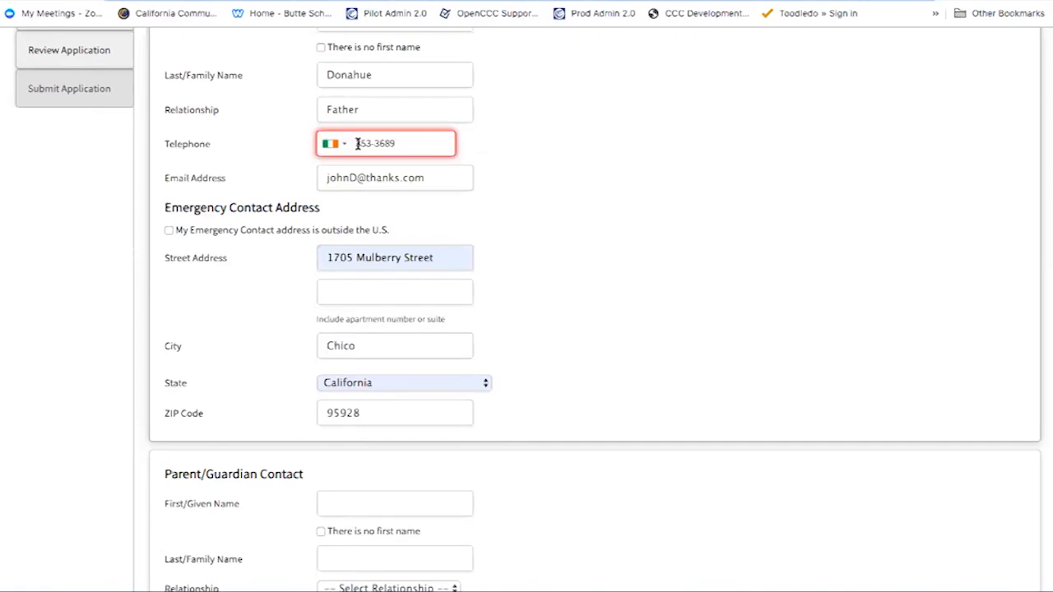
pyautogui.moveTo(390, 144); pyautogui.dragTo(325, 148)
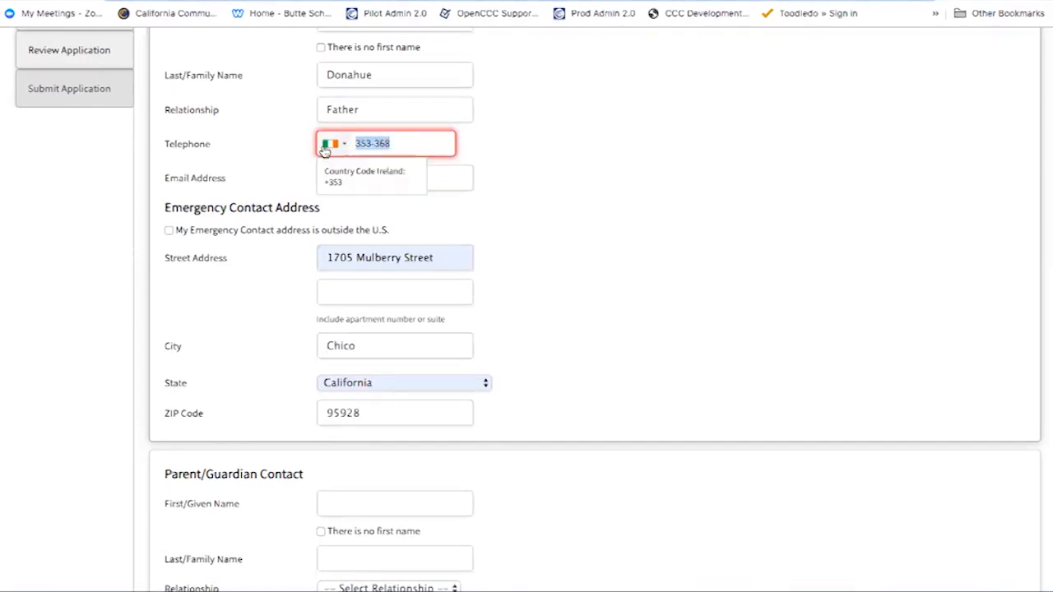
pyautogui.press('BackSpace')
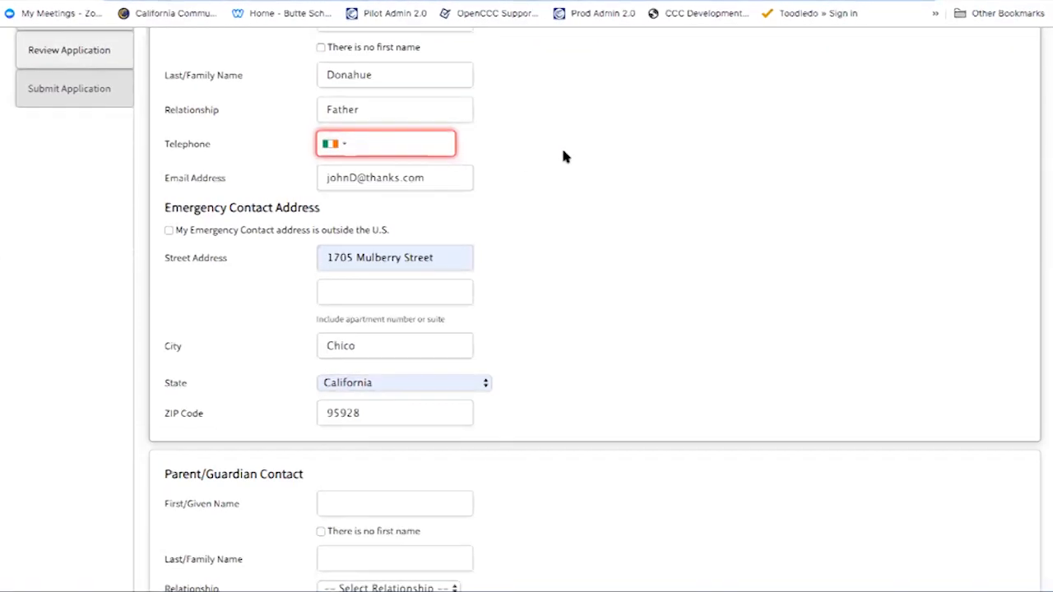
# Switch the emergency phone to the United States country code and fill in the saved number
pyautogui.click(342, 145)
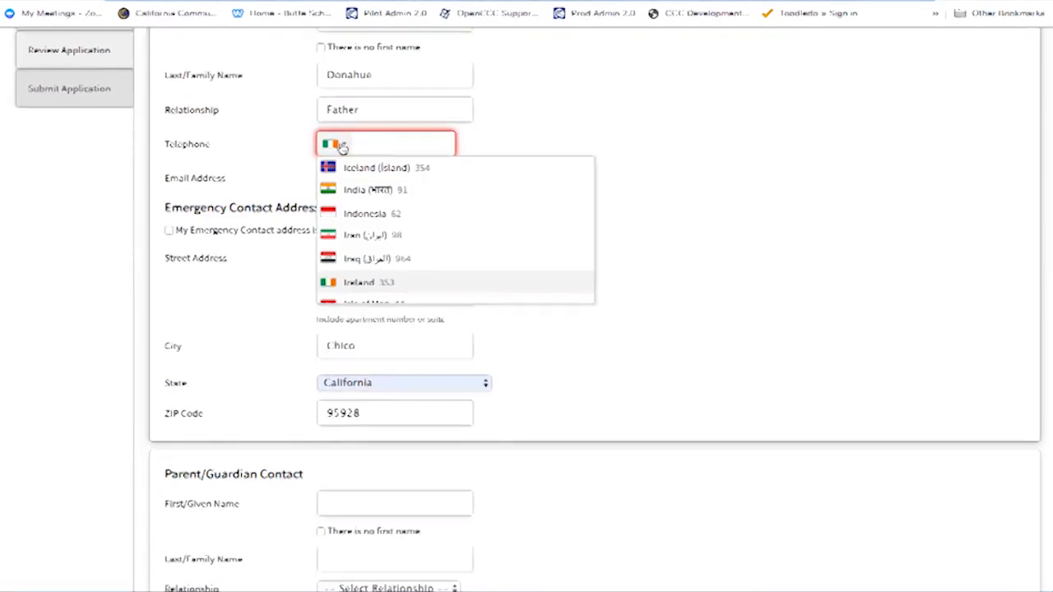
pyautogui.scroll(10, 352, 243)
pyautogui.scroll(5, 362, 239)
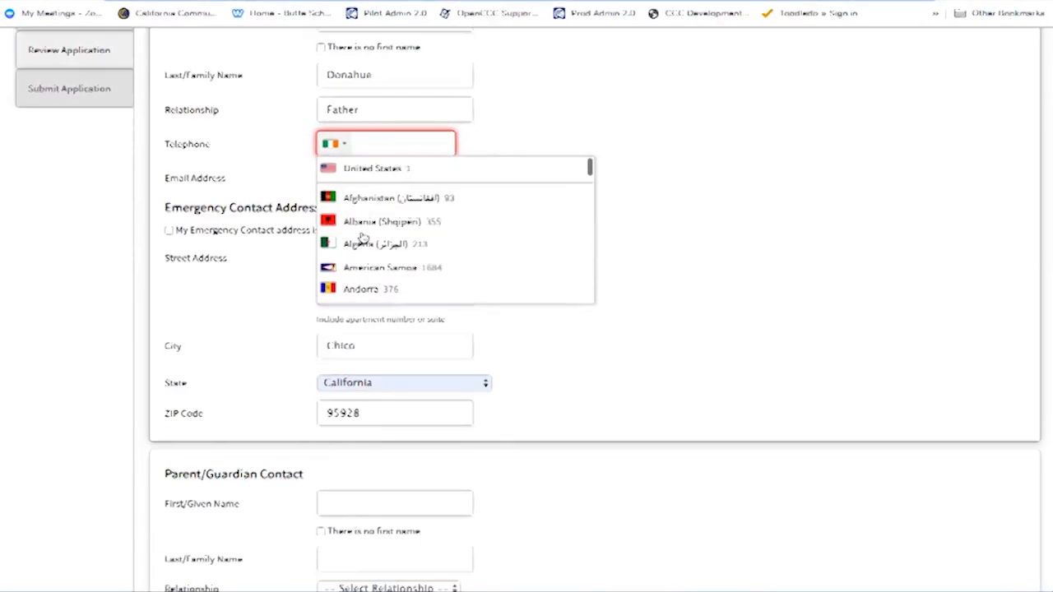
pyautogui.click(375, 170)
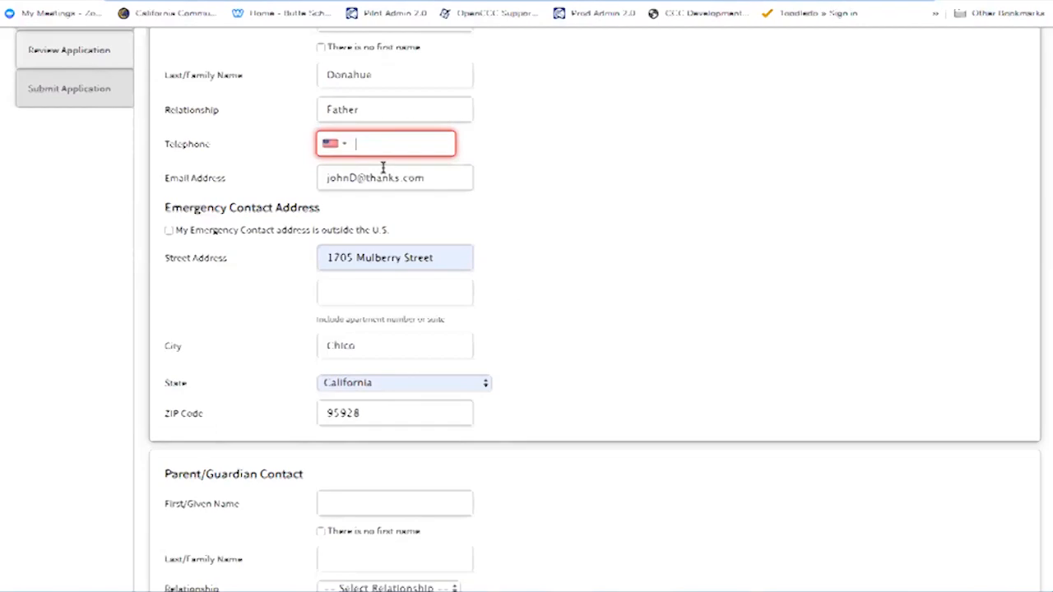
pyautogui.write('89')
pyautogui.press('BackSpace')
pyautogui.click(362, 176)
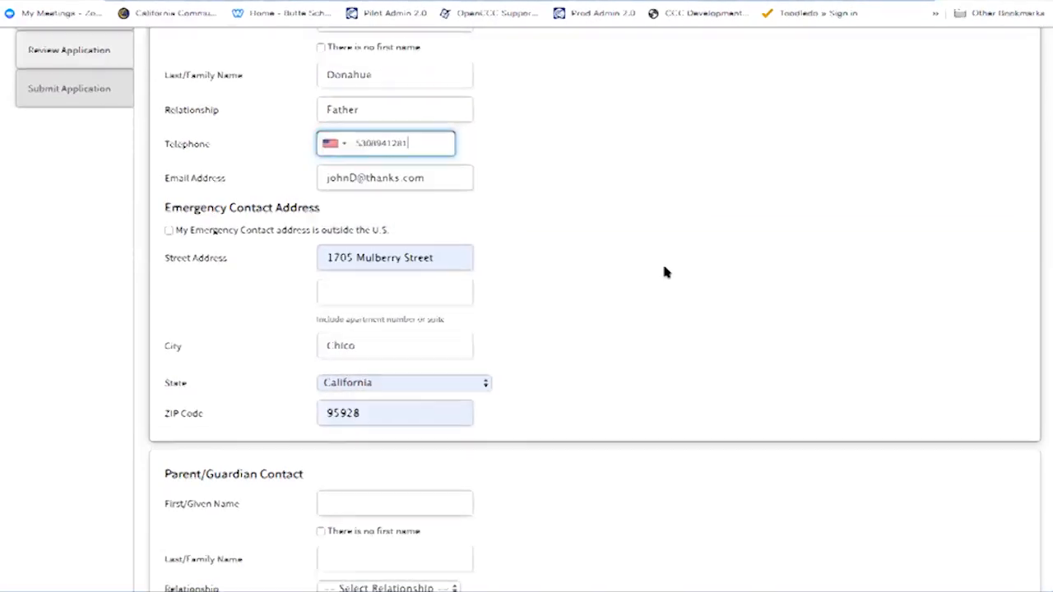
pyautogui.scroll(-2, 218, 299)
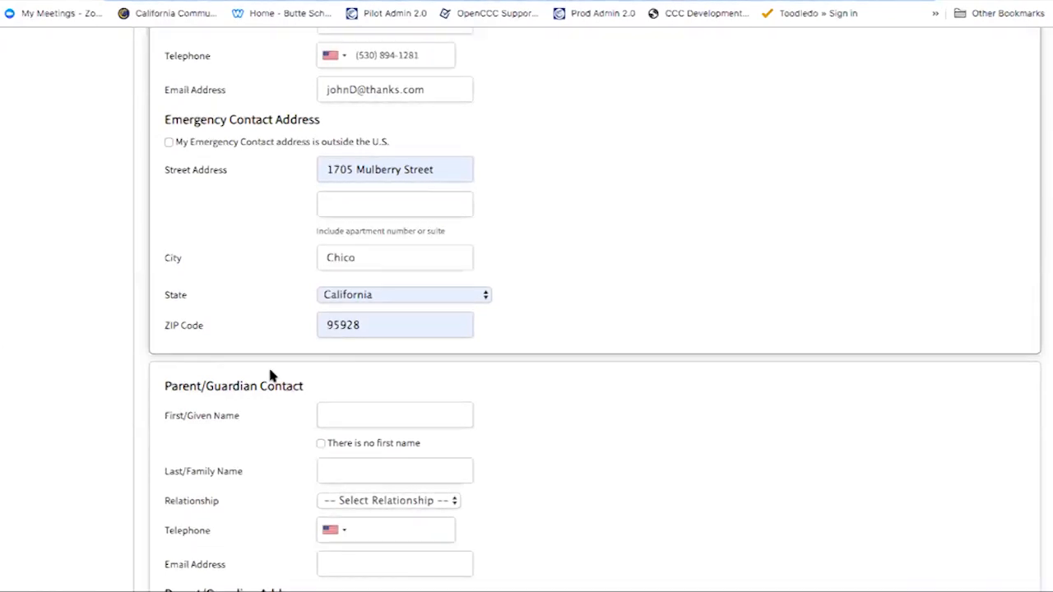
pyautogui.click(169, 142)
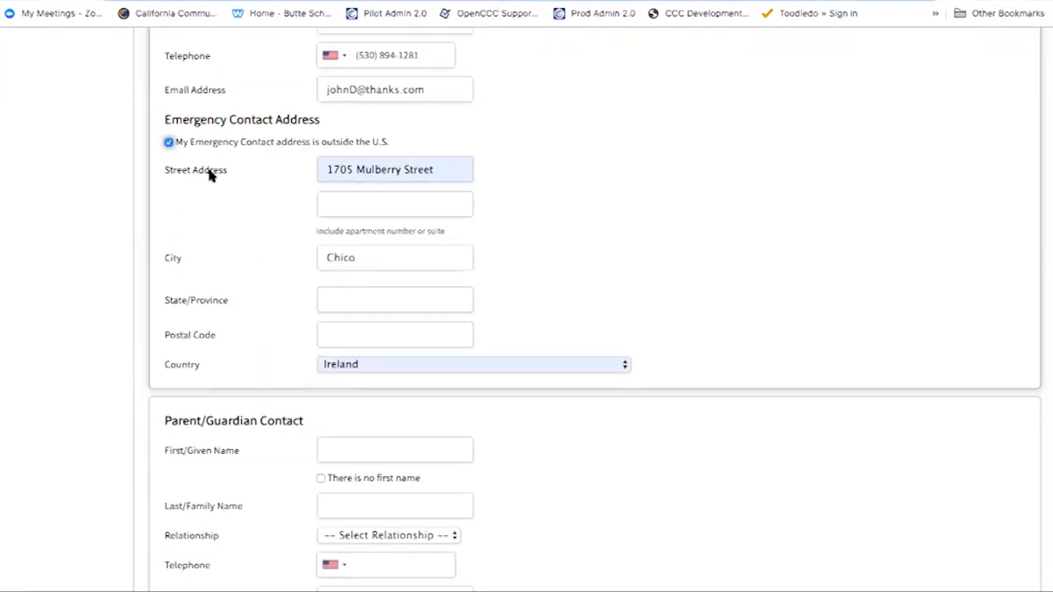
pyautogui.click(168, 142)
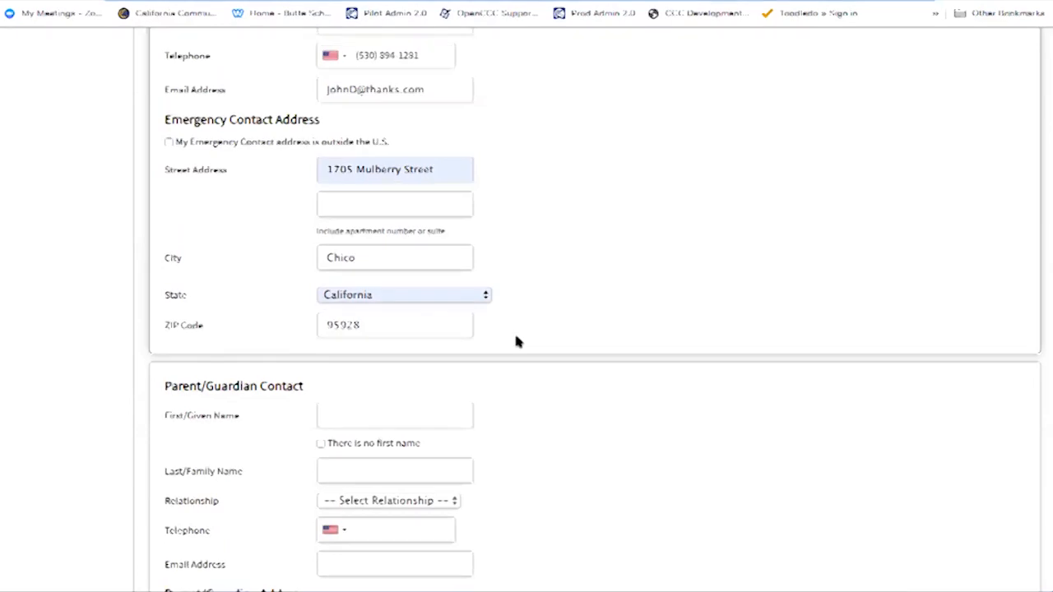
# Fill the parent/guardian contact from the saved entry with Father as relationship, then check the e-mail
pyautogui.scroll(-2, 516, 340)
pyautogui.scroll(-2, 516, 339)
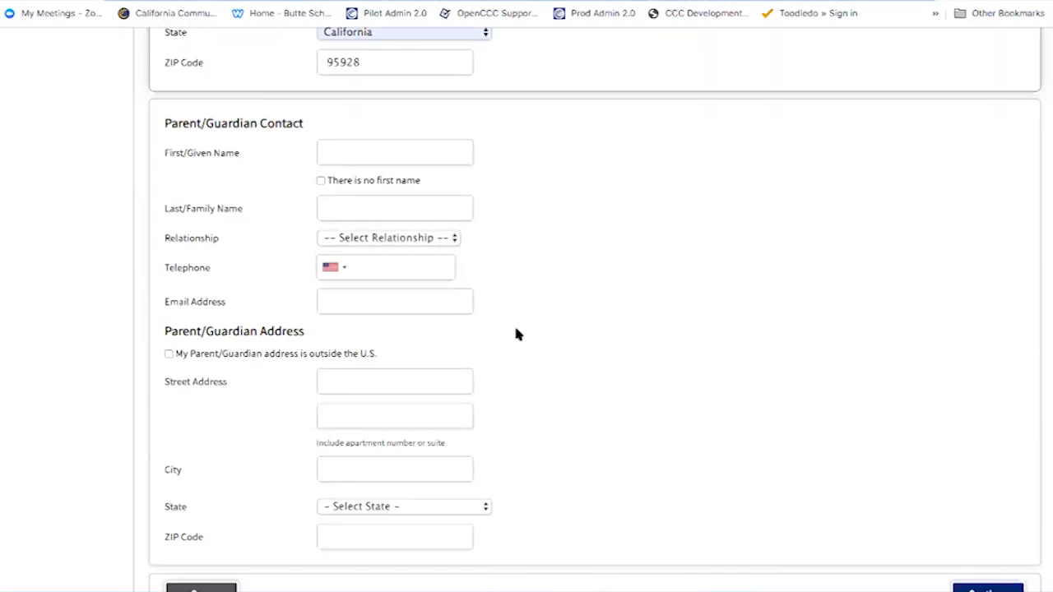
pyautogui.click(421, 154)
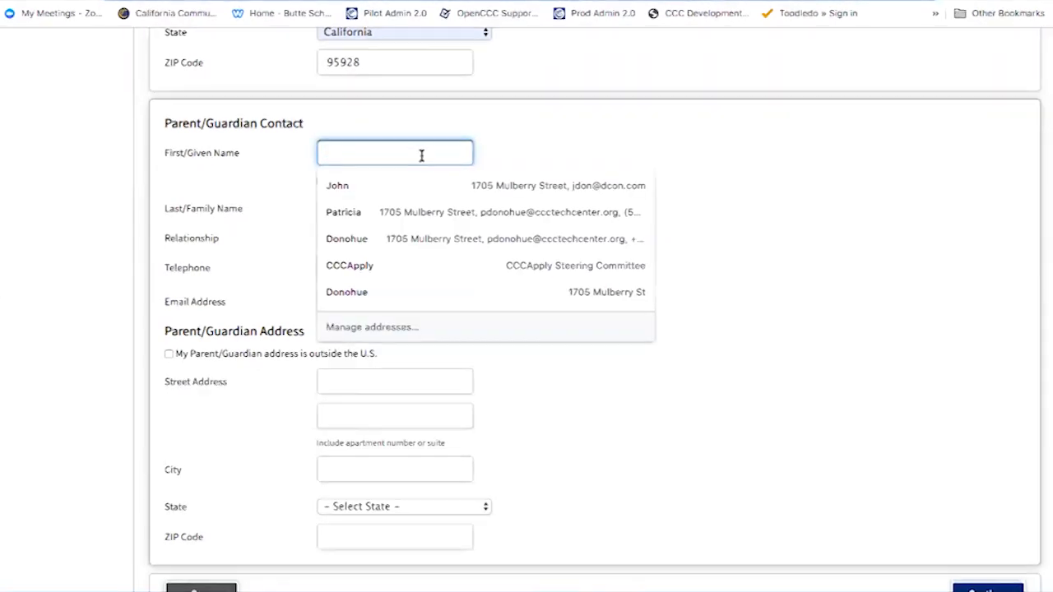
pyautogui.click(423, 183)
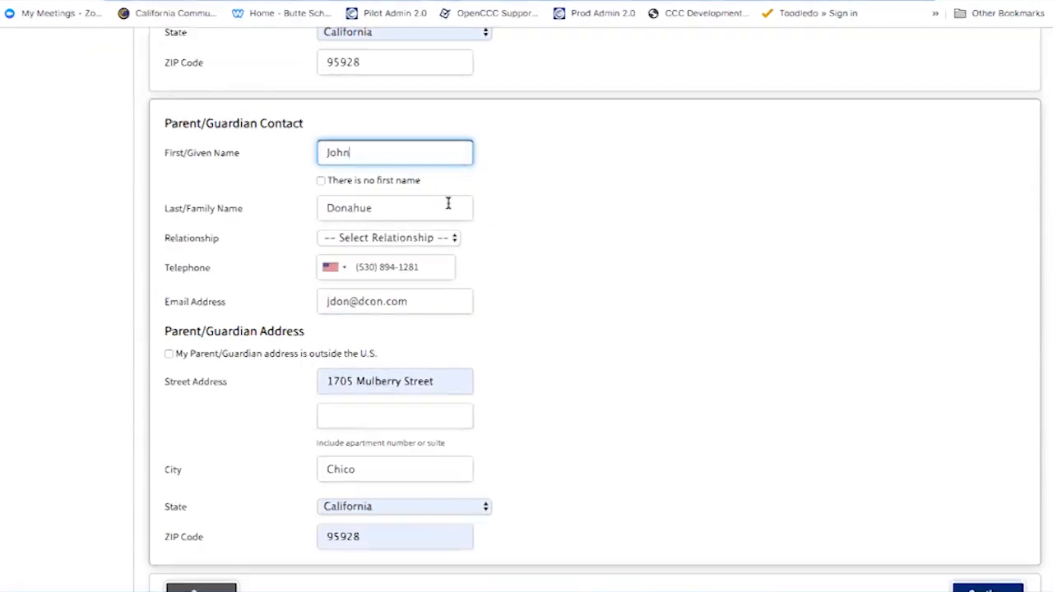
pyautogui.click(440, 239)
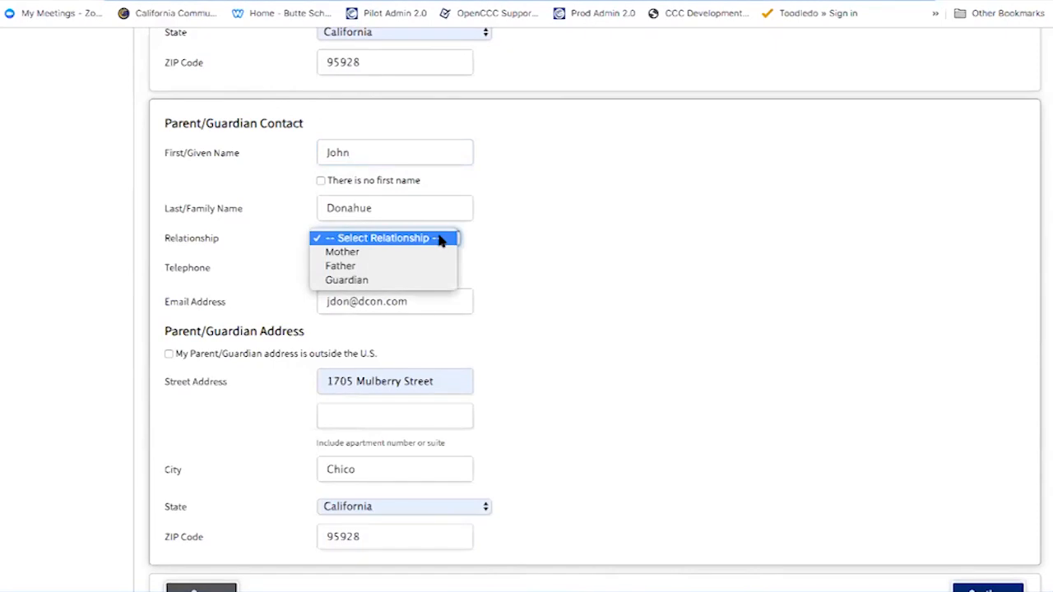
pyautogui.click(430, 265)
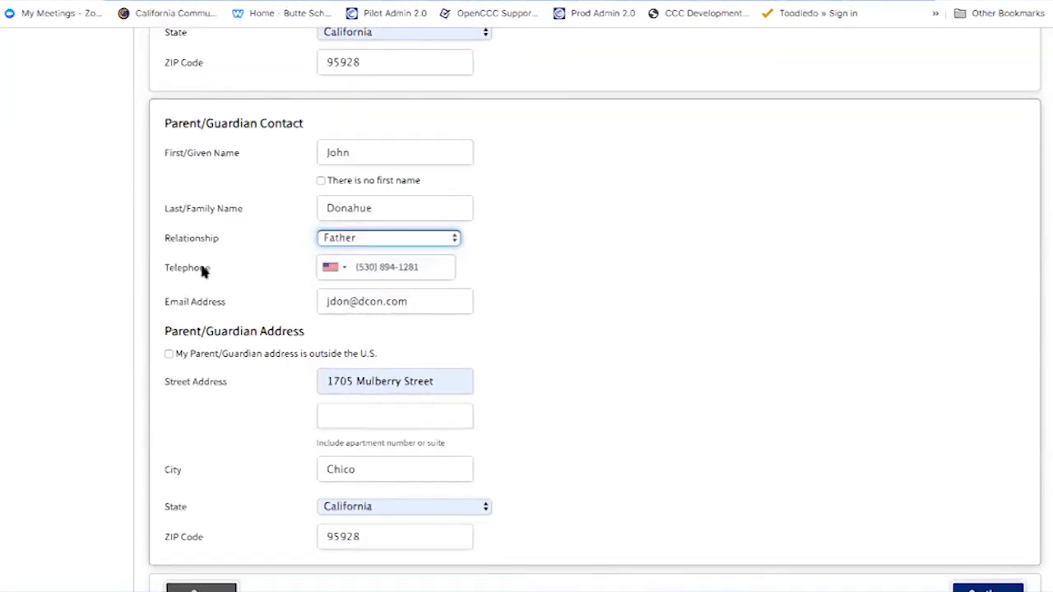
pyautogui.click(415, 305)
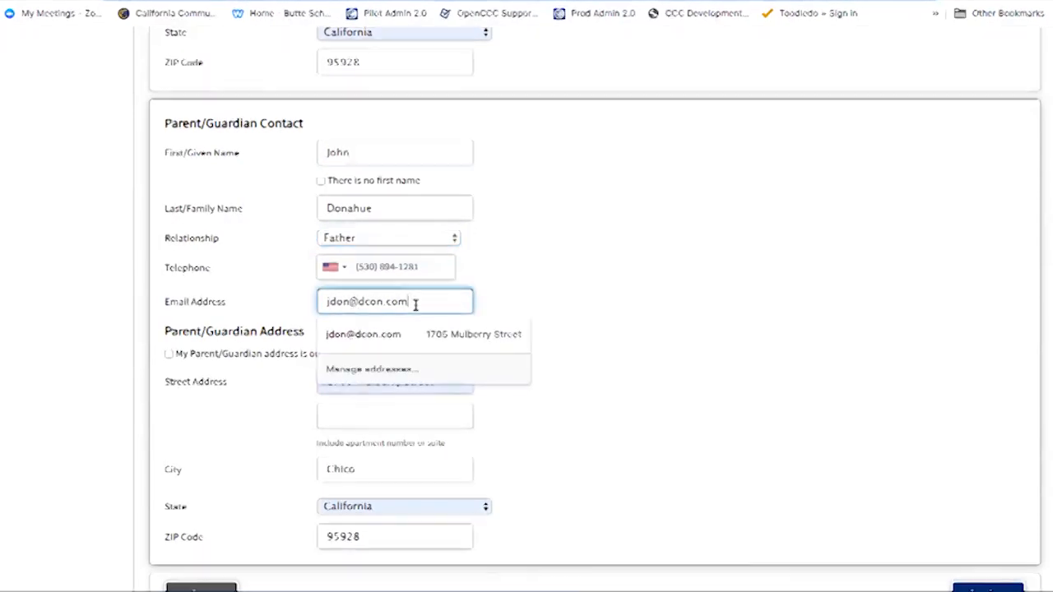
pyautogui.click(531, 286)
pyautogui.scroll(2, 516, 321)
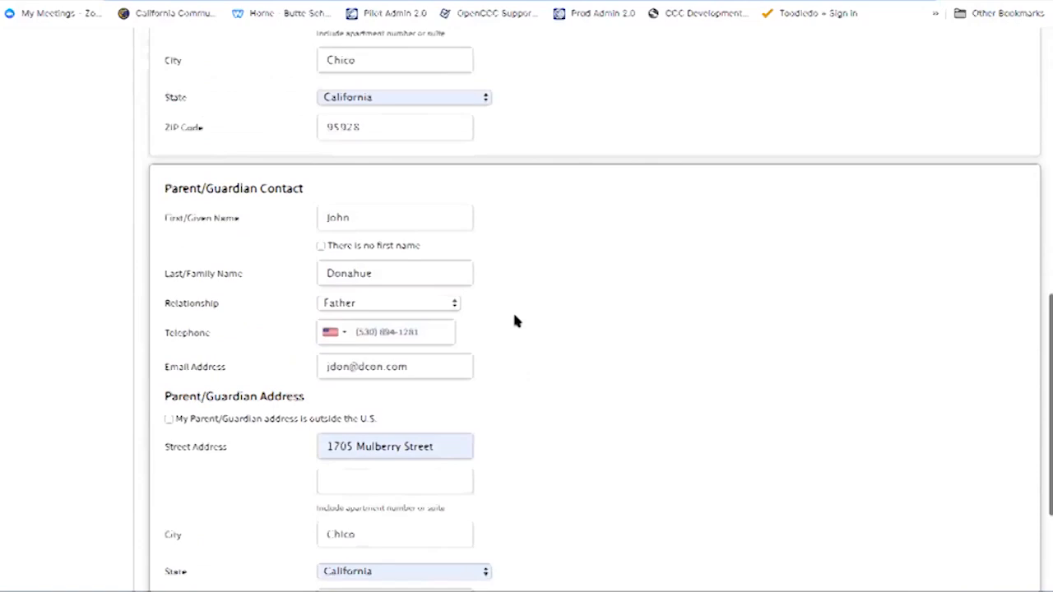
pyautogui.scroll(2, 514, 321)
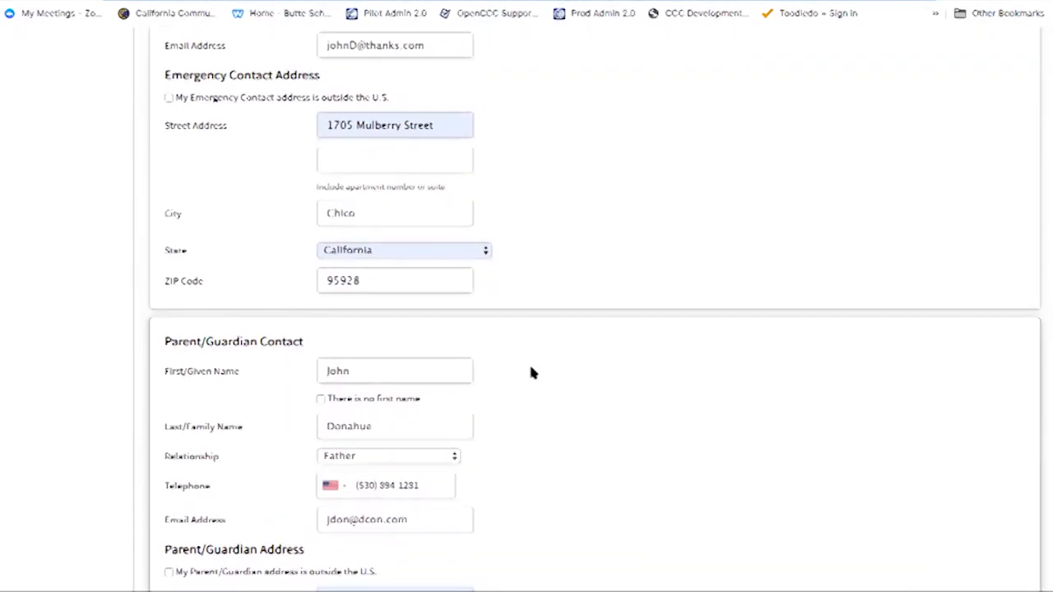
pyautogui.scroll(-1, 529, 371)
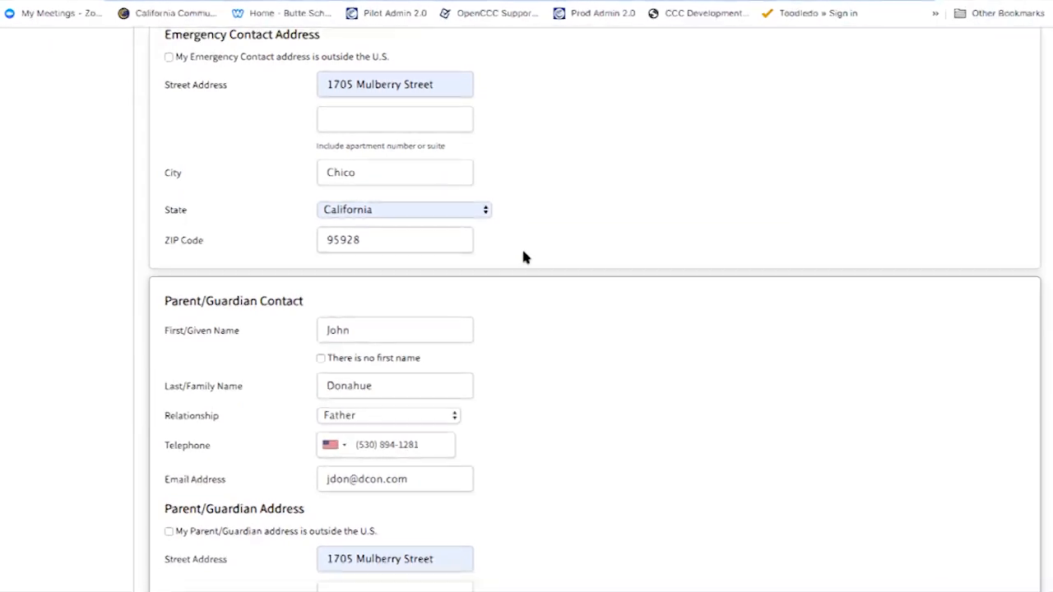
# Replace the emergency contact's street address with a new street and submit the contact page
pyautogui.moveTo(447, 80); pyautogui.dragTo(310, 85)
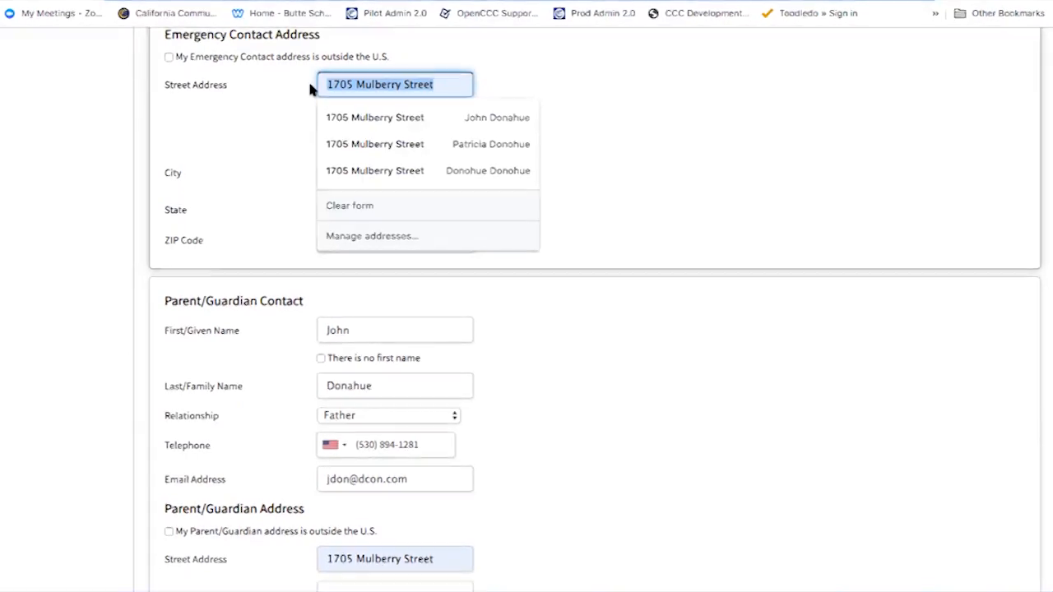
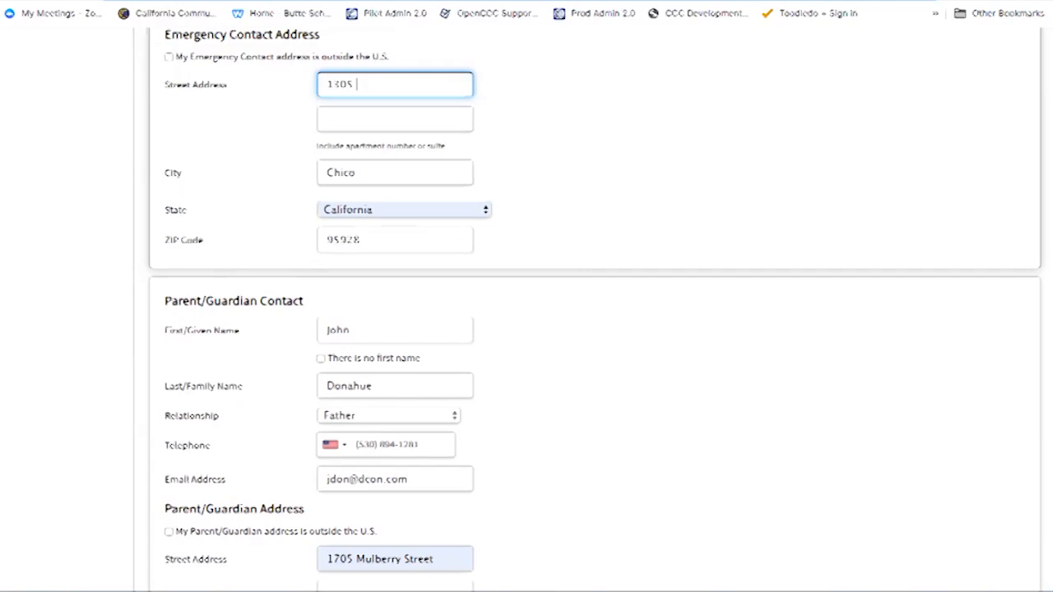
pyautogui.click(568, 148)
pyautogui.scroll(-3, 572, 413)
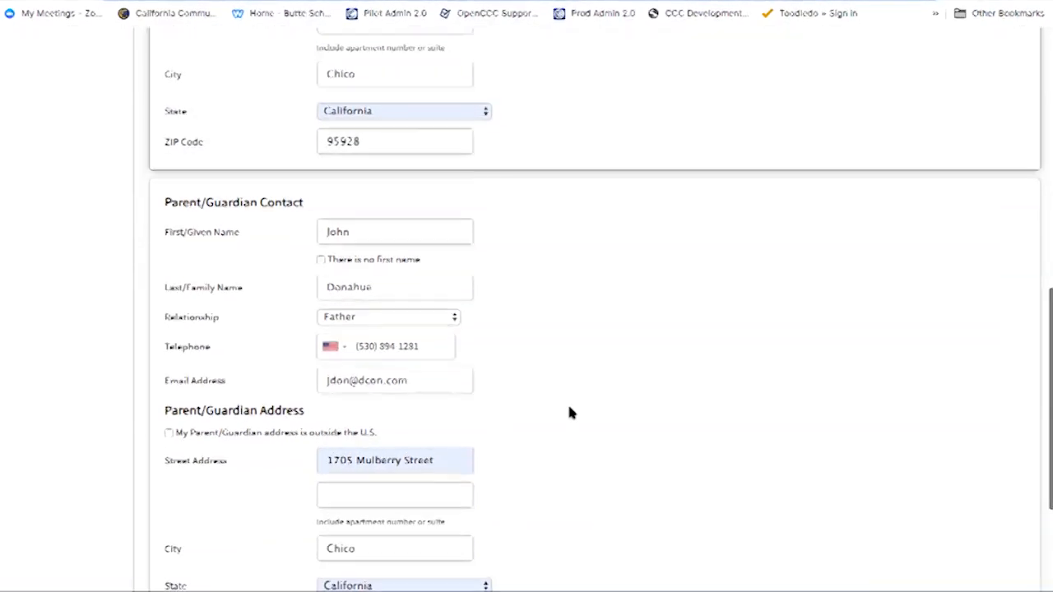
pyautogui.scroll(-3, 570, 413)
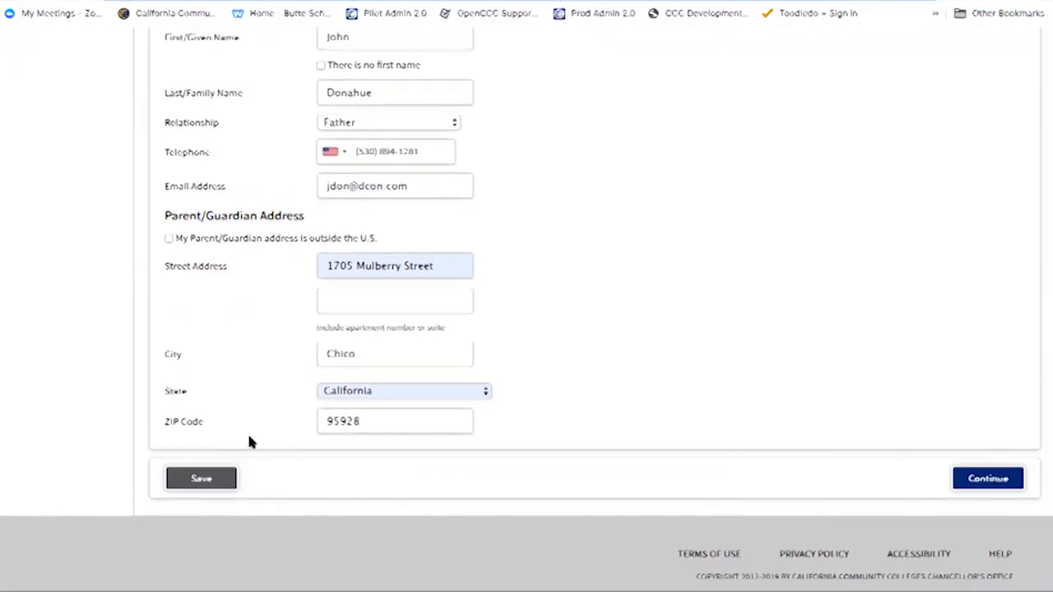
pyautogui.click(992, 485)
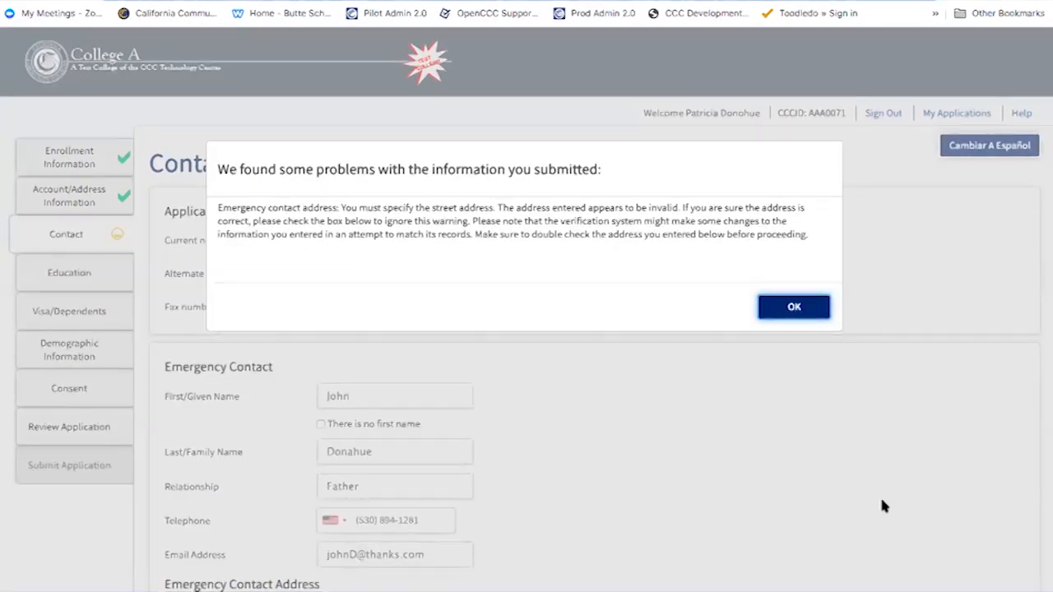
# Dismiss the invalid-address warning and refill the emergency contact address from a saved autofill entry
pyautogui.click(793, 308)
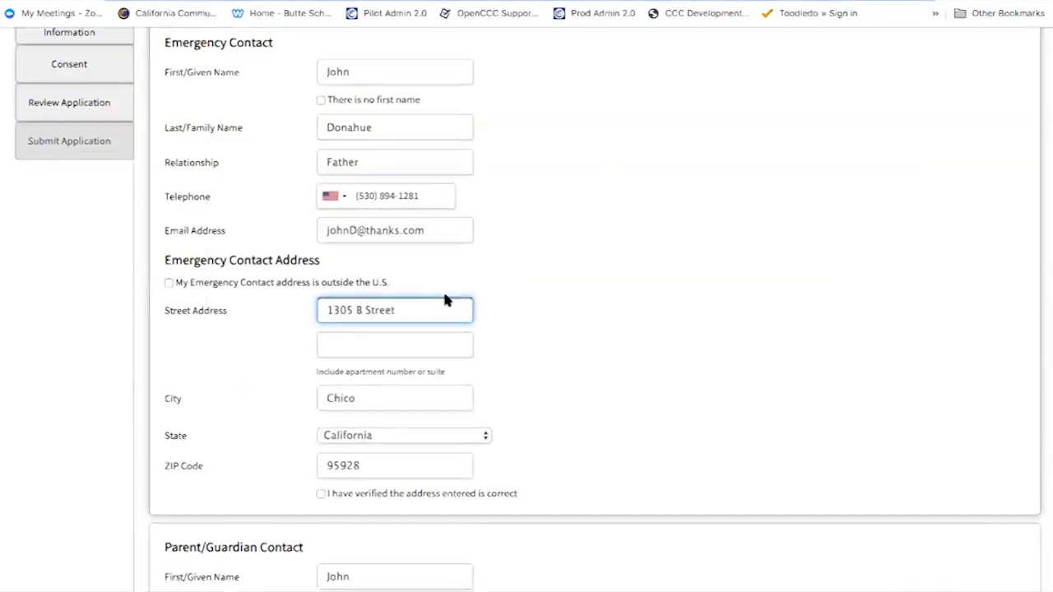
pyautogui.moveTo(416, 309); pyautogui.dragTo(300, 303)
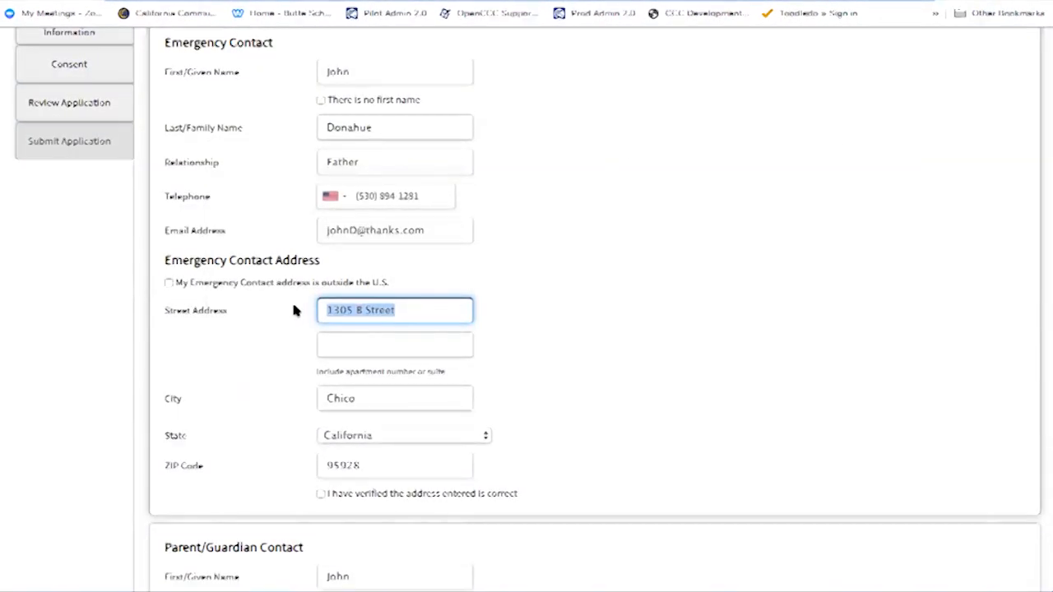
pyautogui.press('BackSpace')
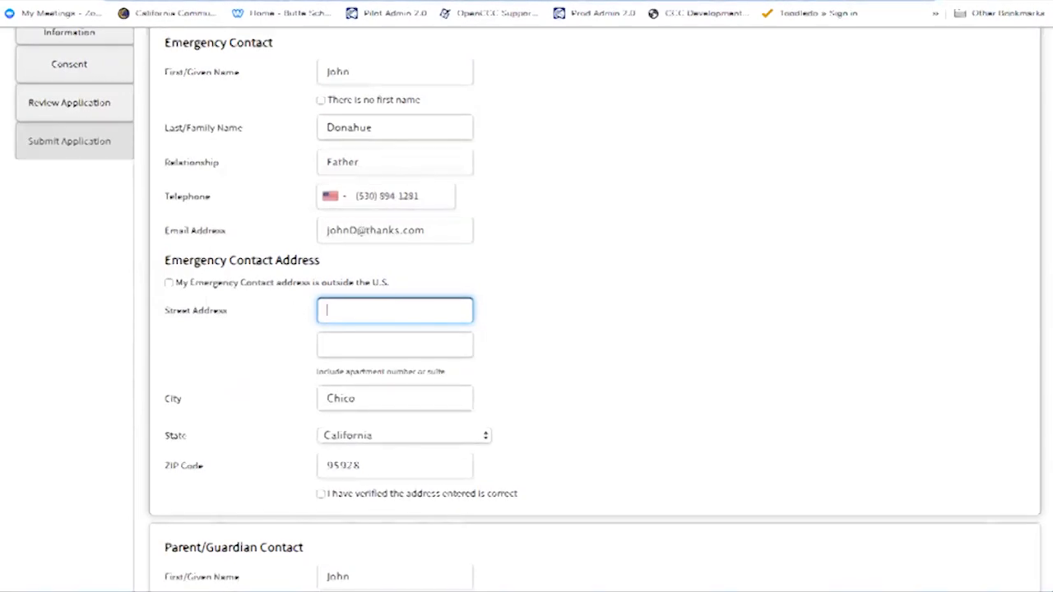
pyautogui.click(404, 311)
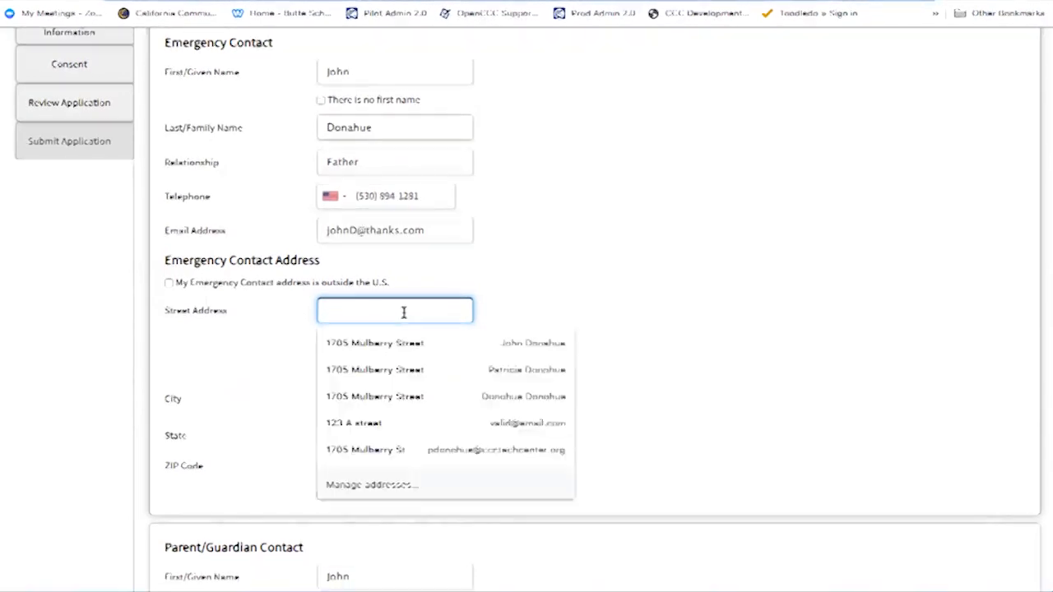
pyautogui.click(341, 346)
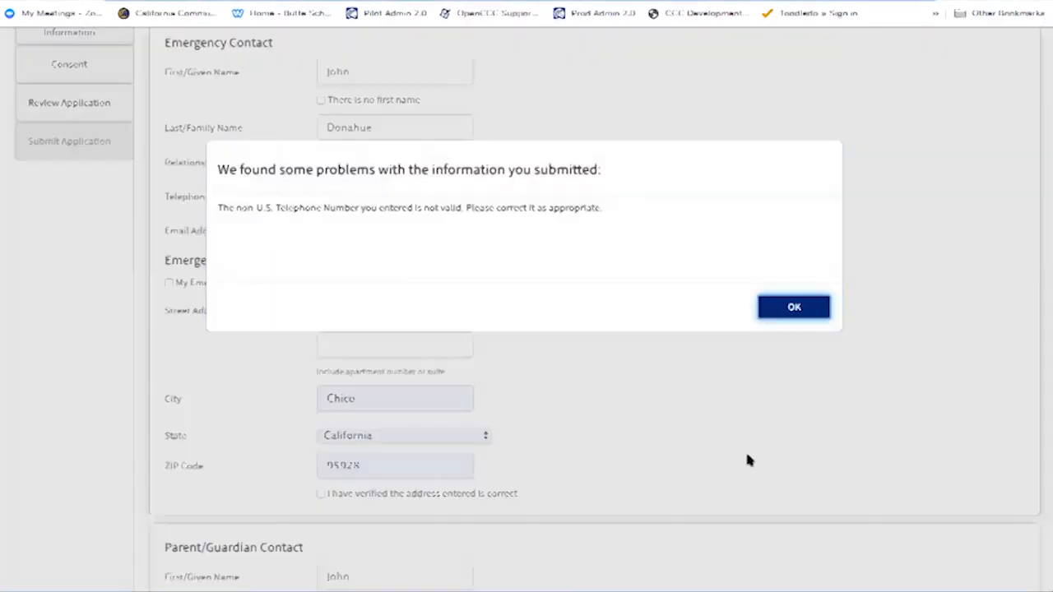
# Switch the current non-U.S. telephone country code to United States and save the contact page
pyautogui.click(794, 307)
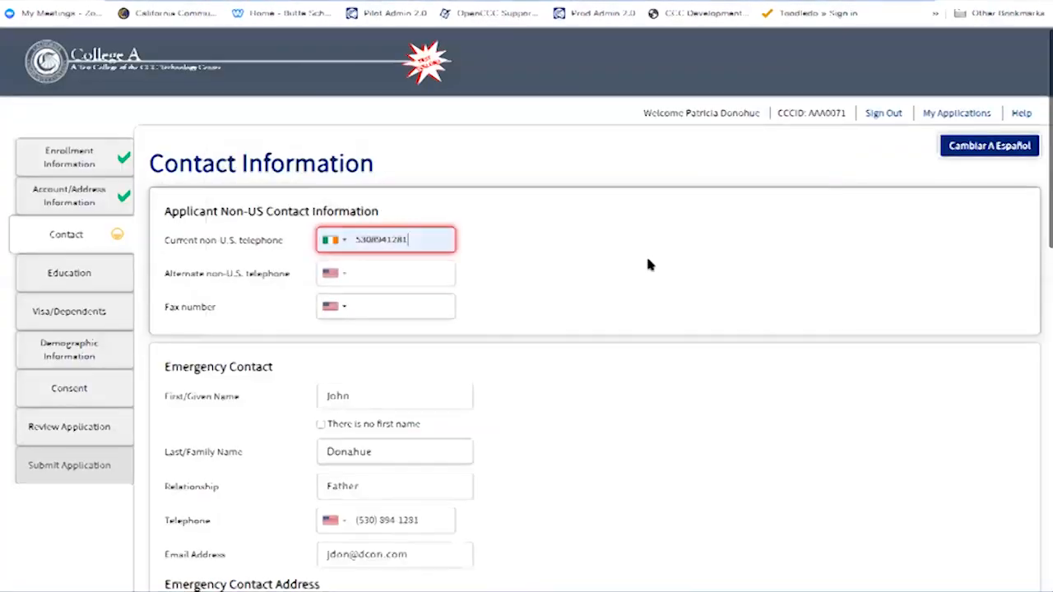
pyautogui.click(430, 236)
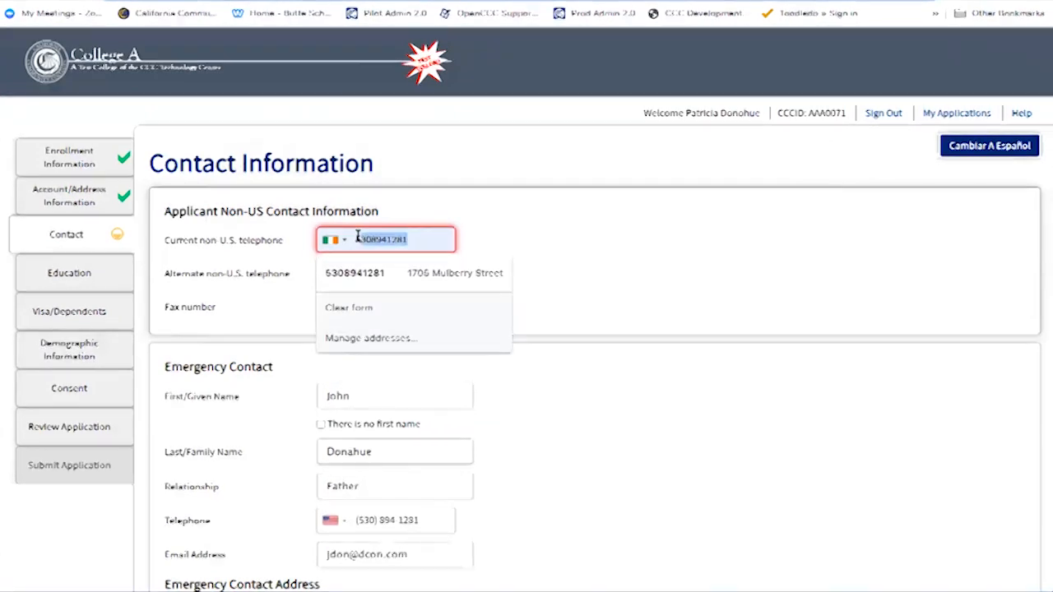
pyautogui.click(344, 276)
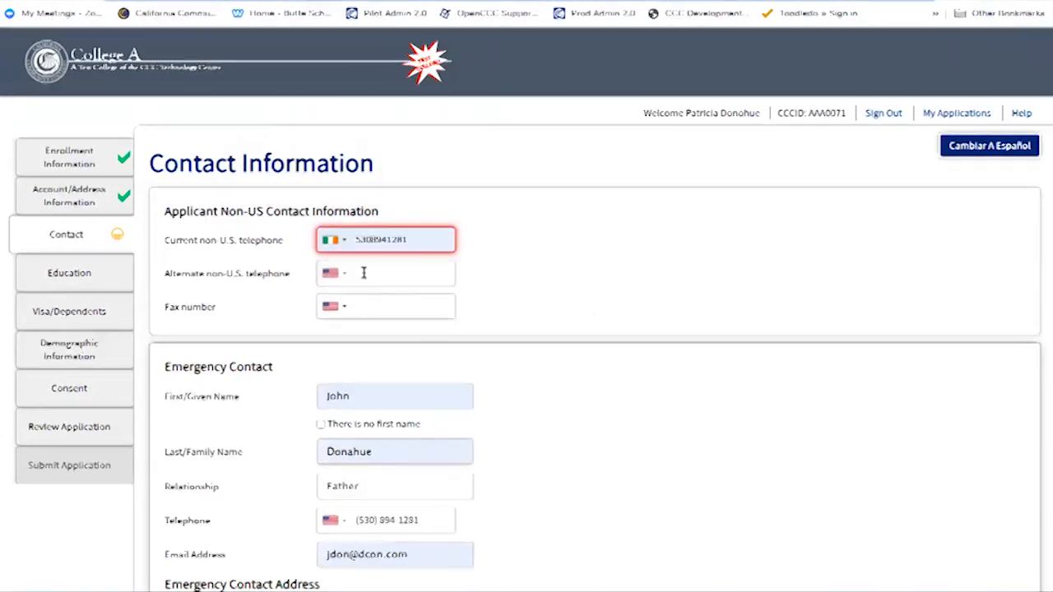
pyautogui.click(336, 247)
pyautogui.scroll(10, 346, 274)
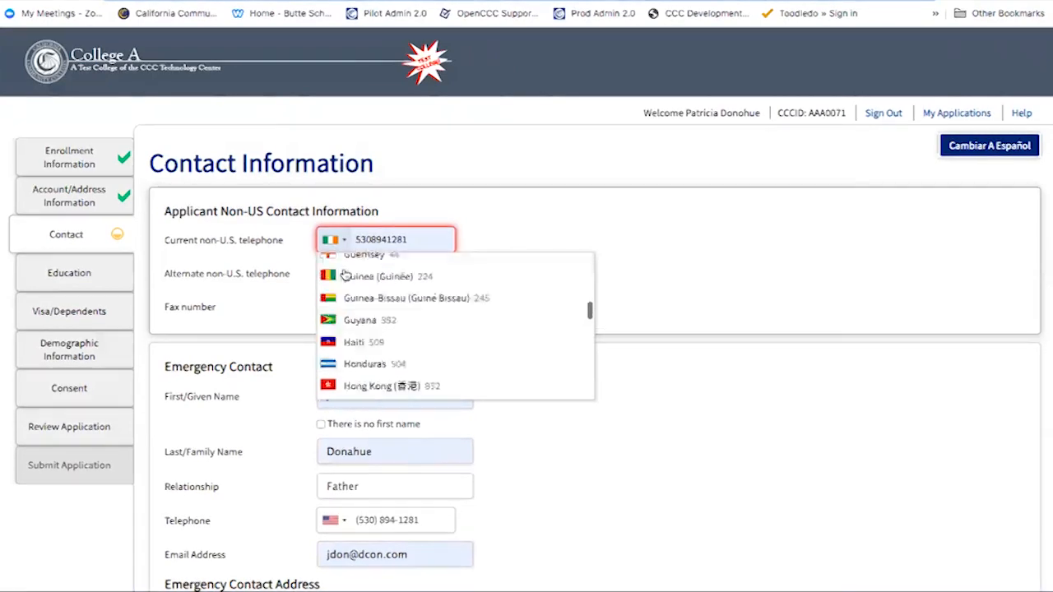
pyautogui.scroll(5, 345, 274)
pyautogui.click(346, 269)
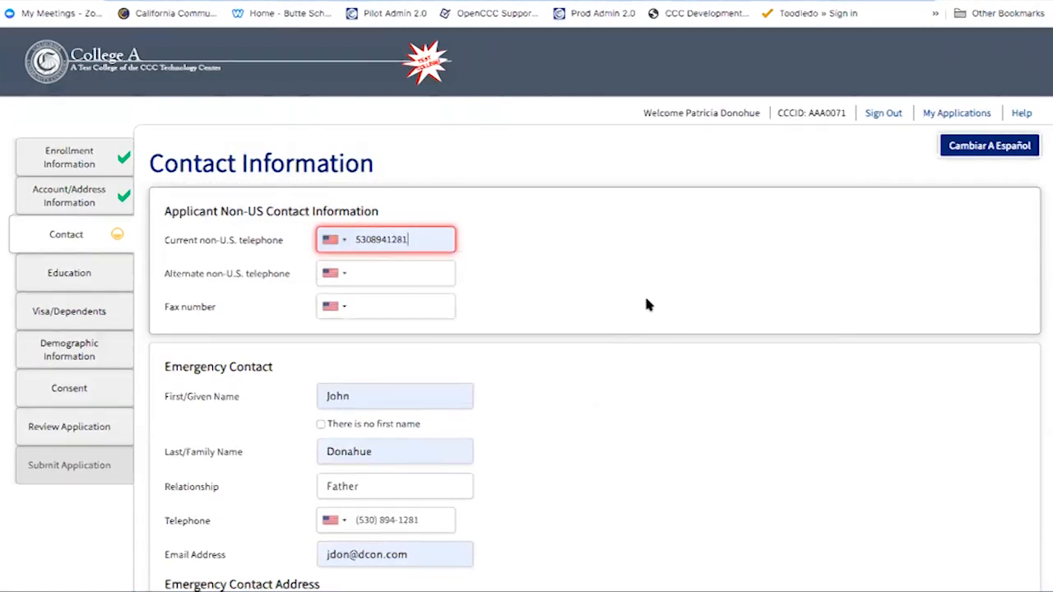
pyautogui.scroll(-4, 646, 303)
pyautogui.scroll(-7, 648, 309)
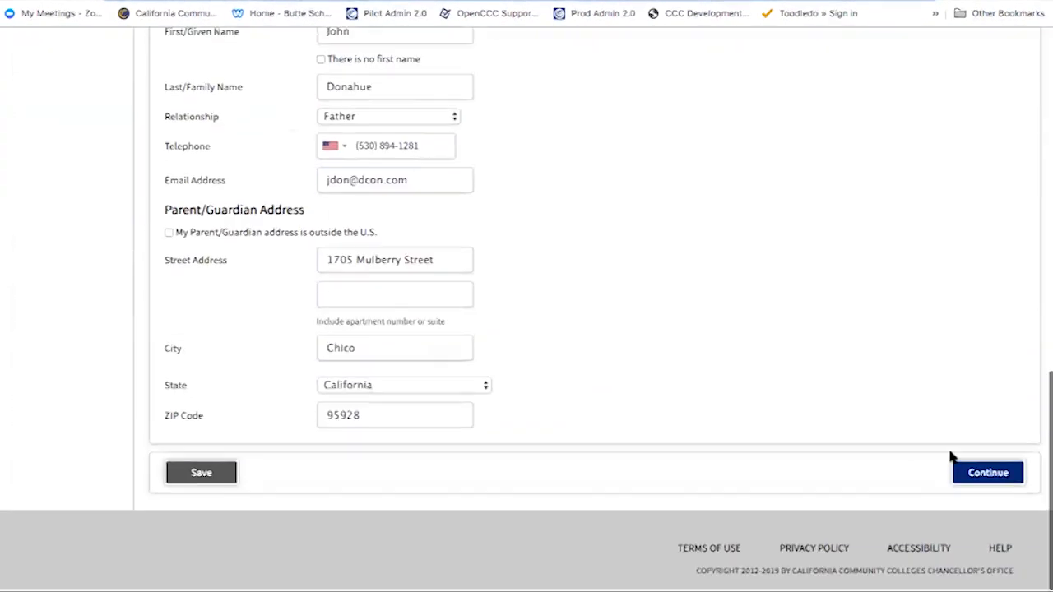
pyautogui.click(986, 481)
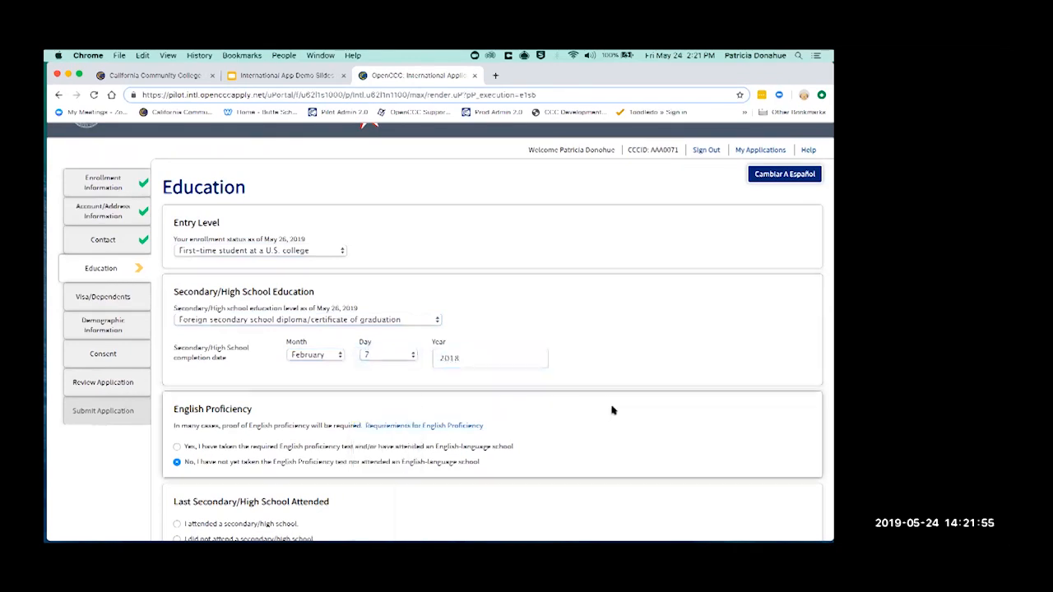
pyautogui.scroll(-1, 612, 410)
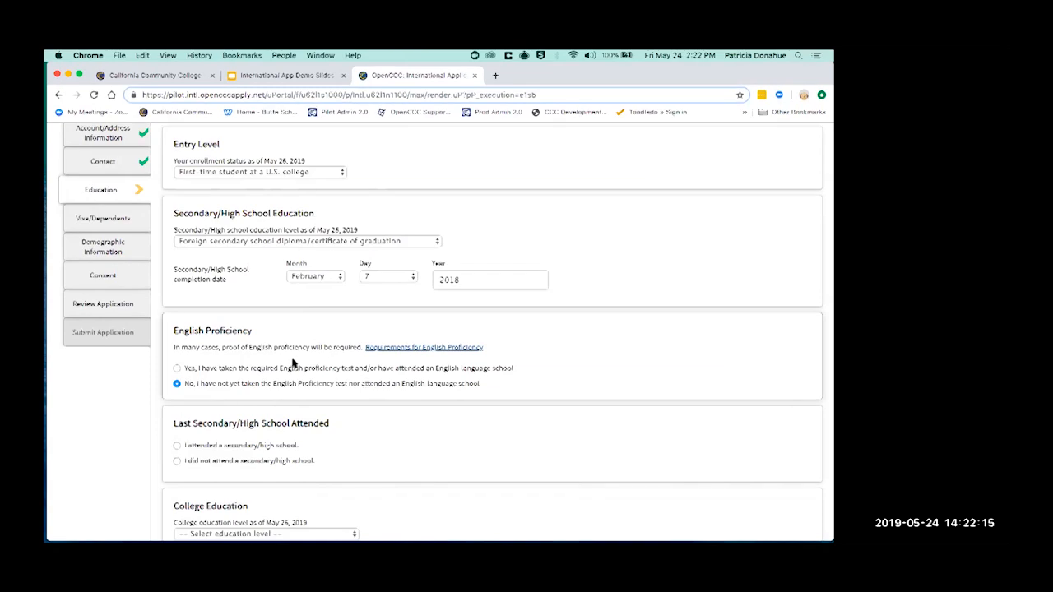
pyautogui.click(177, 368)
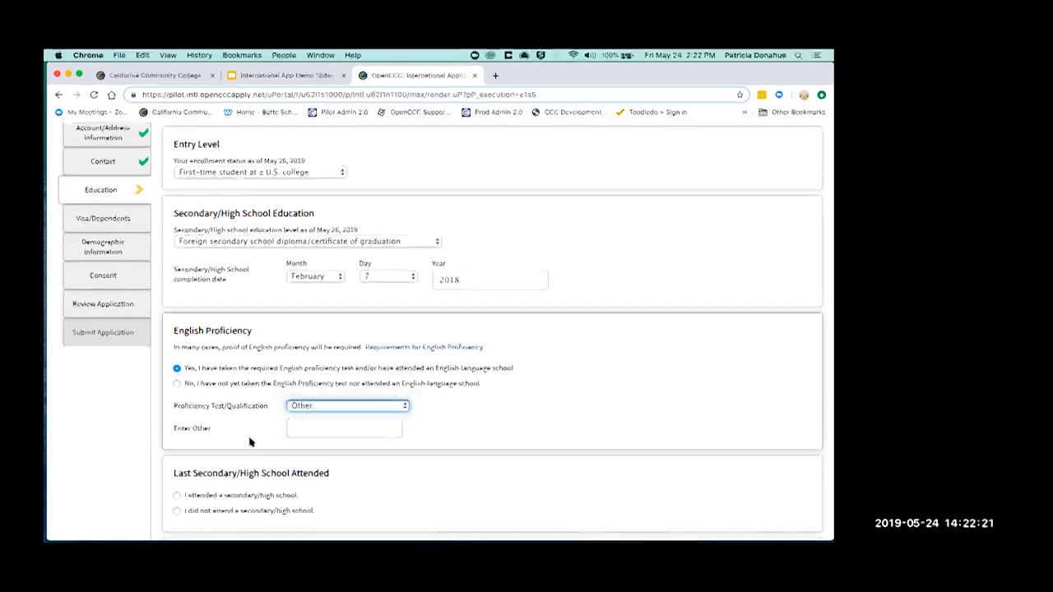
pyautogui.click(177, 384)
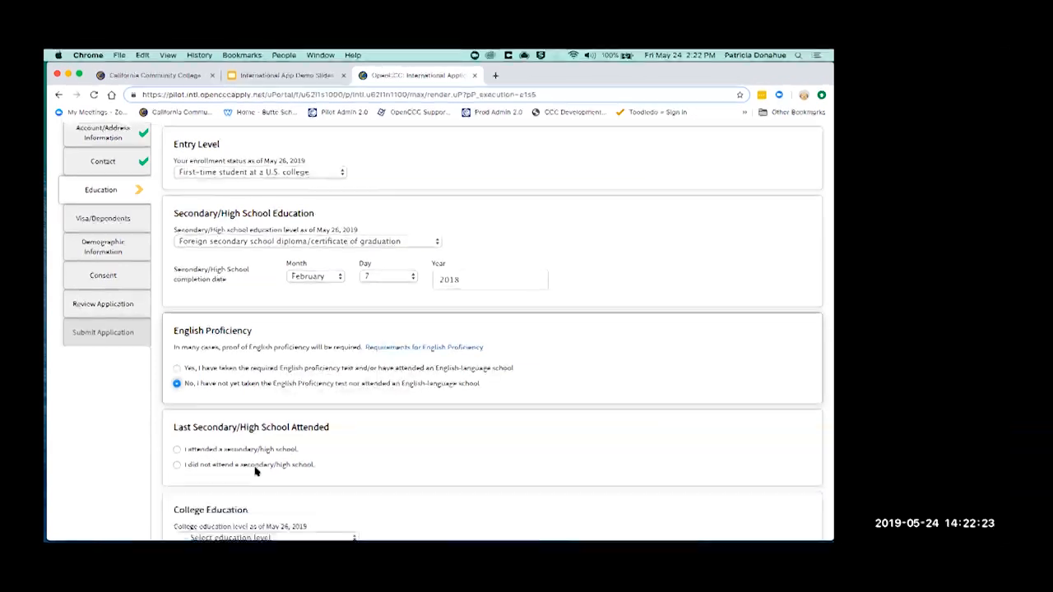
pyautogui.click(177, 368)
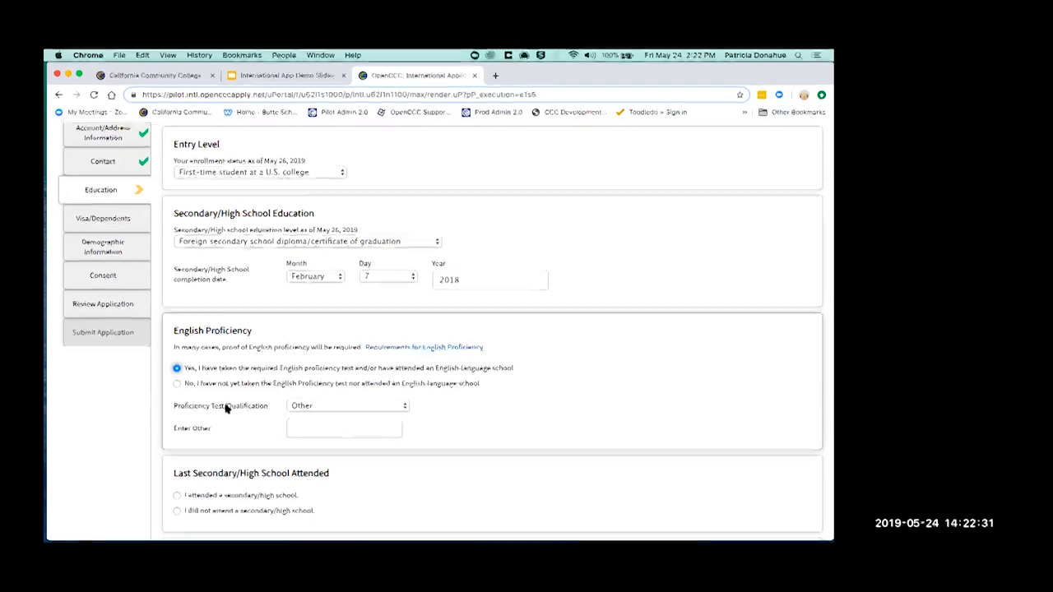
pyautogui.click(177, 384)
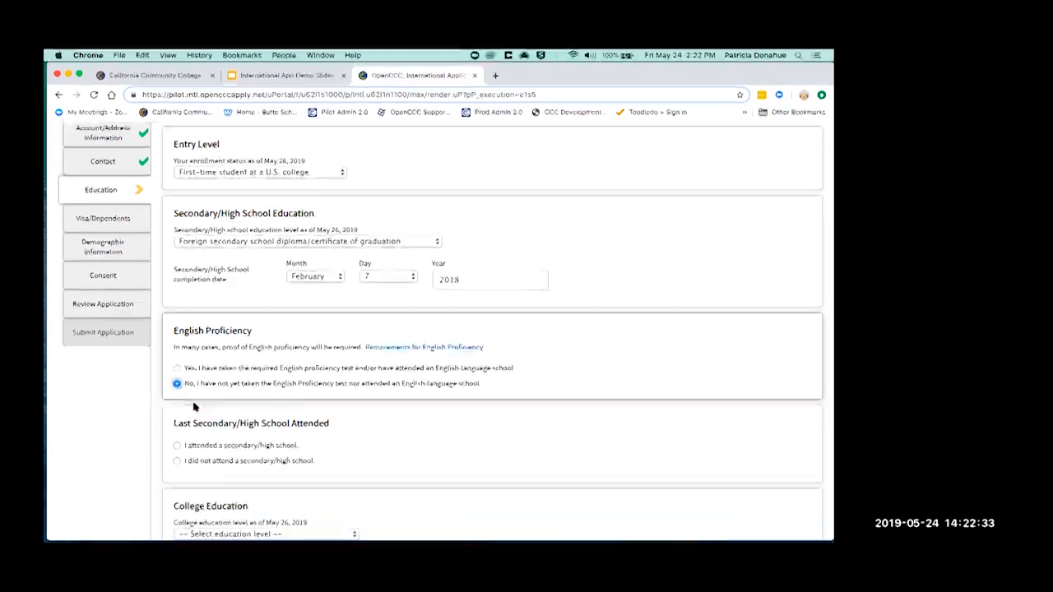
pyautogui.scroll(-3, 517, 386)
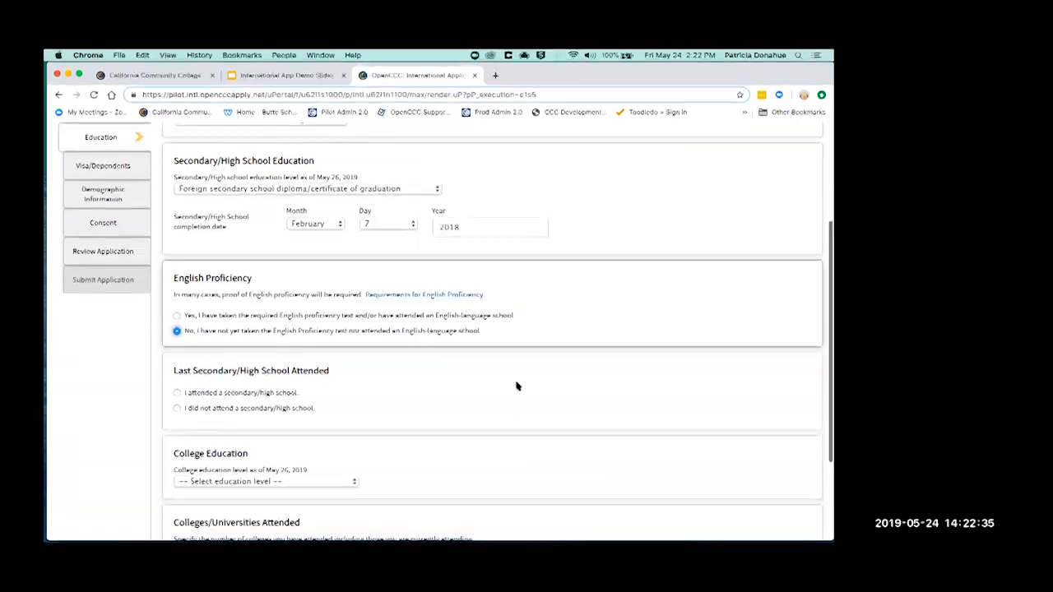
pyautogui.scroll(-2, 516, 386)
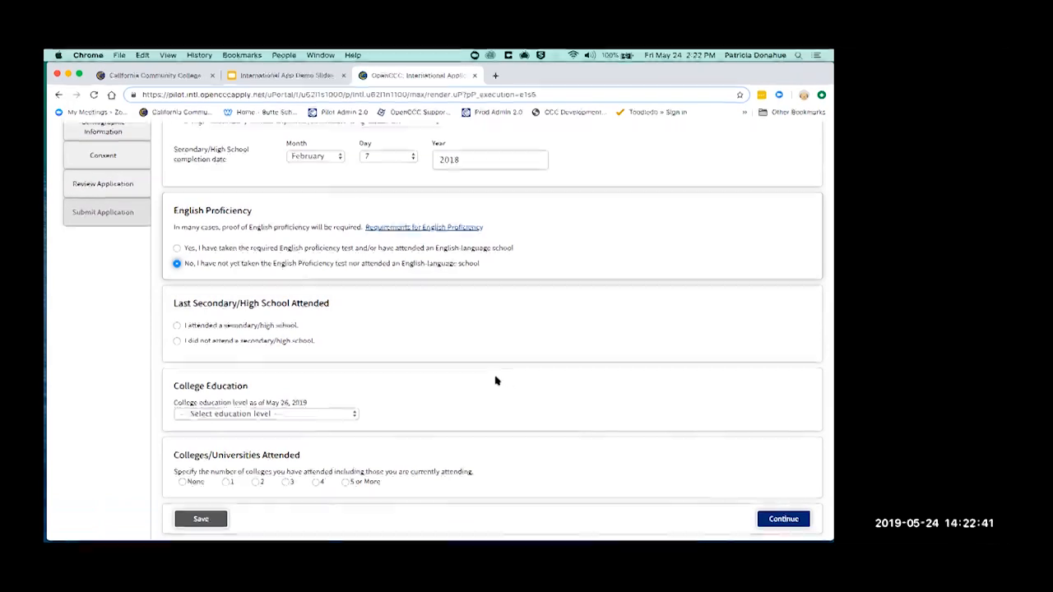
# Answer 'I did not attend a secondary/high school' under Last Secondary/High School Attended
pyautogui.click(177, 326)
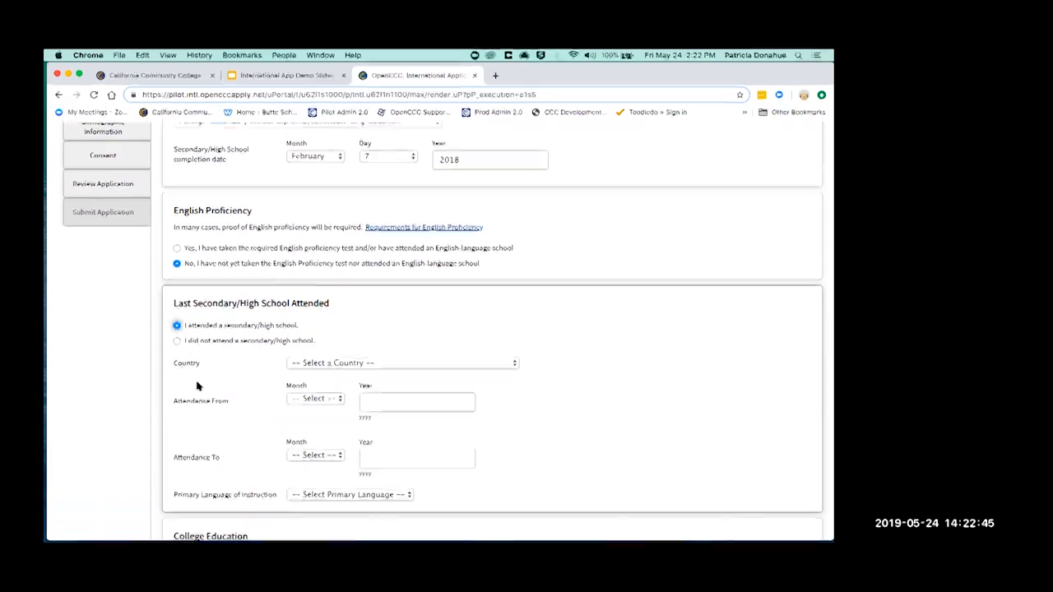
pyautogui.scroll(-2, 198, 383)
pyautogui.scroll(-1, 198, 387)
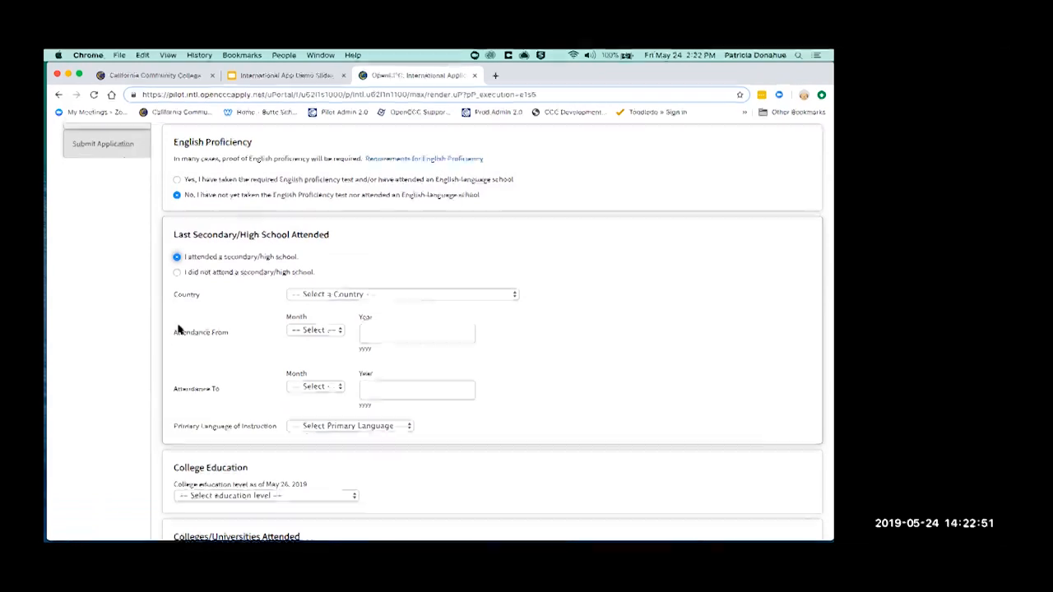
pyautogui.click(176, 274)
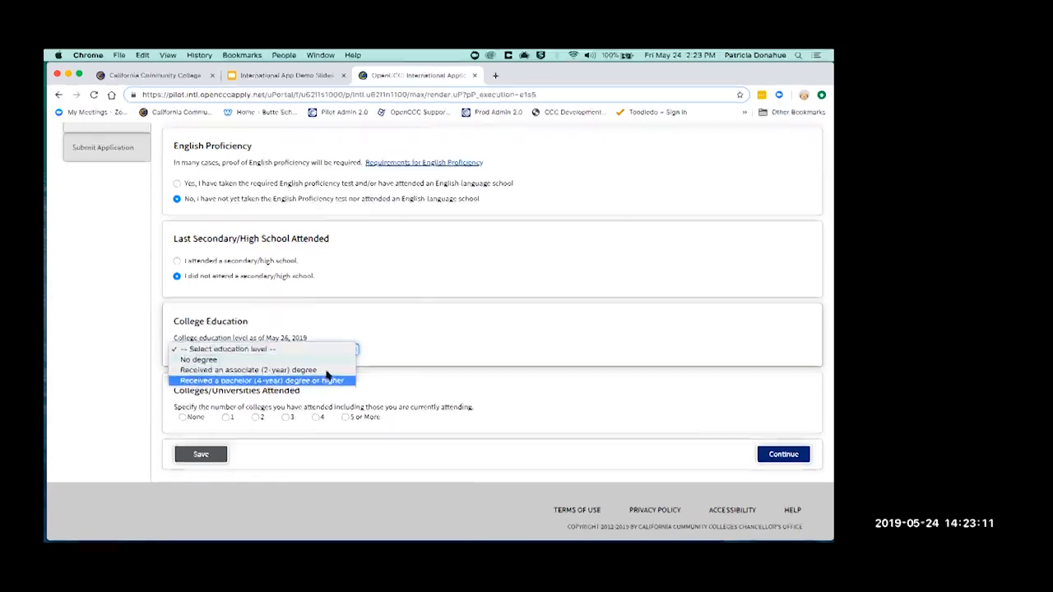
# Set the College Education level to No degree
pyautogui.click(327, 371)
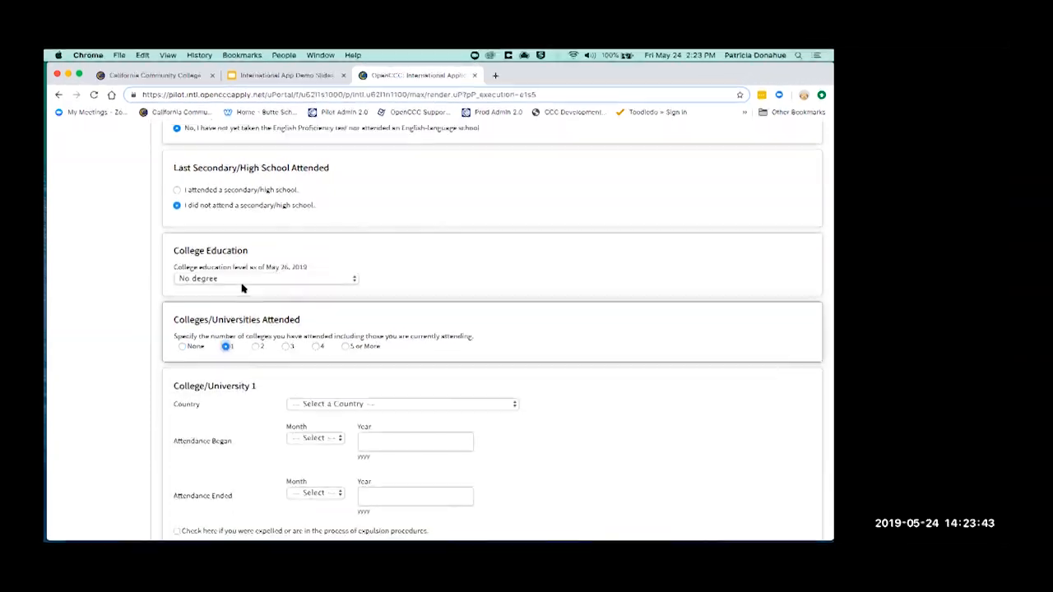
pyautogui.scroll(-3, 392, 433)
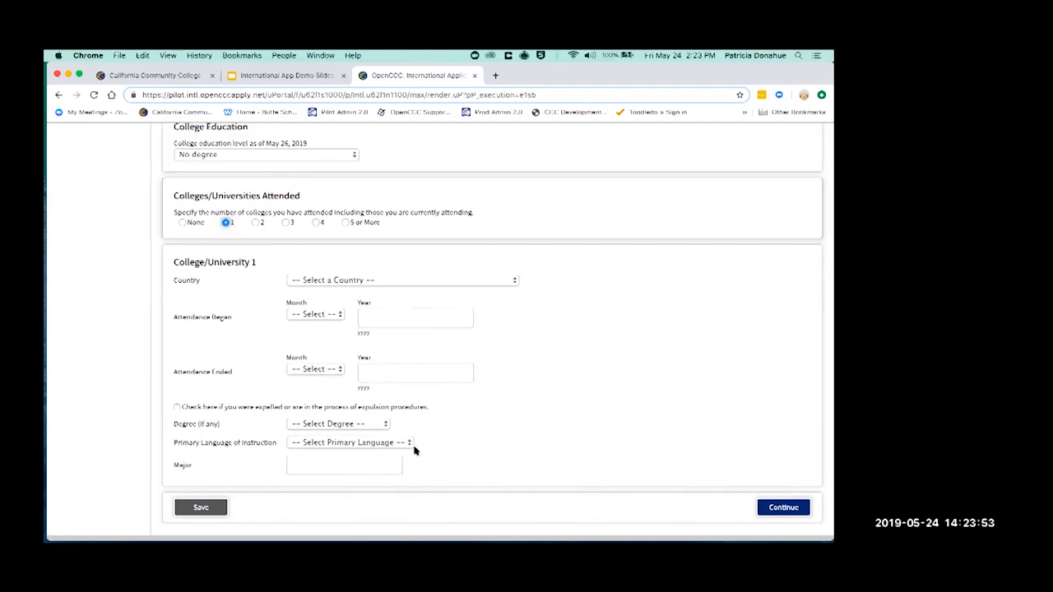
# Set Colleges/Universities Attended back to None, removing the College/University 1 section
pyautogui.click(371, 464)
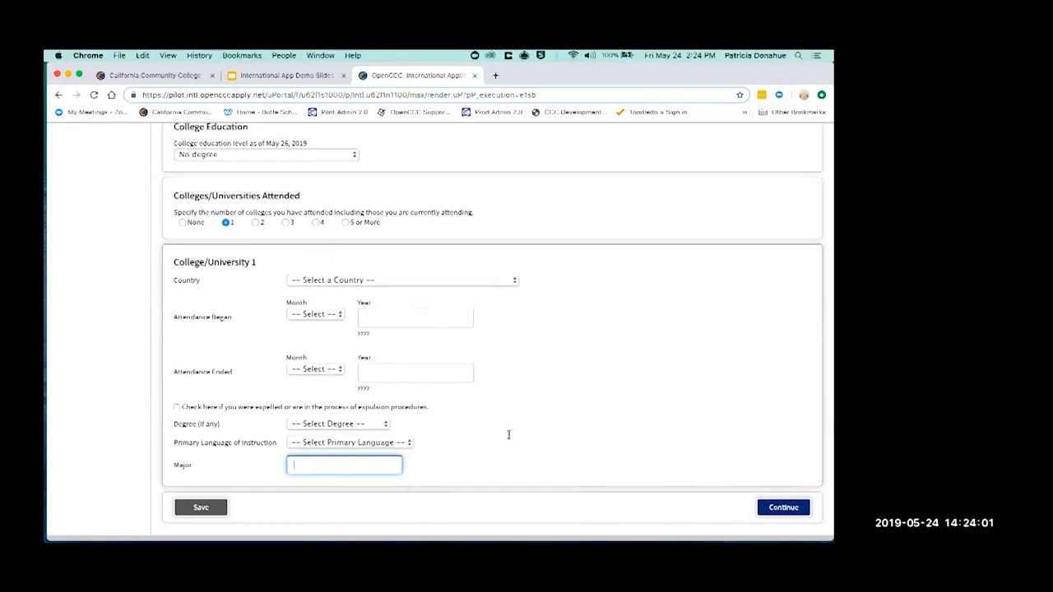
pyautogui.click(182, 223)
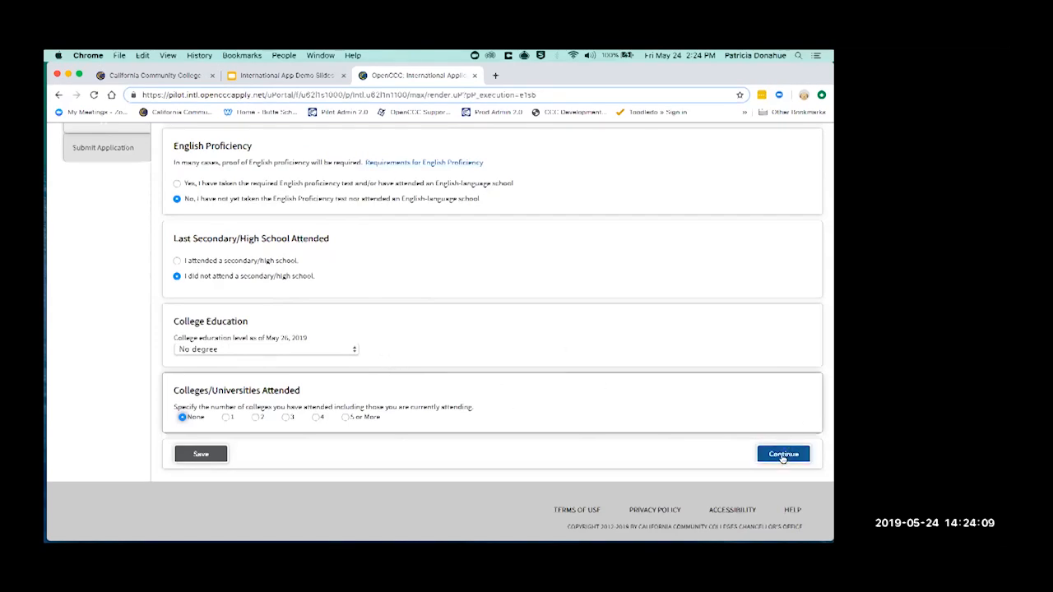
# Submit the Education page, dismiss the contradictory-answers warning, and mark a secondary school attended
pyautogui.click(784, 455)
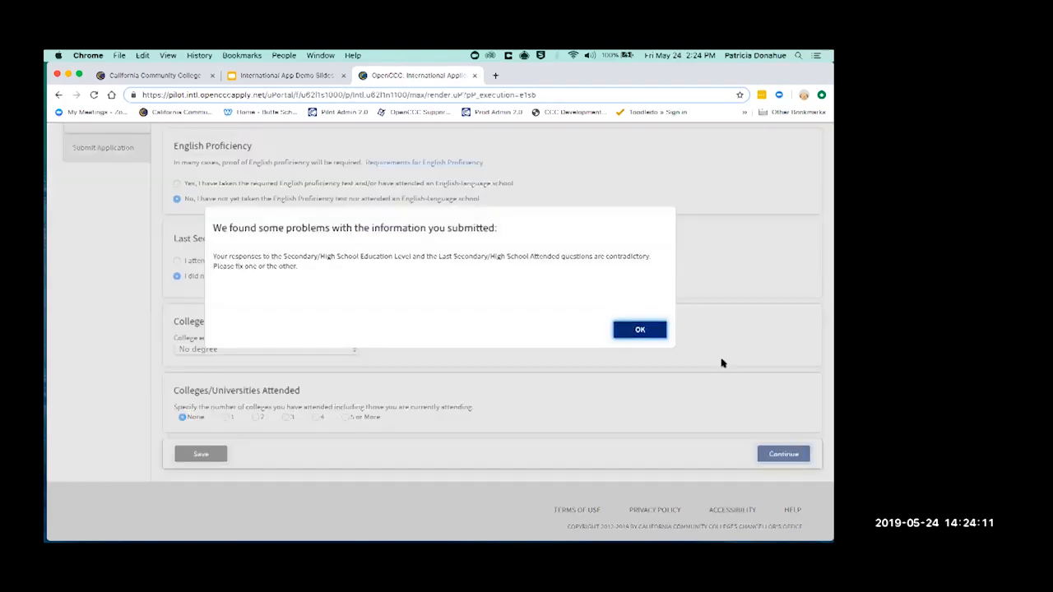
pyautogui.click(641, 331)
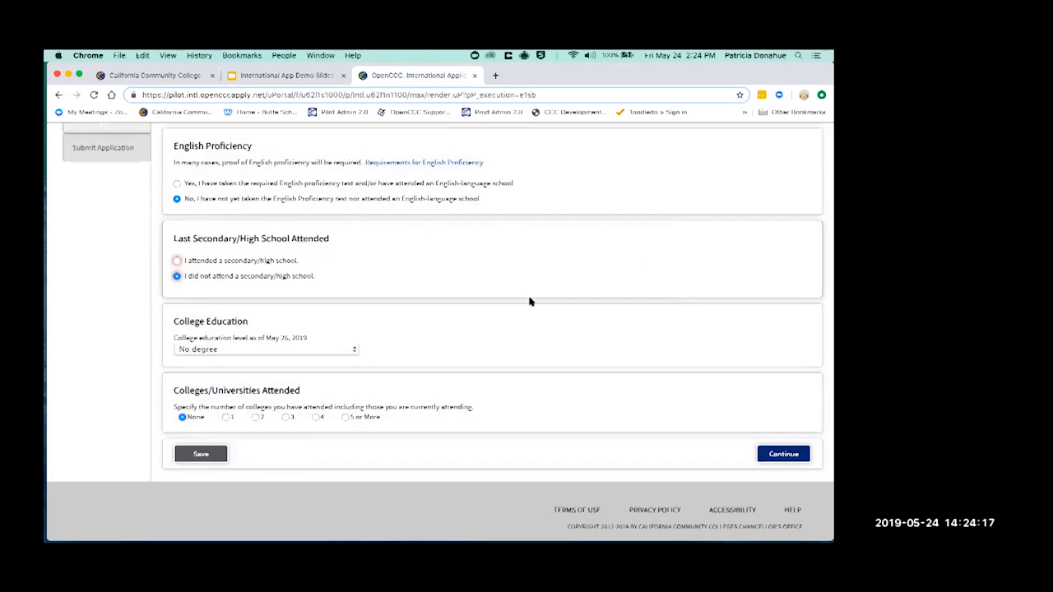
pyautogui.click(177, 260)
pyautogui.scroll(-3, 177, 261)
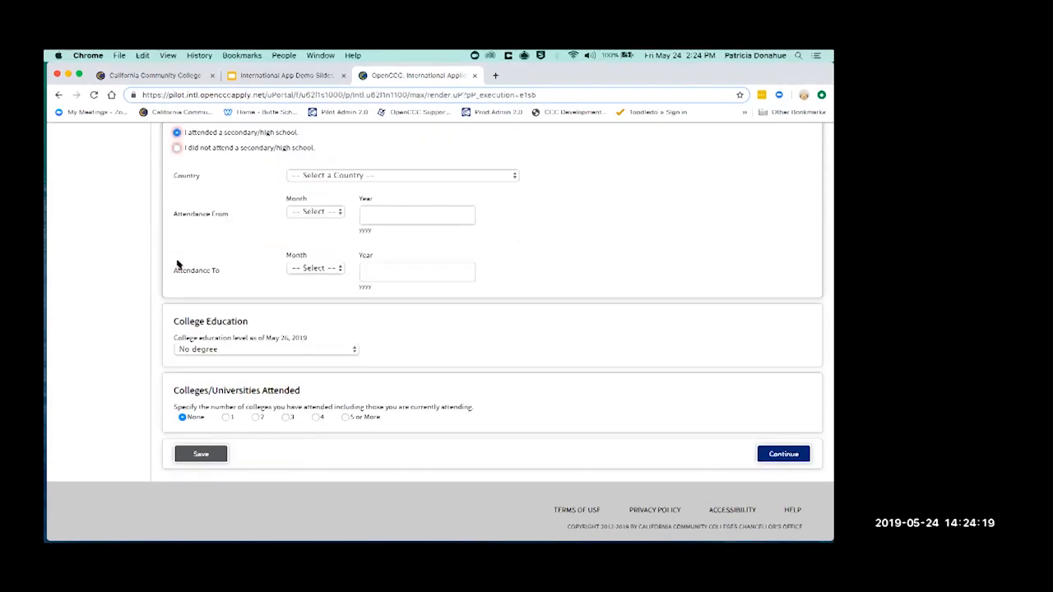
pyautogui.scroll(3, 178, 263)
pyautogui.scroll(5, 177, 263)
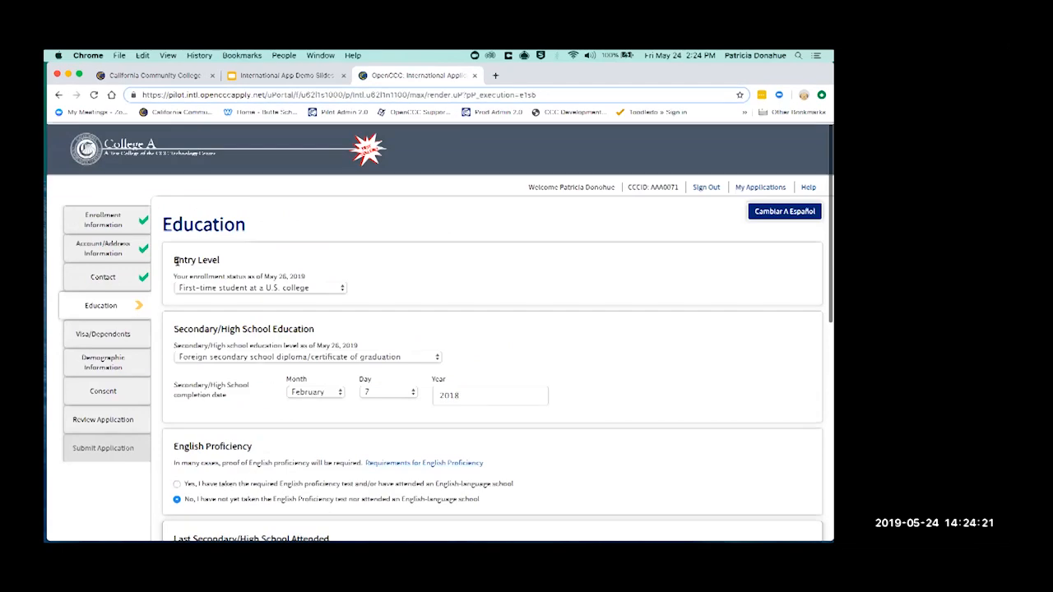
# Reset Entry Level and Secondary/High School Education level to unselected
pyautogui.click(288, 287)
pyautogui.click(284, 277)
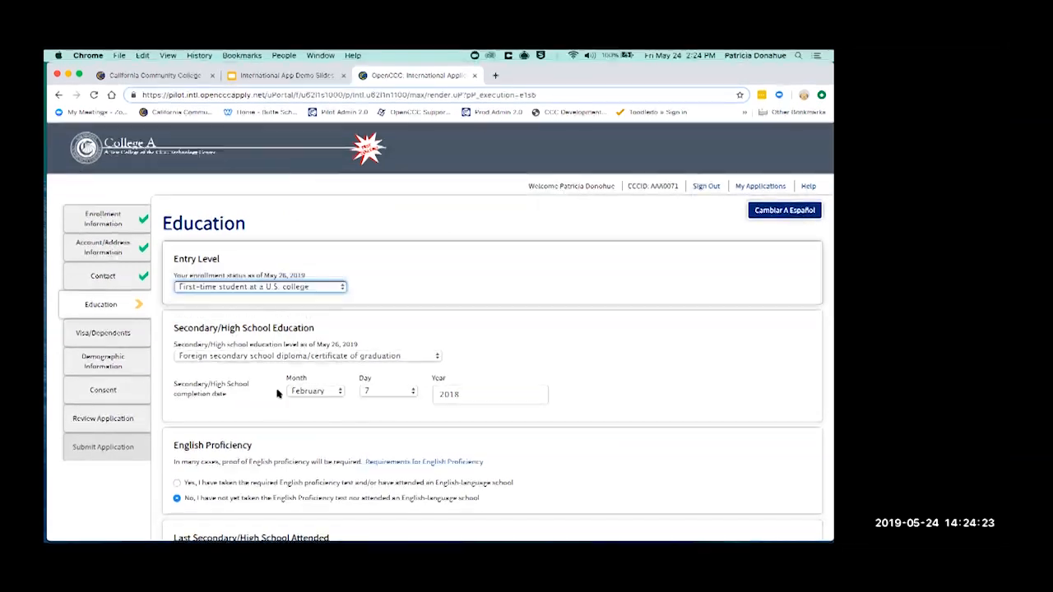
pyautogui.click(273, 356)
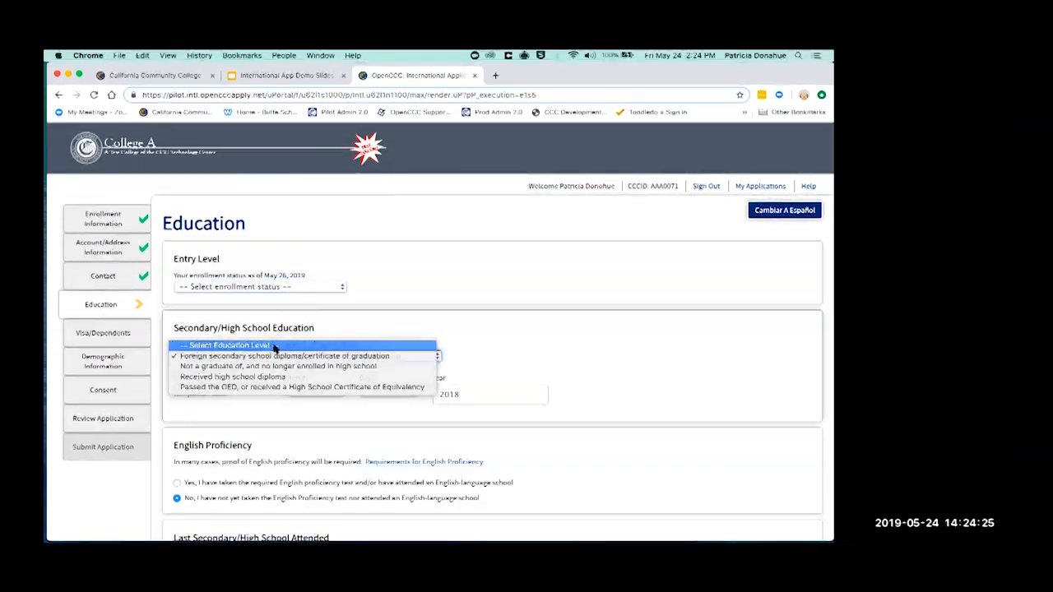
pyautogui.click(275, 345)
pyautogui.scroll(-1, 175, 465)
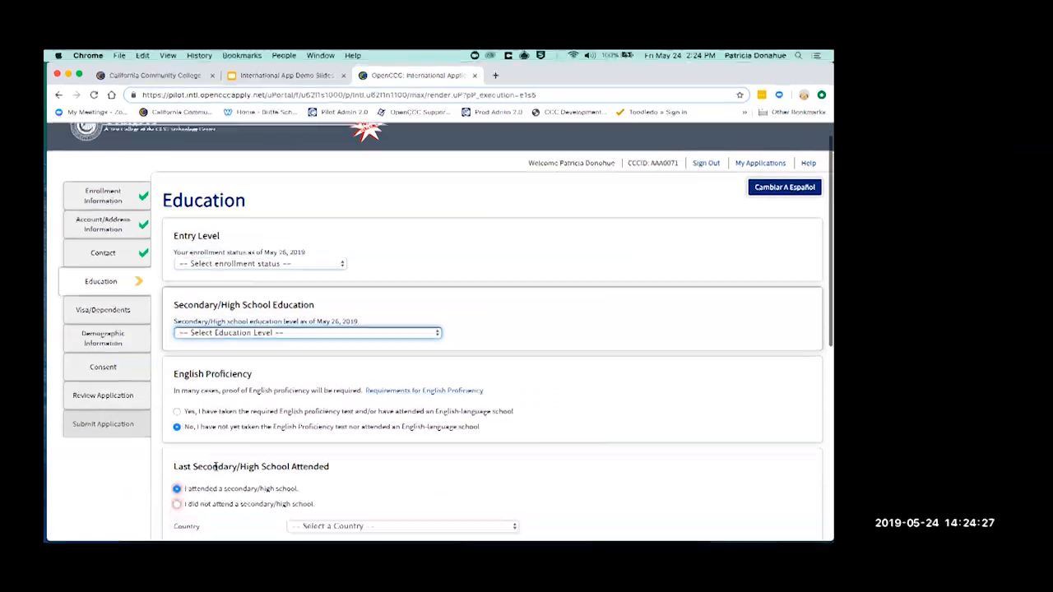
pyautogui.scroll(-4, 238, 510)
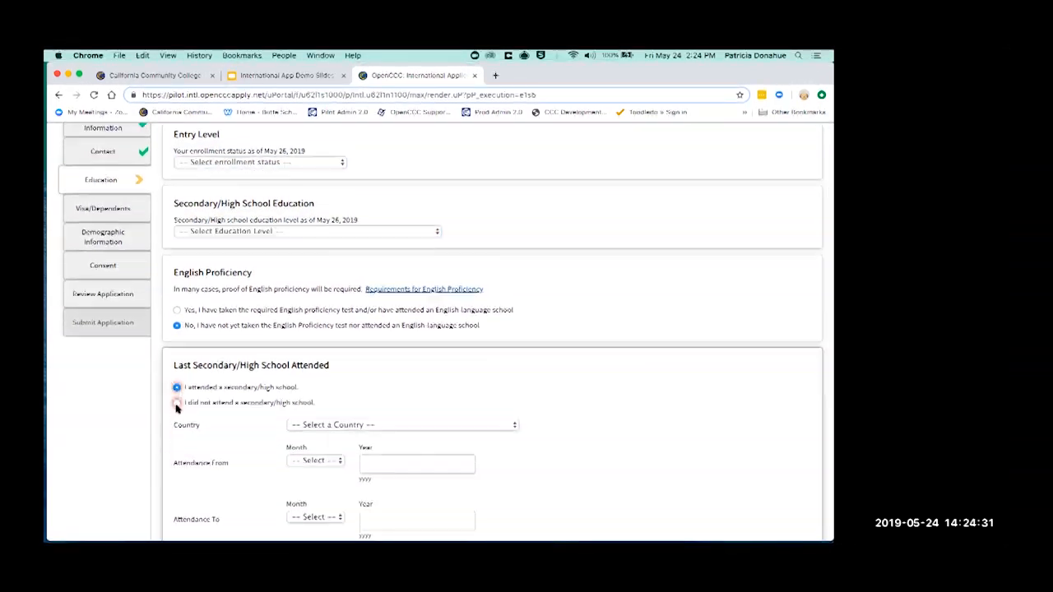
# Mark 'I did not attend a secondary/high school' and review the College Education choices
pyautogui.click(178, 403)
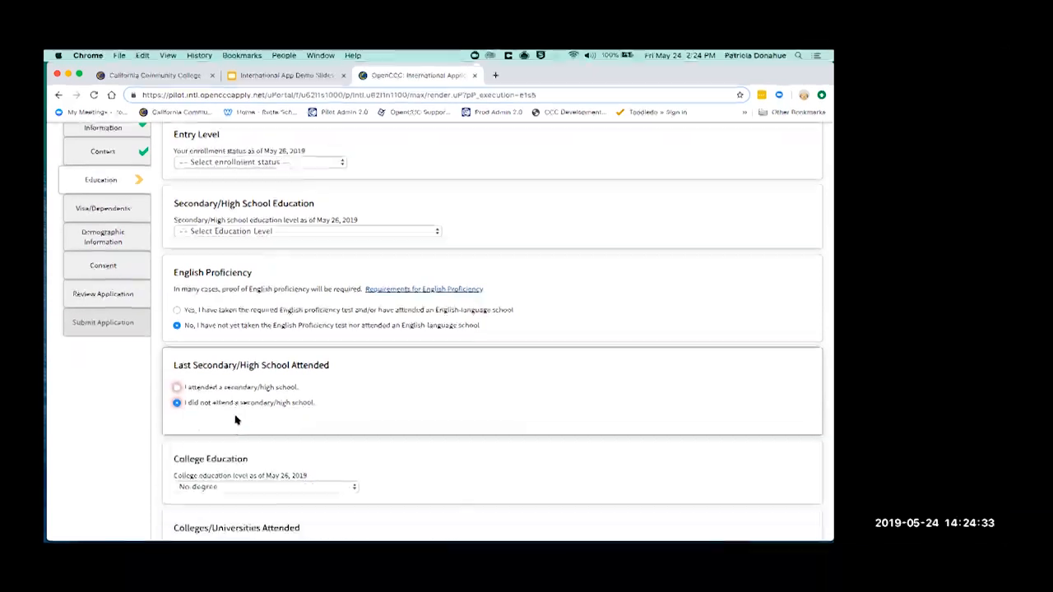
pyautogui.scroll(-5, 179, 406)
pyautogui.click(241, 349)
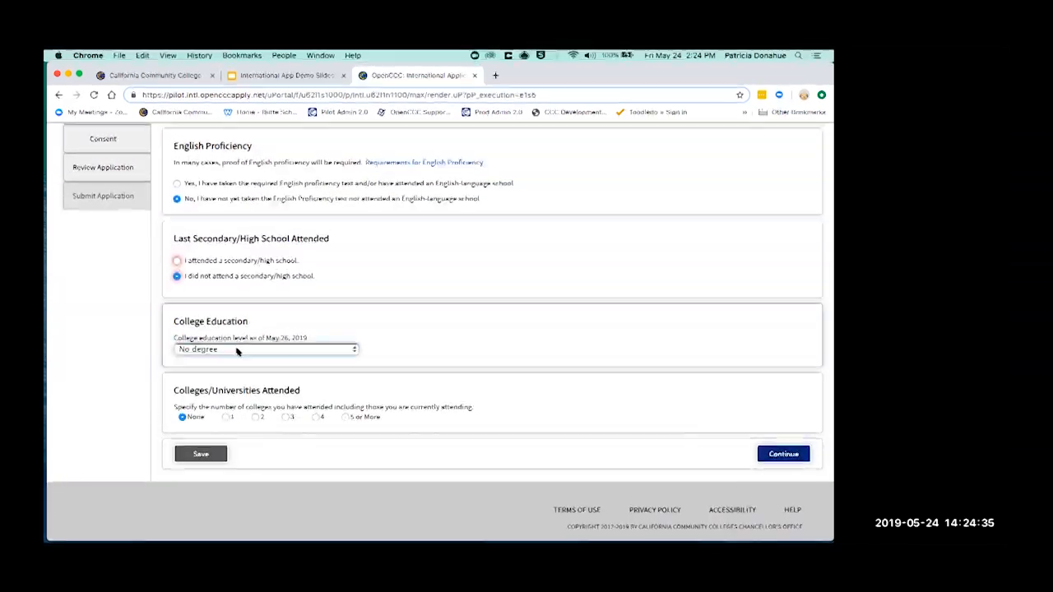
# Set secondary education to 'Foreign secondary school diploma/certificate of graduation', completed February 7, 2018
pyautogui.click(242, 339)
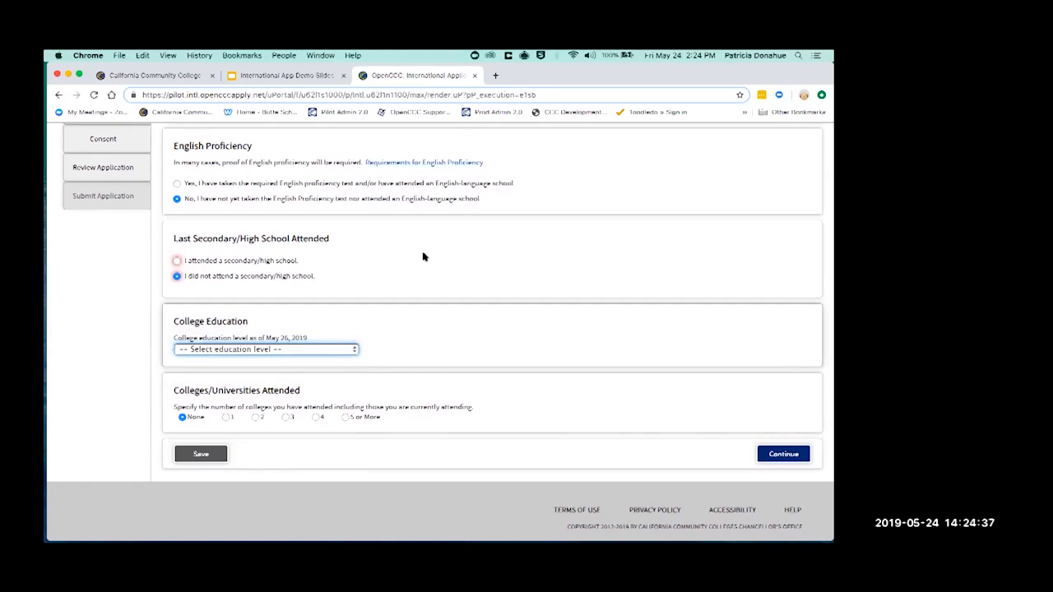
pyautogui.scroll(6, 422, 257)
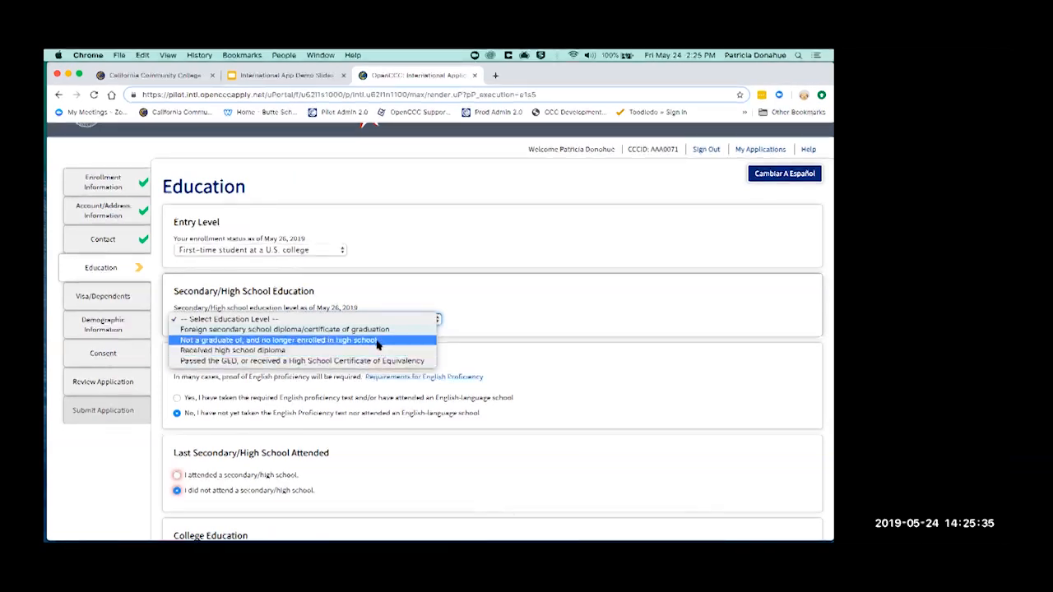
pyautogui.click(377, 344)
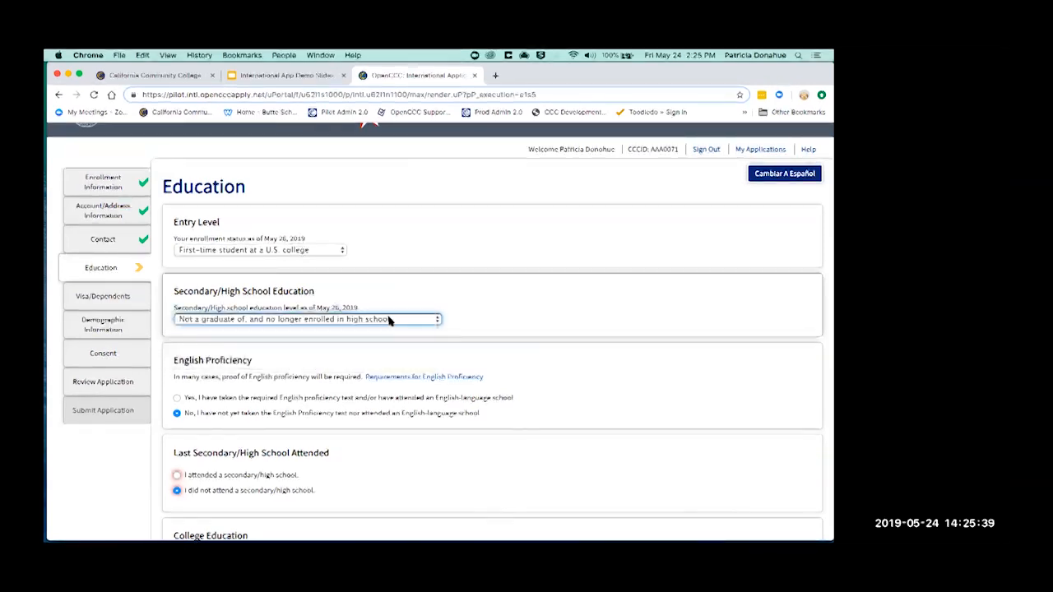
pyautogui.click(390, 320)
pyautogui.click(386, 309)
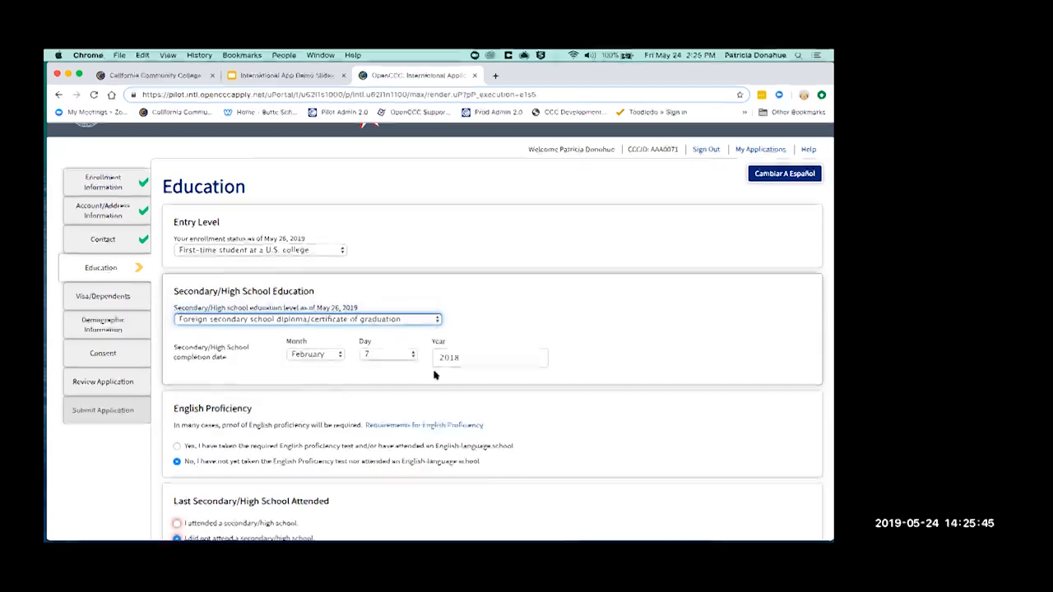
pyautogui.scroll(-2, 366, 407)
pyautogui.scroll(-1, 362, 410)
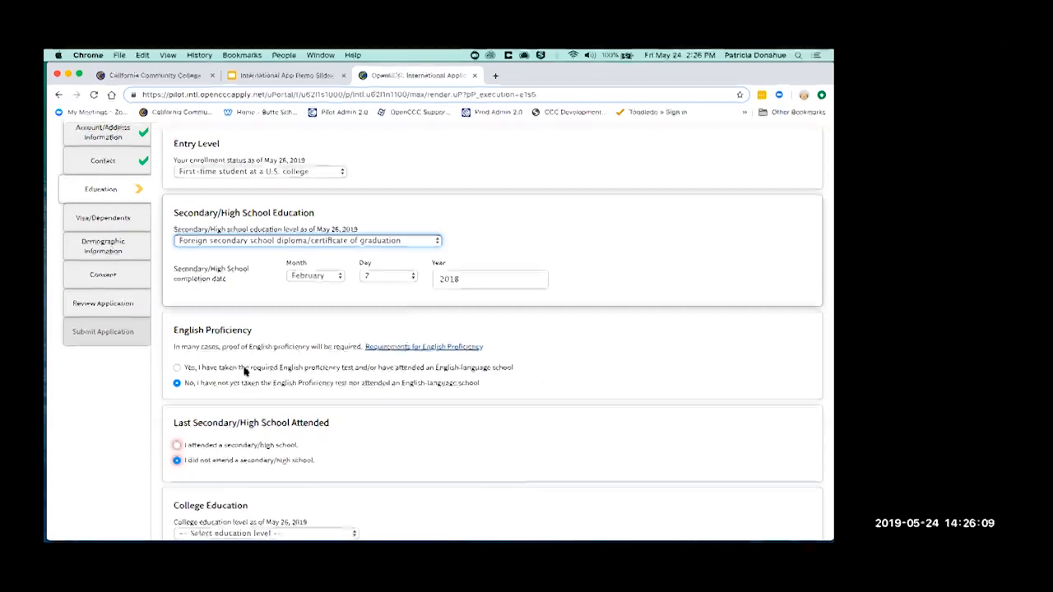
pyautogui.click(186, 386)
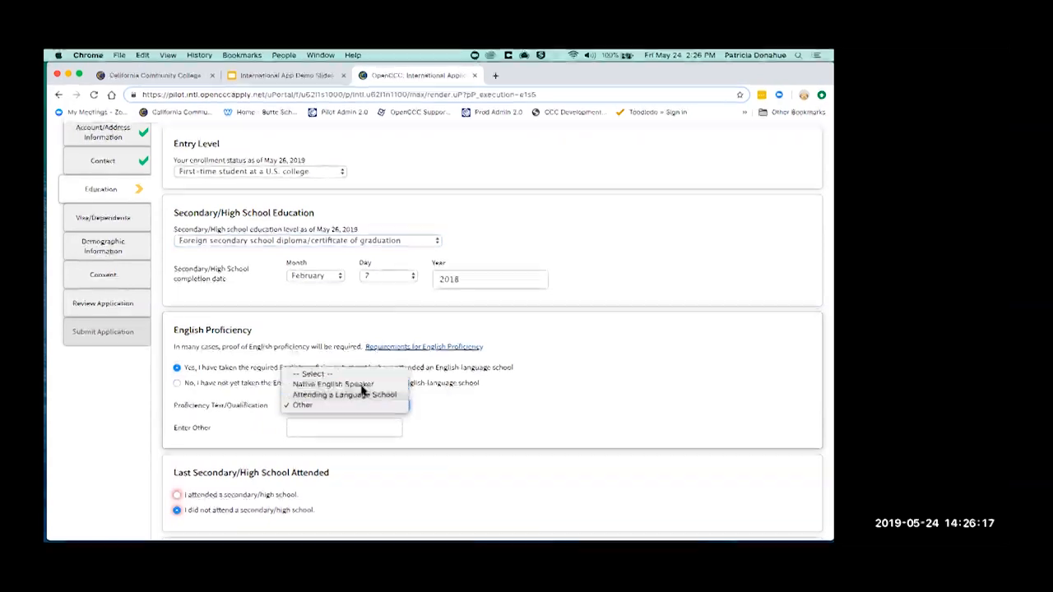
pyautogui.click(333, 385)
pyautogui.click(176, 384)
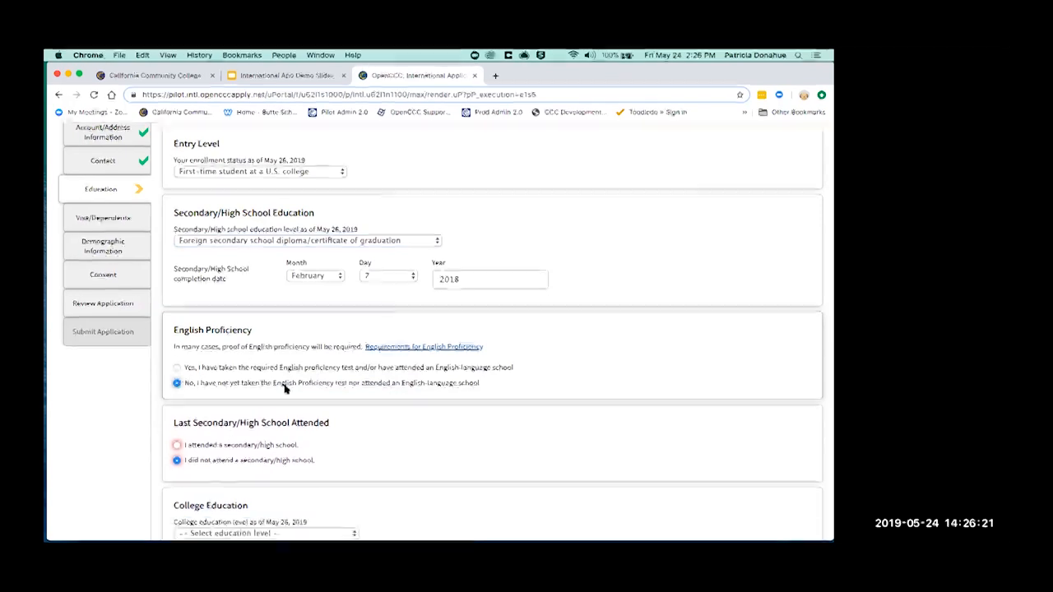
pyautogui.scroll(-1, 285, 389)
pyautogui.scroll(-5, 286, 389)
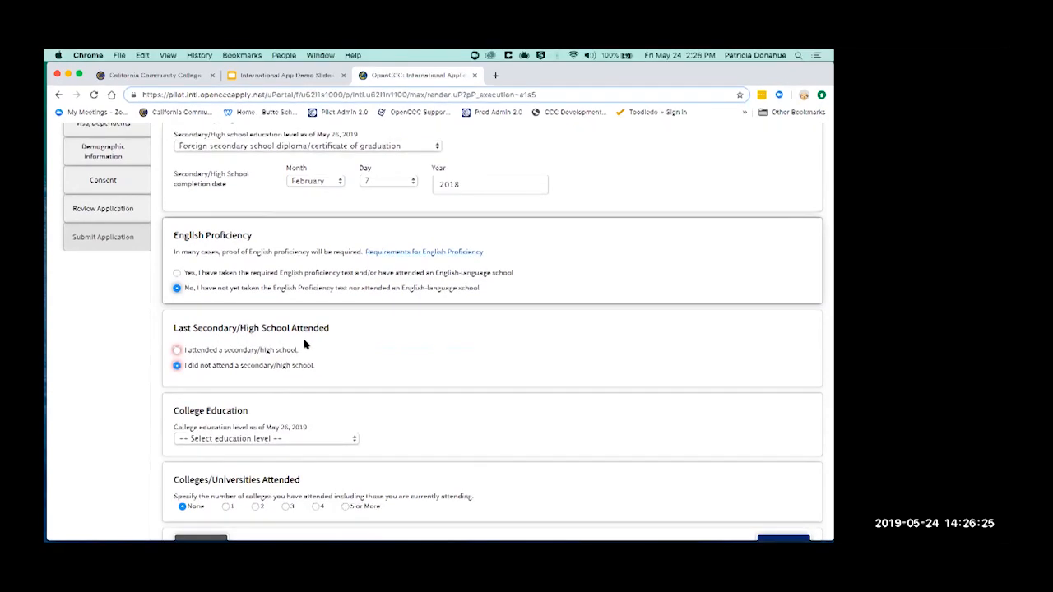
# Record School of Irish Dance, Dublin, Ireland, attended February 2012 to March 2015, in English
pyautogui.click(179, 351)
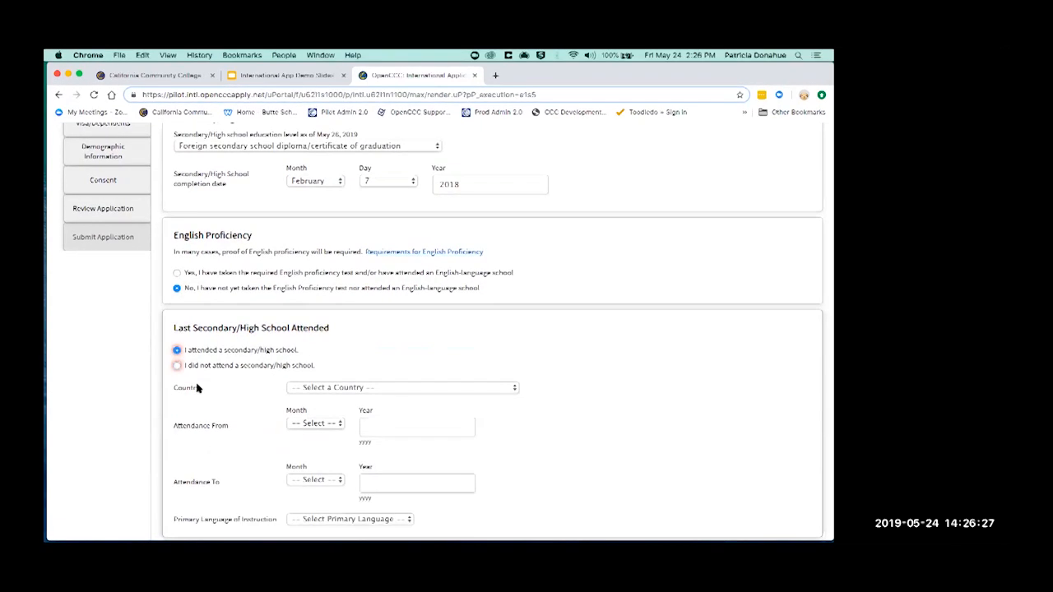
pyautogui.scroll(2, 197, 395)
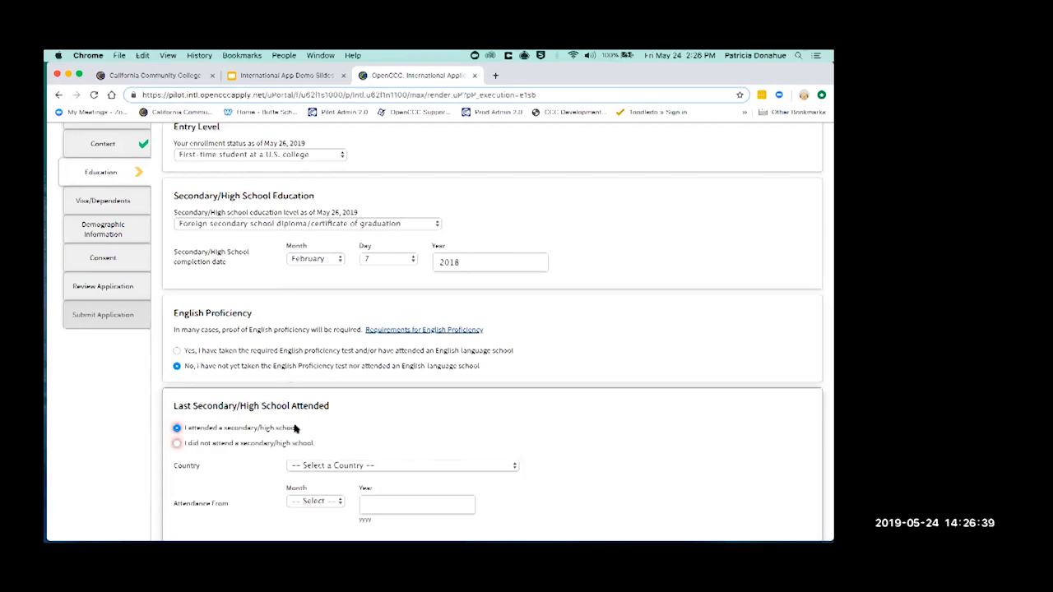
pyautogui.scroll(-1, 295, 428)
pyautogui.scroll(-1, 294, 428)
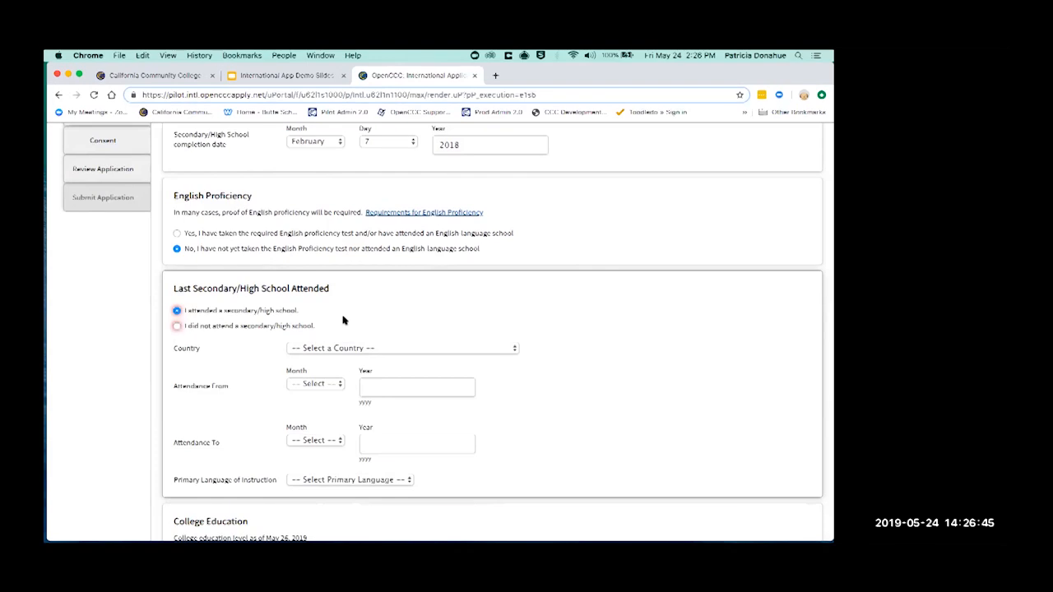
pyautogui.click(452, 353)
pyautogui.write('ire')
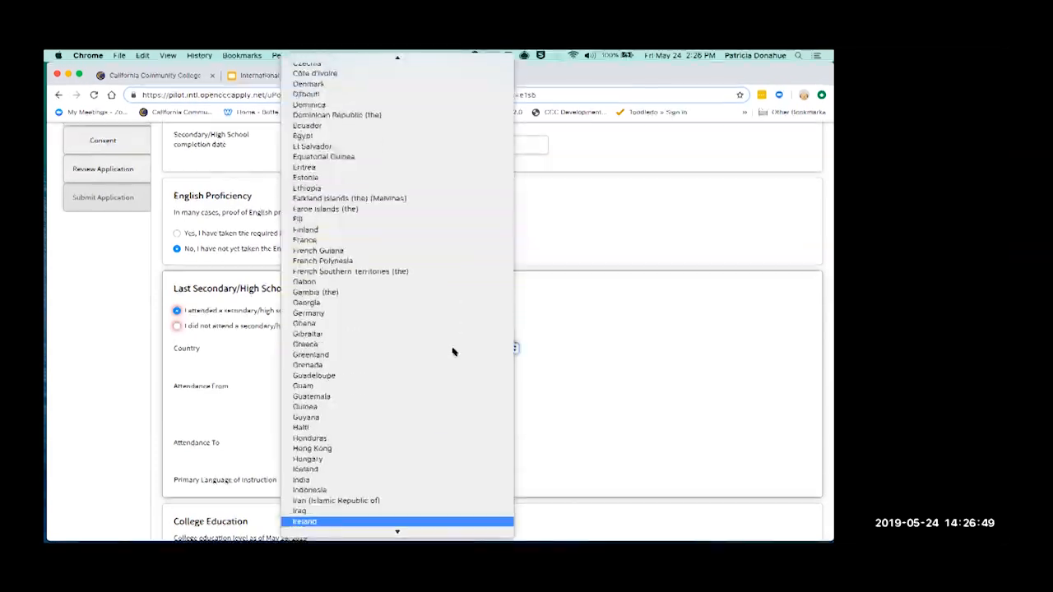
pyautogui.press('Return')
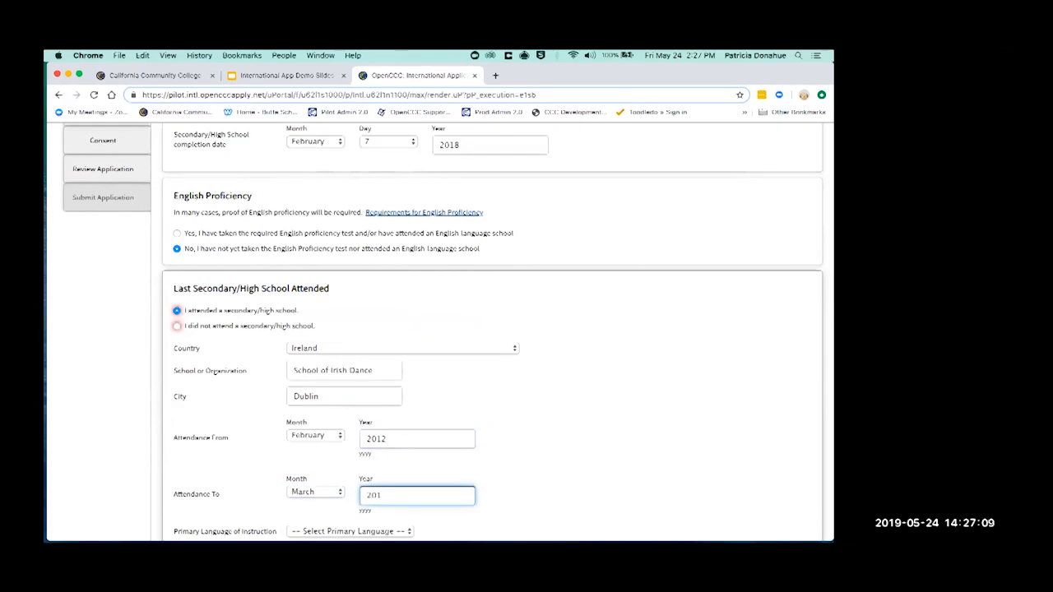
pyautogui.click(581, 458)
pyautogui.scroll(-3, 580, 458)
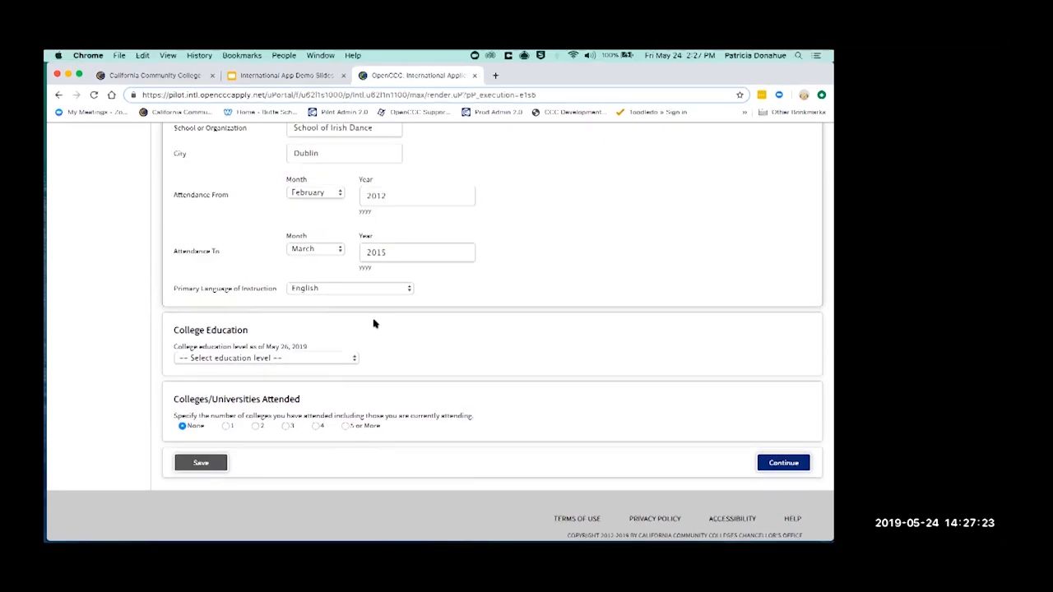
# Choose No degree for College Education, dismiss the session warning, and set colleges attended to None
pyautogui.click(301, 359)
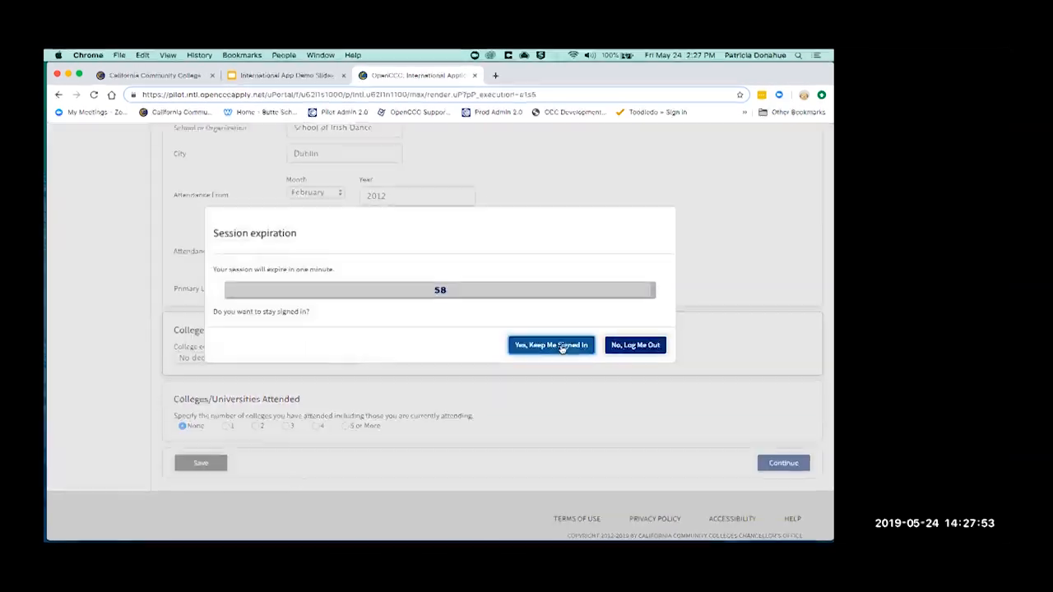
pyautogui.click(560, 345)
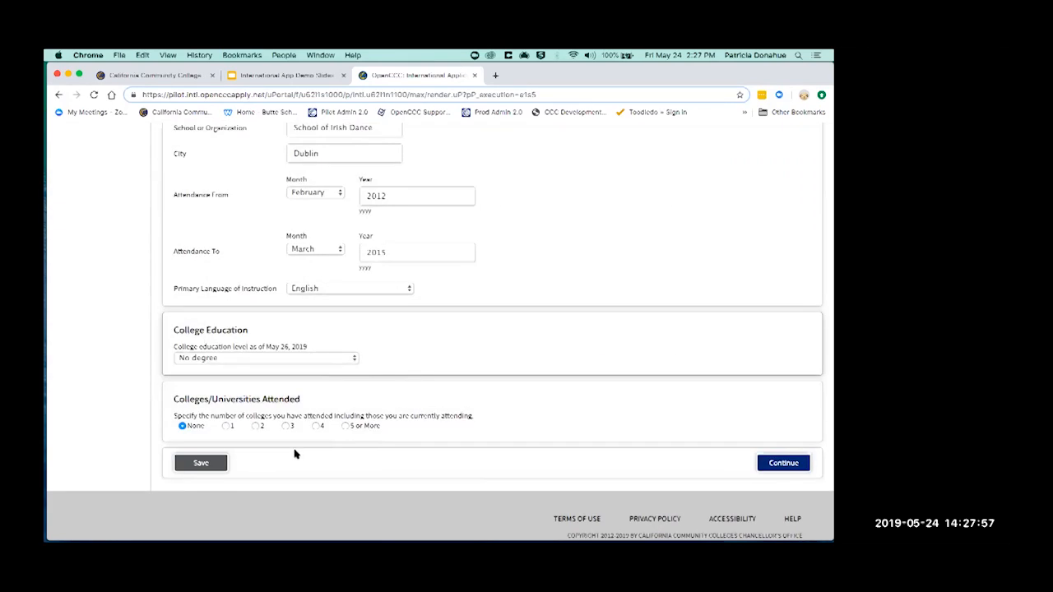
pyautogui.click(227, 426)
pyautogui.scroll(-3, 269, 444)
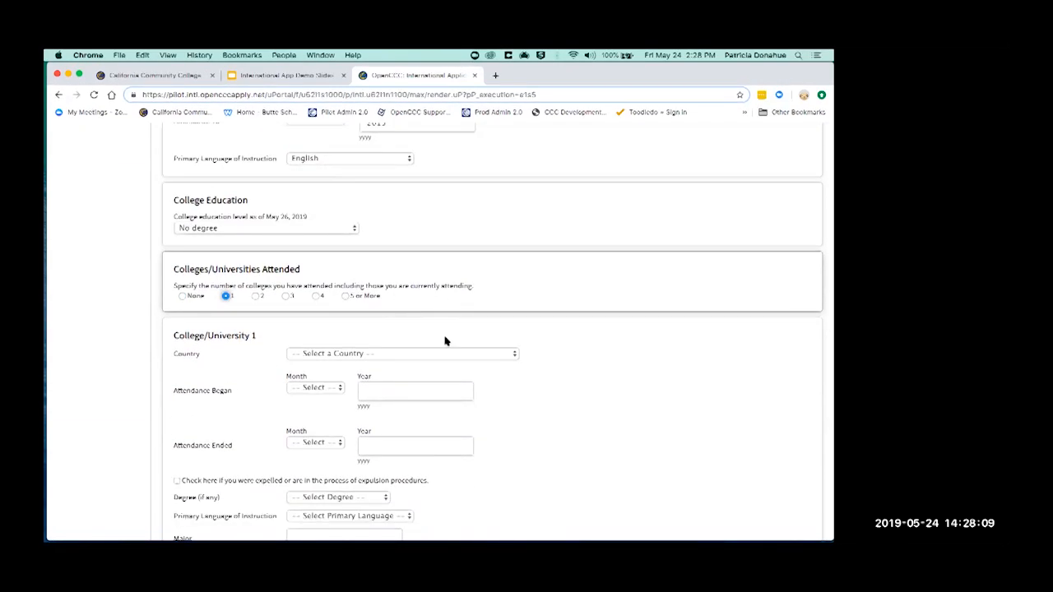
pyautogui.scroll(-2, 446, 339)
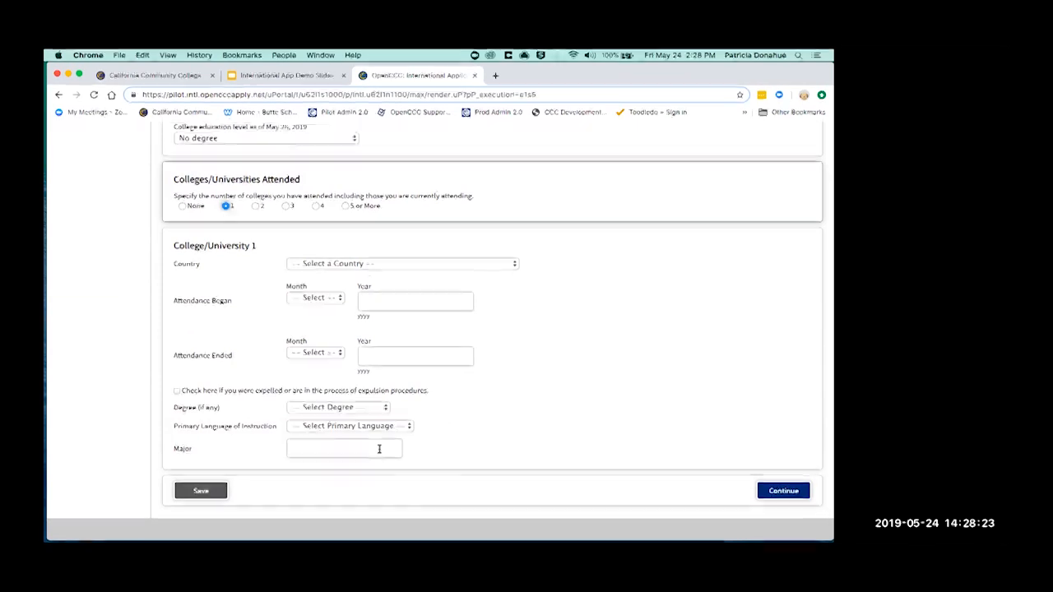
pyautogui.click(182, 207)
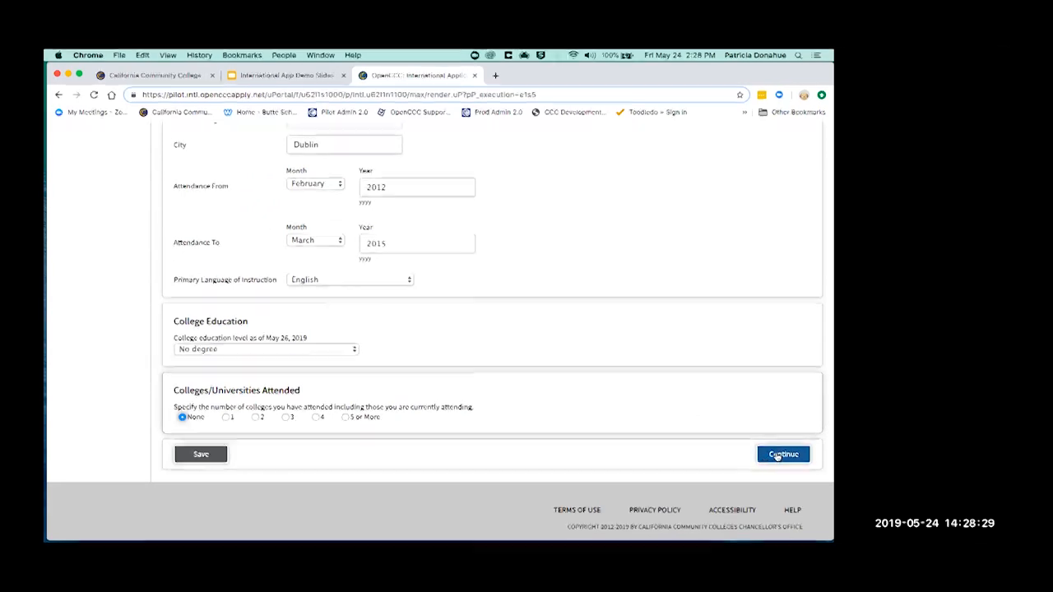
# Save Education, then record no passport yet and an F-1 visa dated April 4, 2018–March 5, 2025
pyautogui.click(777, 456)
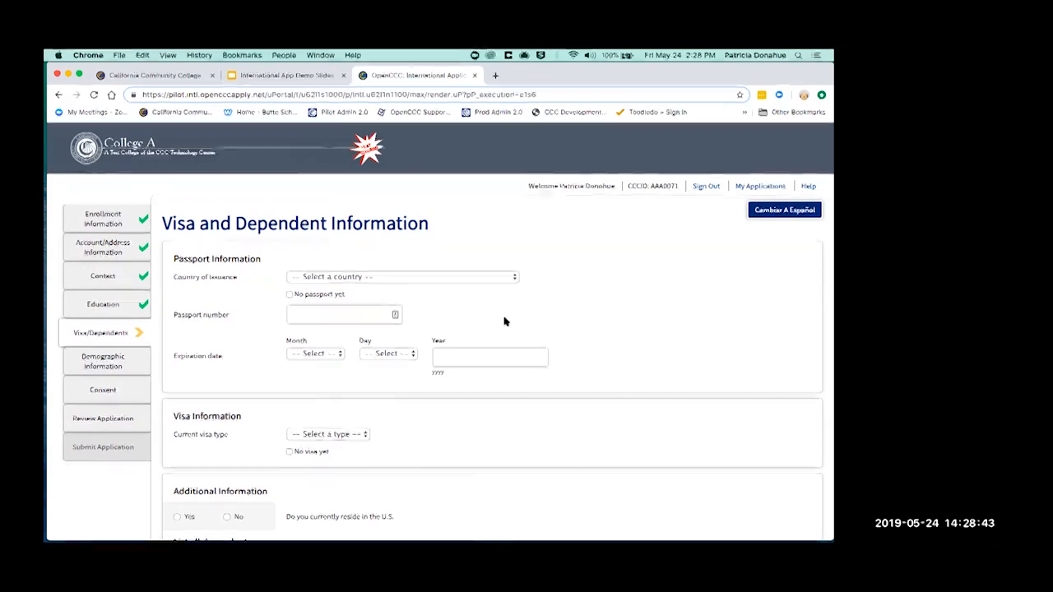
pyautogui.click(491, 281)
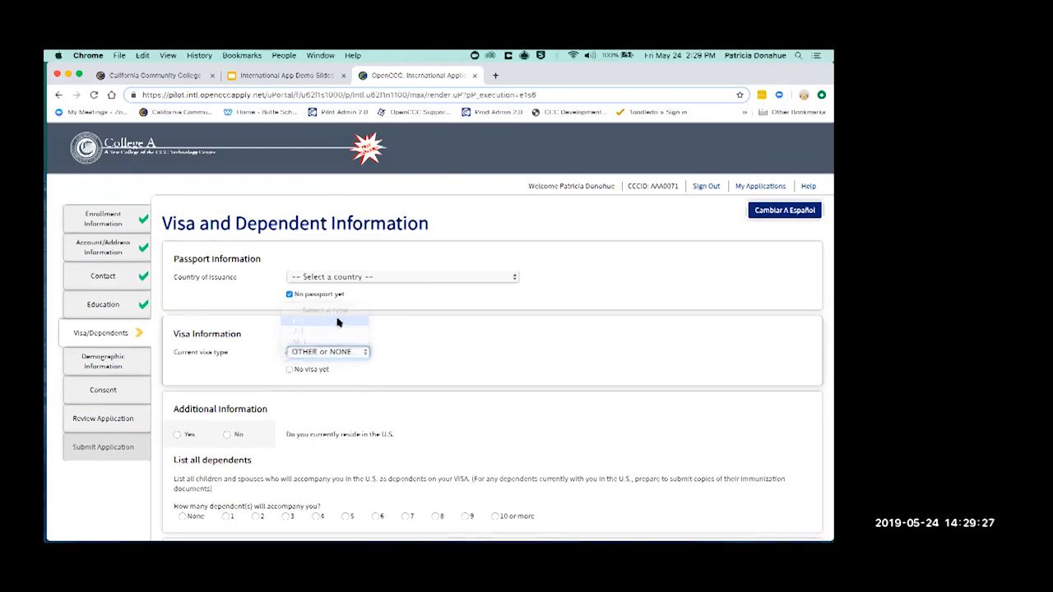
pyautogui.click(337, 322)
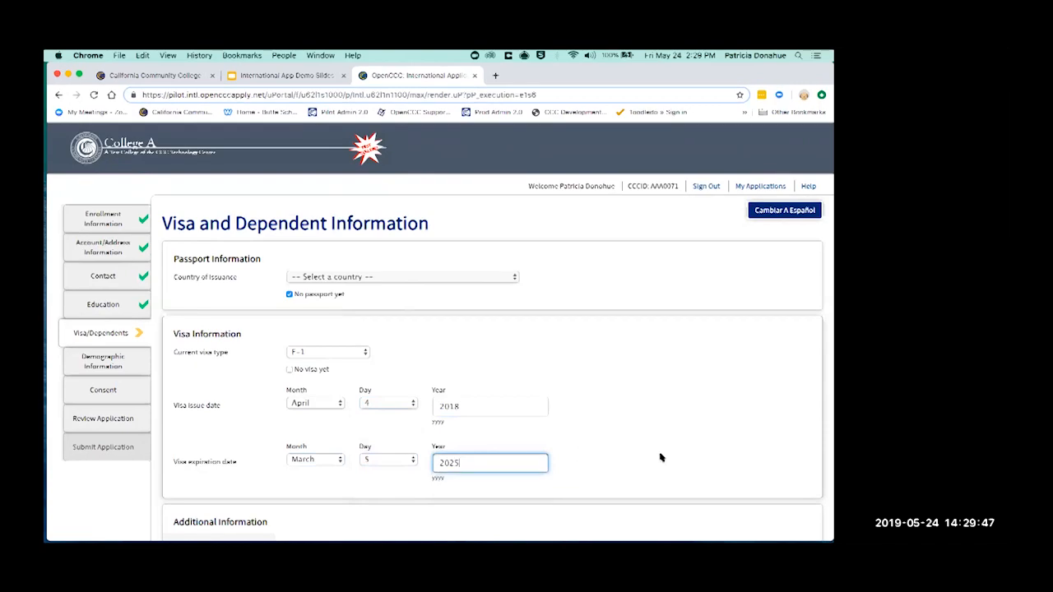
# Answer No to currently residing in the U.S. and None for accompanying dependents
pyautogui.scroll(-3, 683, 455)
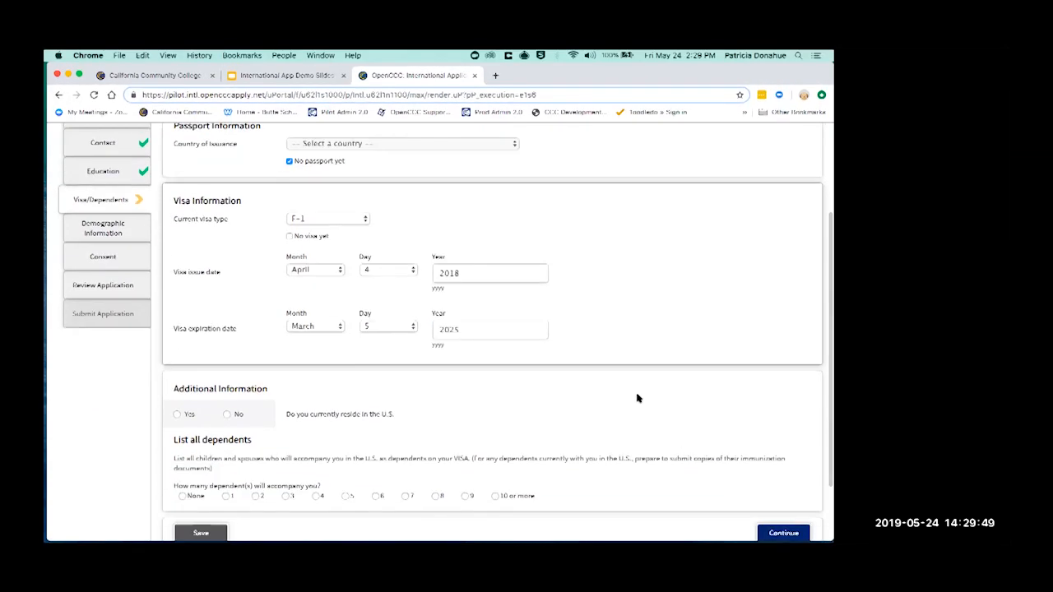
pyautogui.scroll(-3, 640, 397)
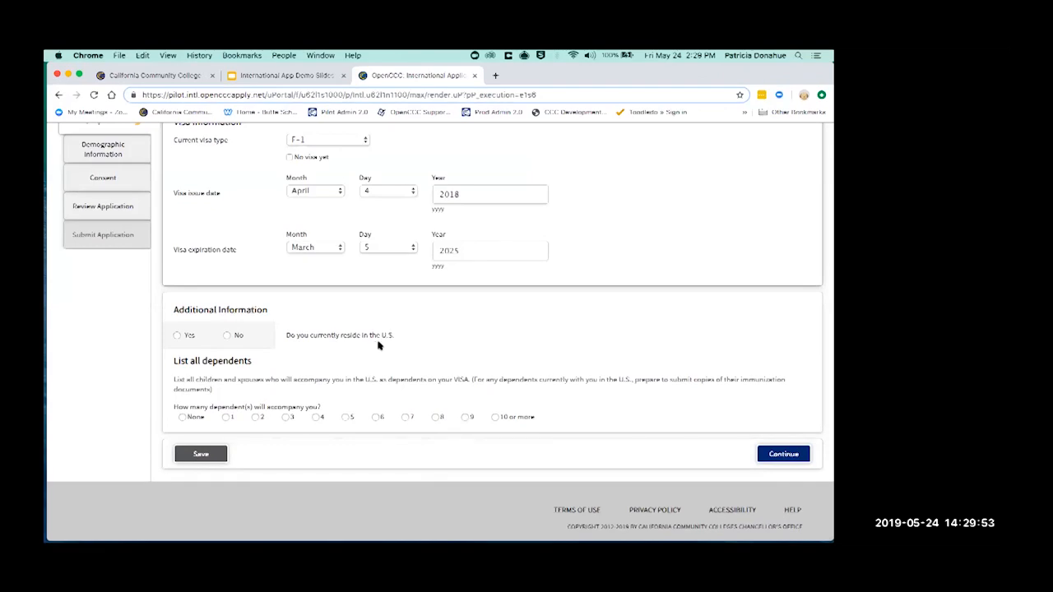
pyautogui.click(177, 336)
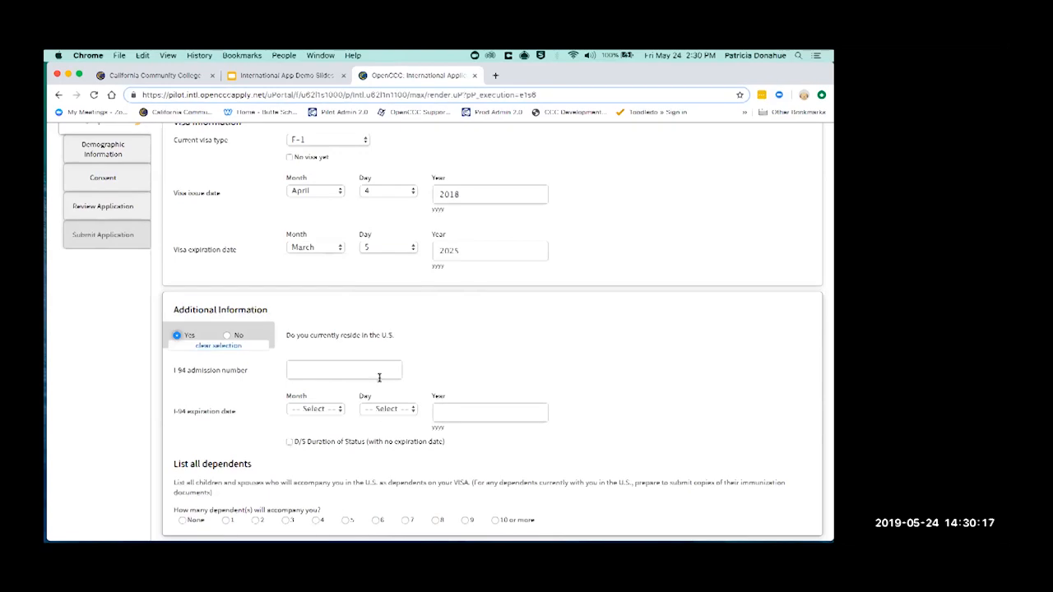
pyautogui.click(226, 336)
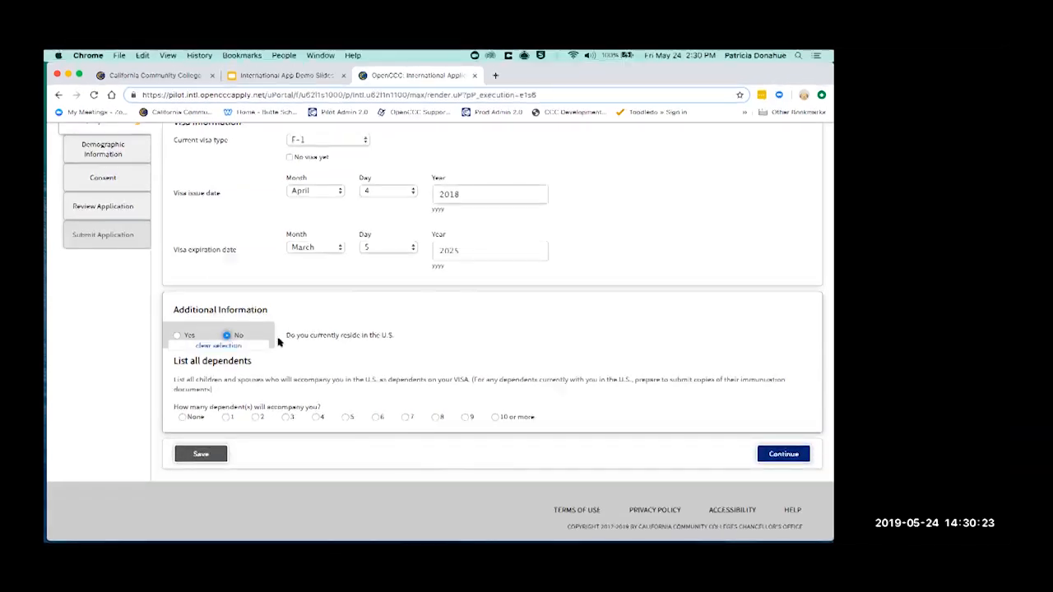
pyautogui.click(183, 417)
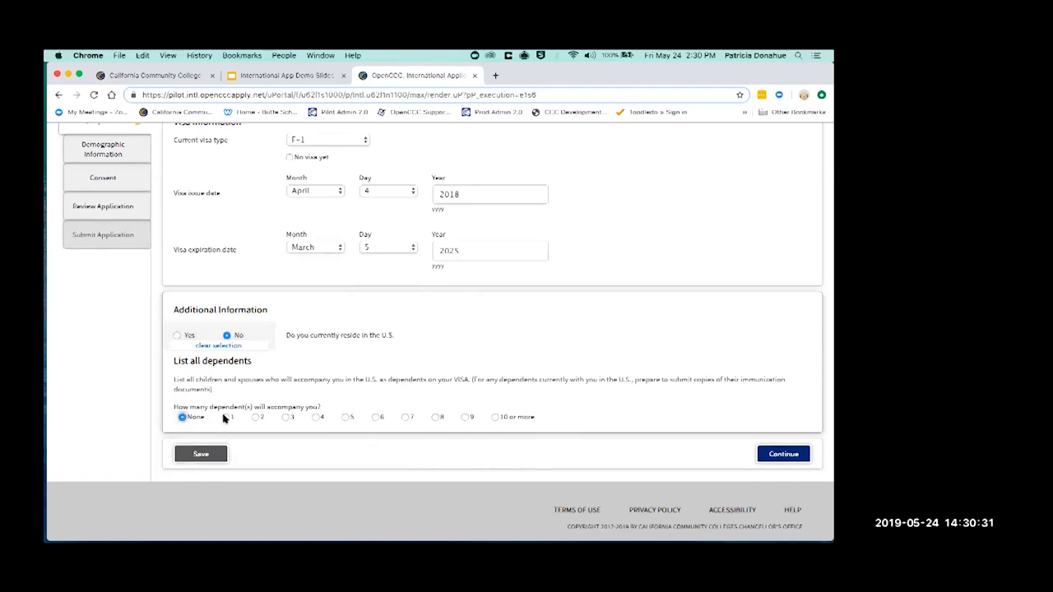
# Switch 'How many dependents will accompany you?' back to None and save Visa/Dependents
pyautogui.click(227, 417)
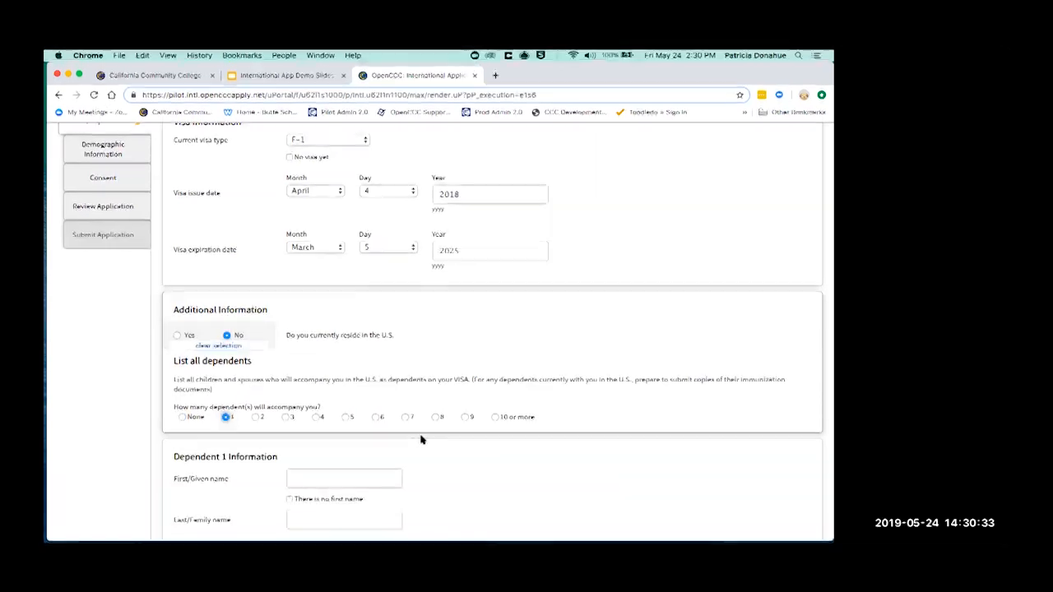
pyautogui.scroll(-2, 425, 436)
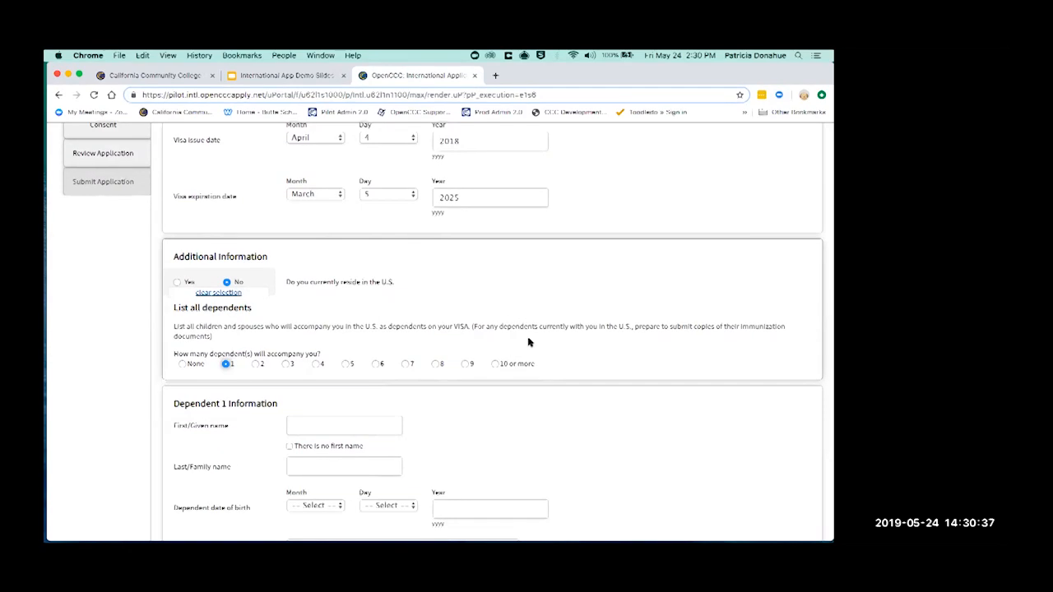
pyautogui.scroll(-5, 529, 342)
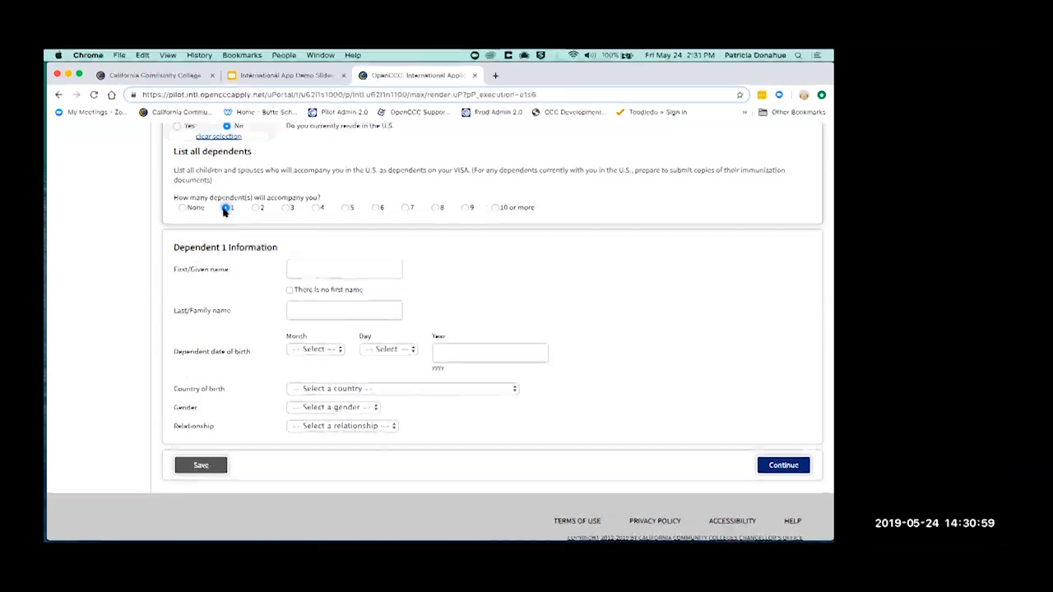
pyautogui.click(183, 209)
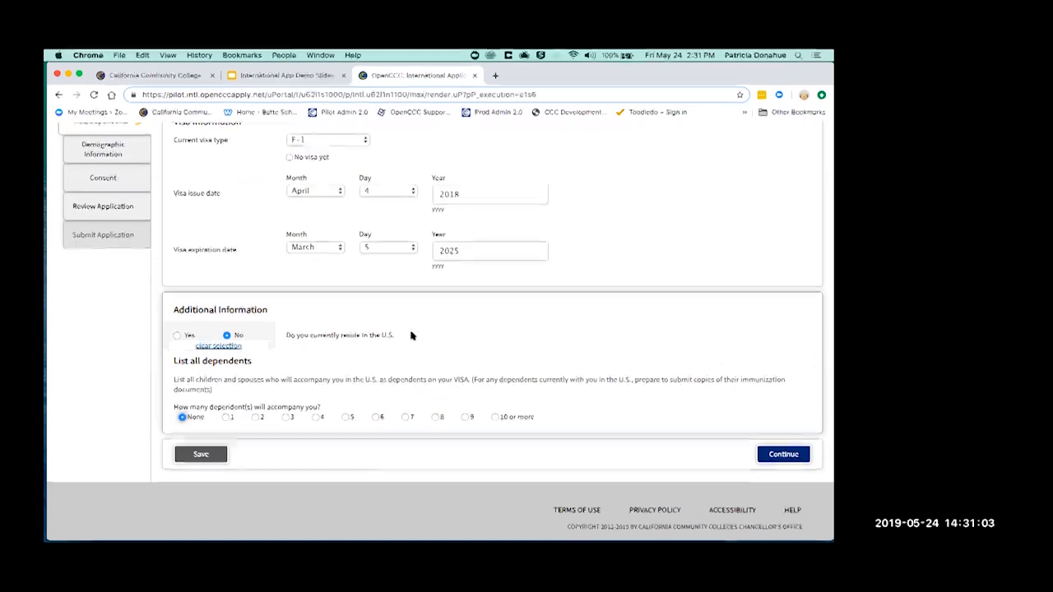
pyautogui.scroll(3, 411, 335)
pyautogui.scroll(2, 412, 335)
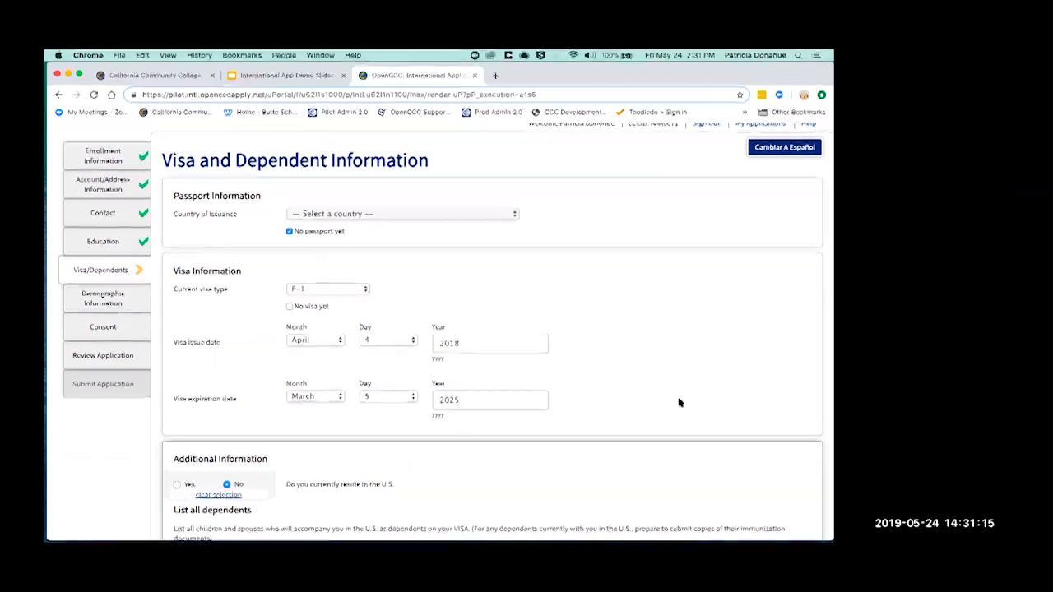
pyautogui.scroll(-2, 679, 402)
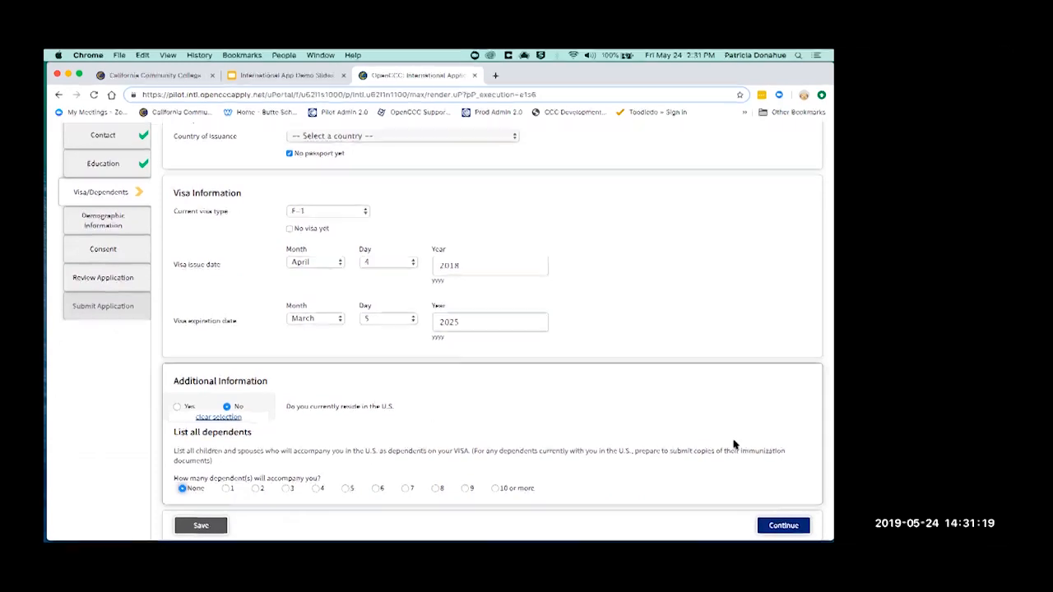
pyautogui.click(783, 525)
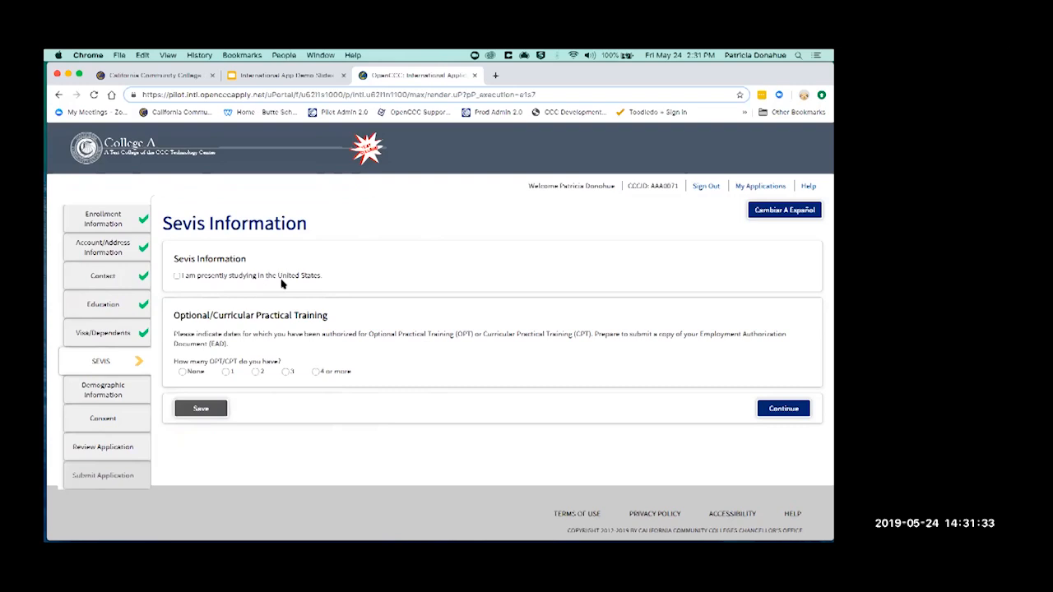
# Mark currently studying in the U.S., set OPT/CPT authorizations to None, and continue
pyautogui.click(176, 276)
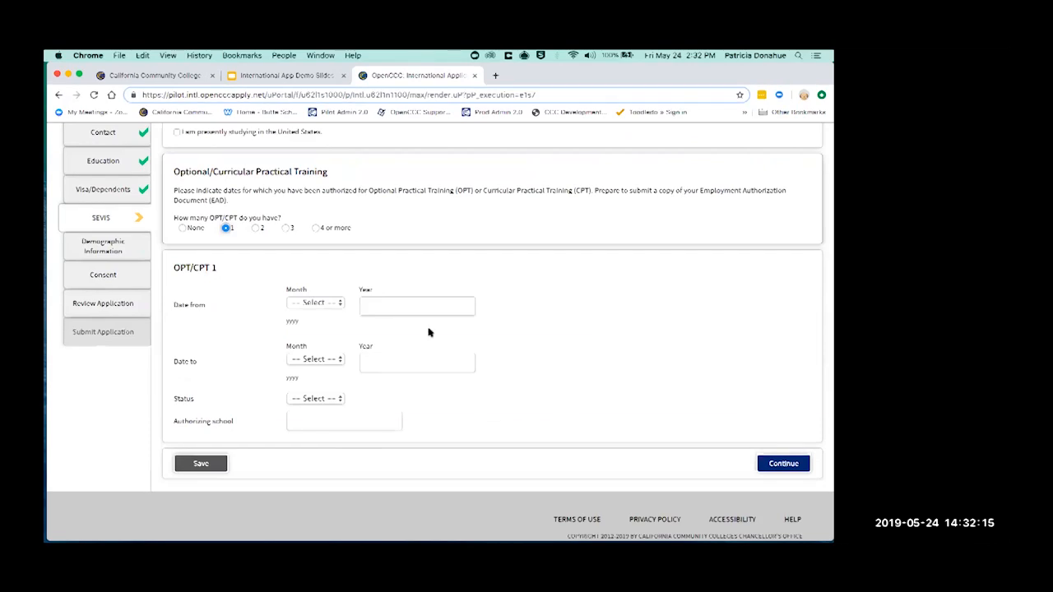
pyautogui.click(329, 398)
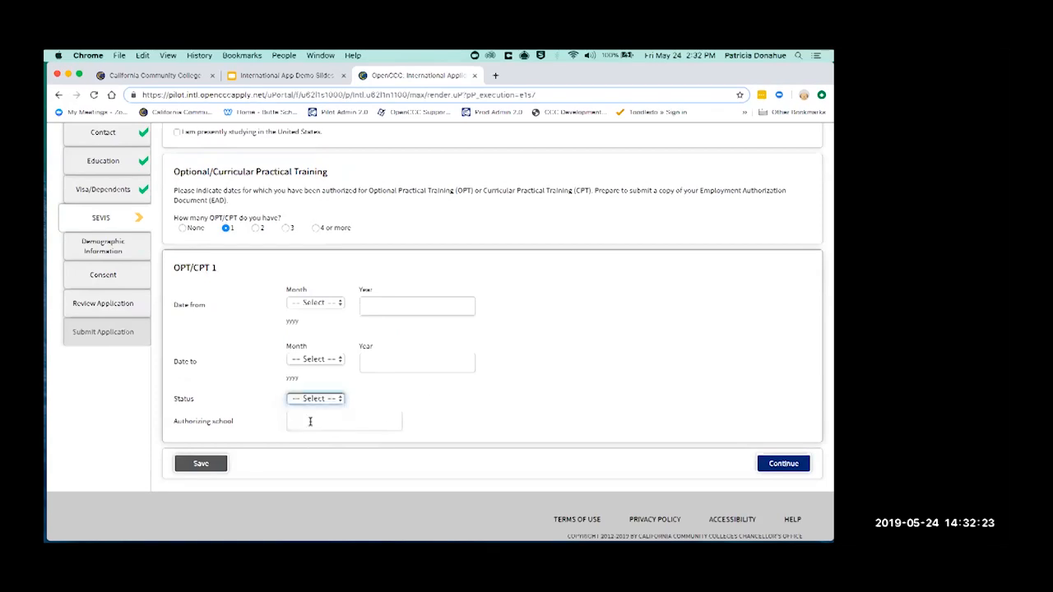
pyautogui.click(183, 230)
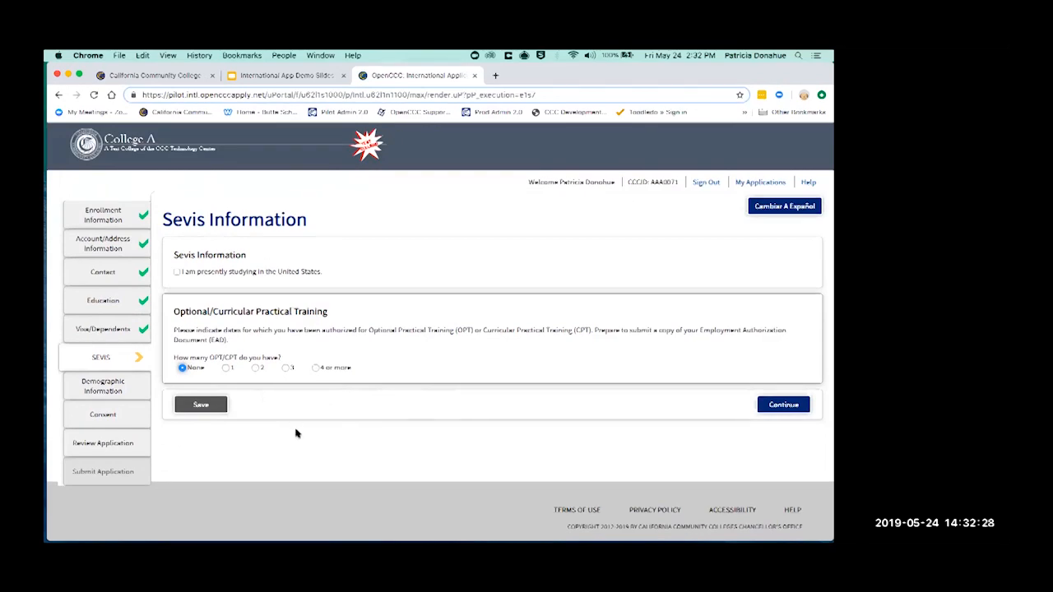
pyautogui.click(797, 404)
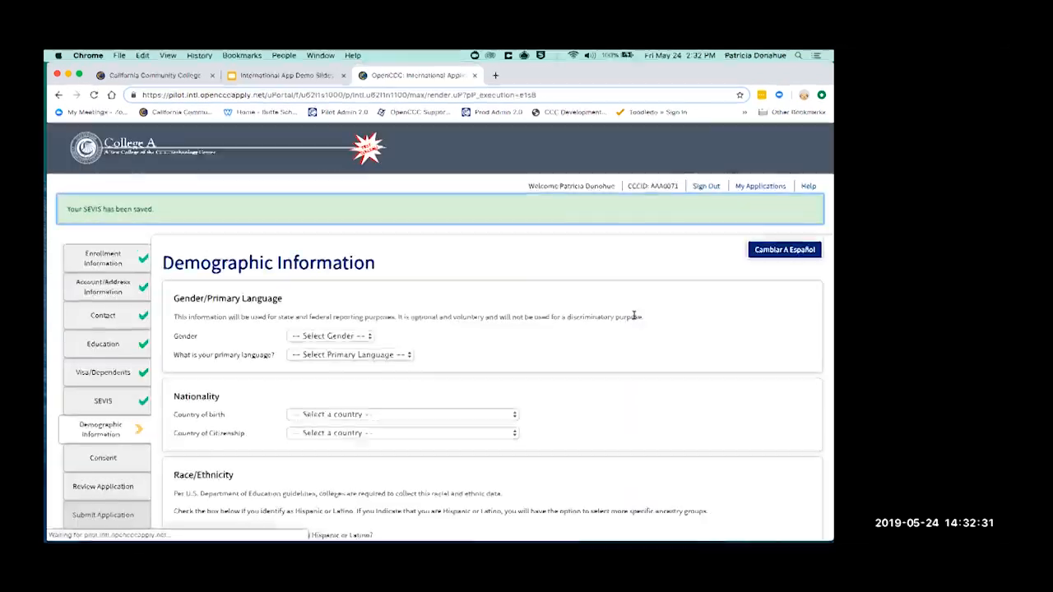
# Choose Ireland as both the country of birth and the country of citizenship
pyautogui.scroll(-2, 633, 352)
pyautogui.scroll(-1, 633, 353)
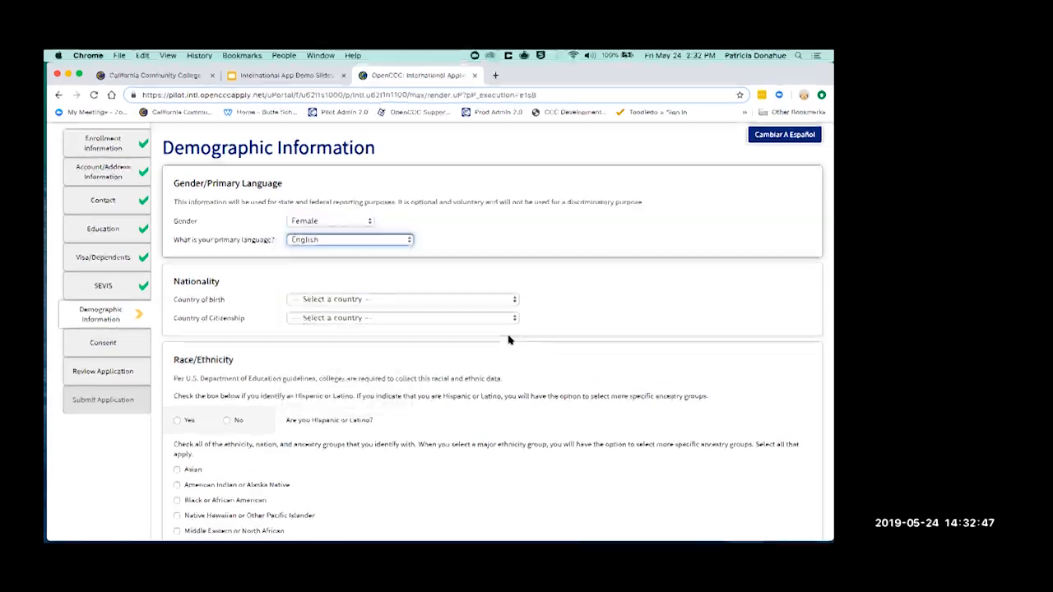
pyautogui.scroll(-1, 599, 336)
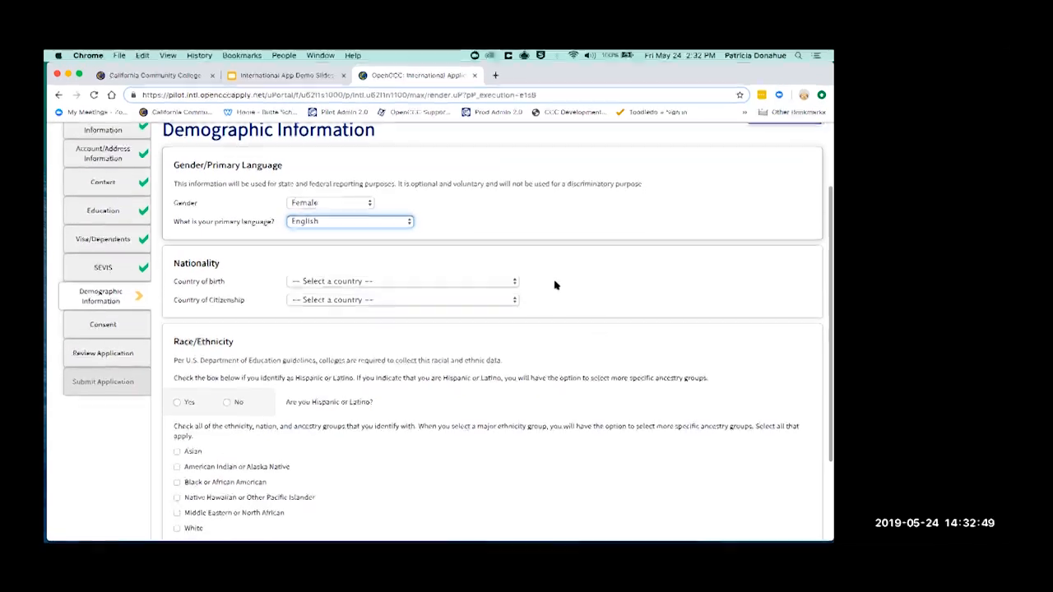
pyautogui.click(484, 282)
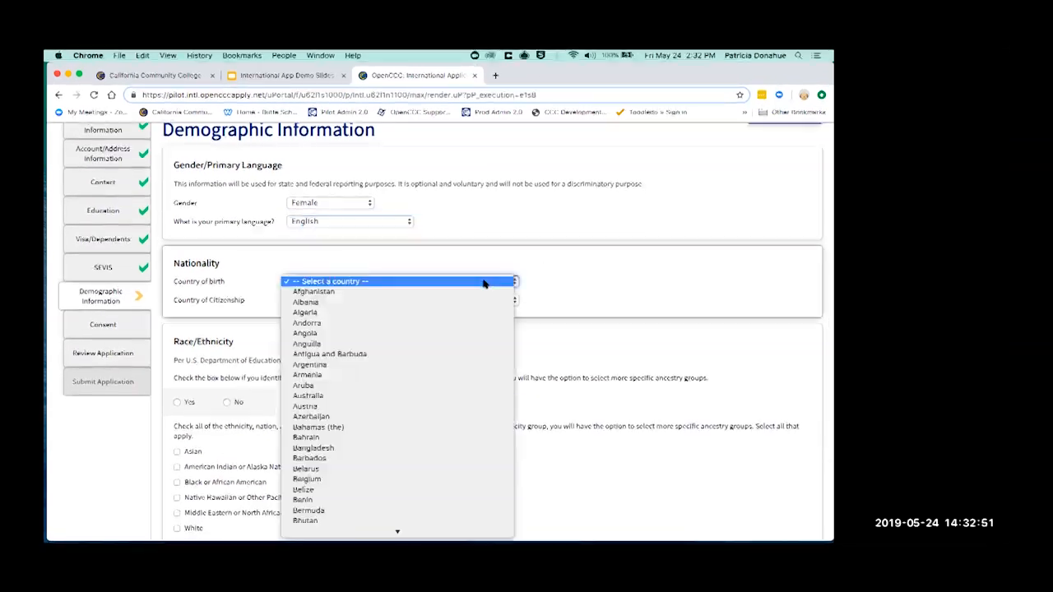
pyautogui.write('ire')
pyautogui.press('Return')
pyautogui.press('Tab')
pyautogui.write('ire')
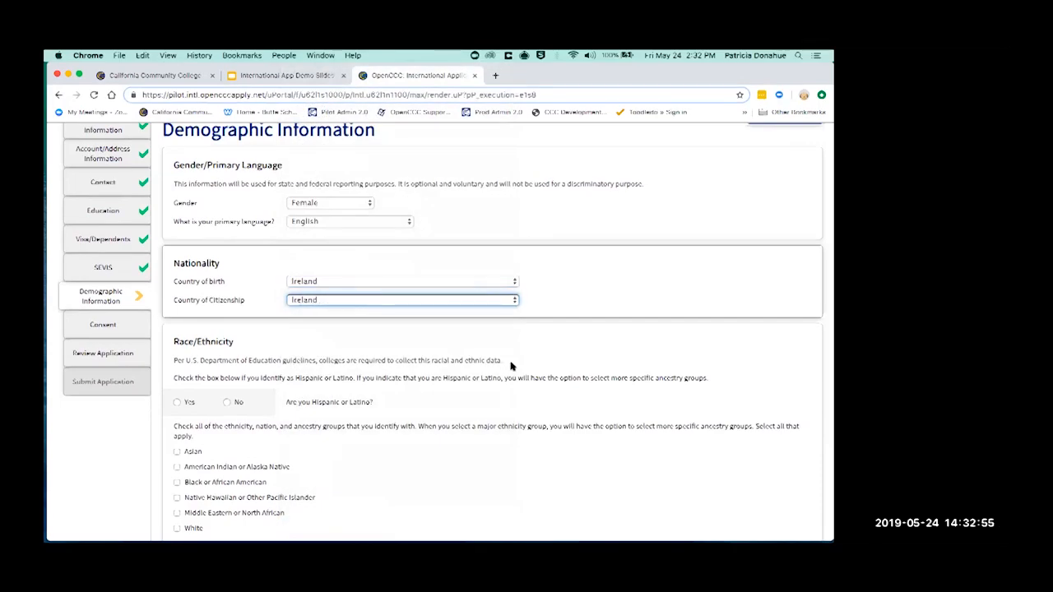
# Save the completed Demographic Information page and move on to consent
pyautogui.scroll(-1, 510, 366)
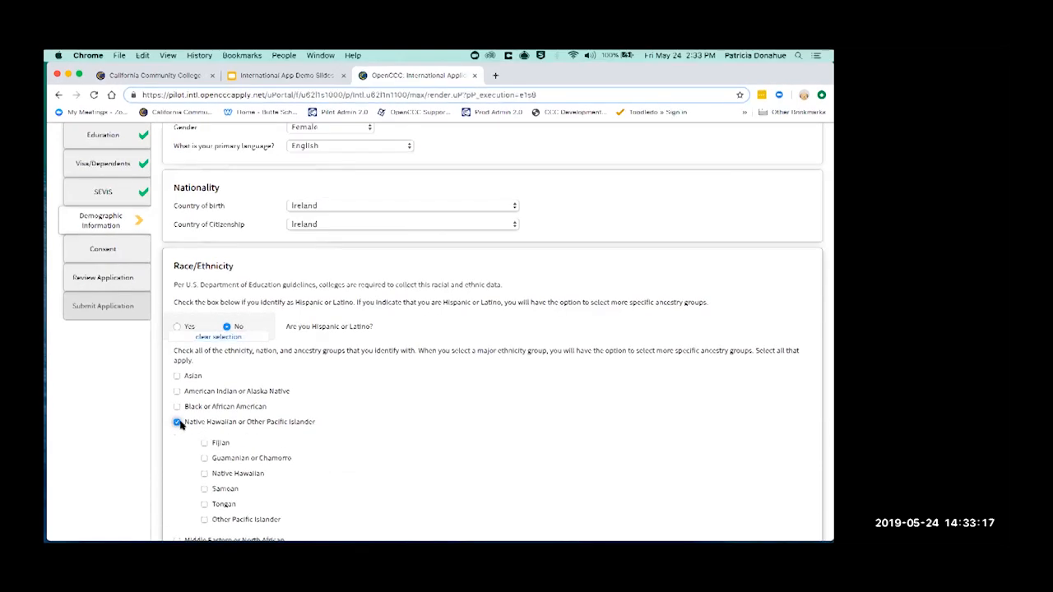
pyautogui.scroll(-3, 518, 432)
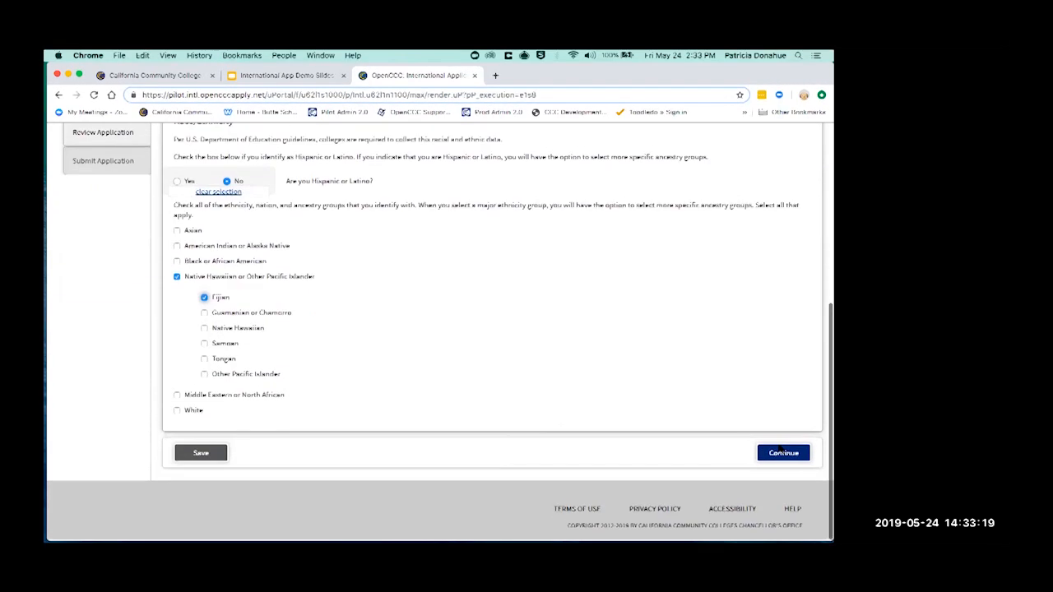
pyautogui.click(786, 453)
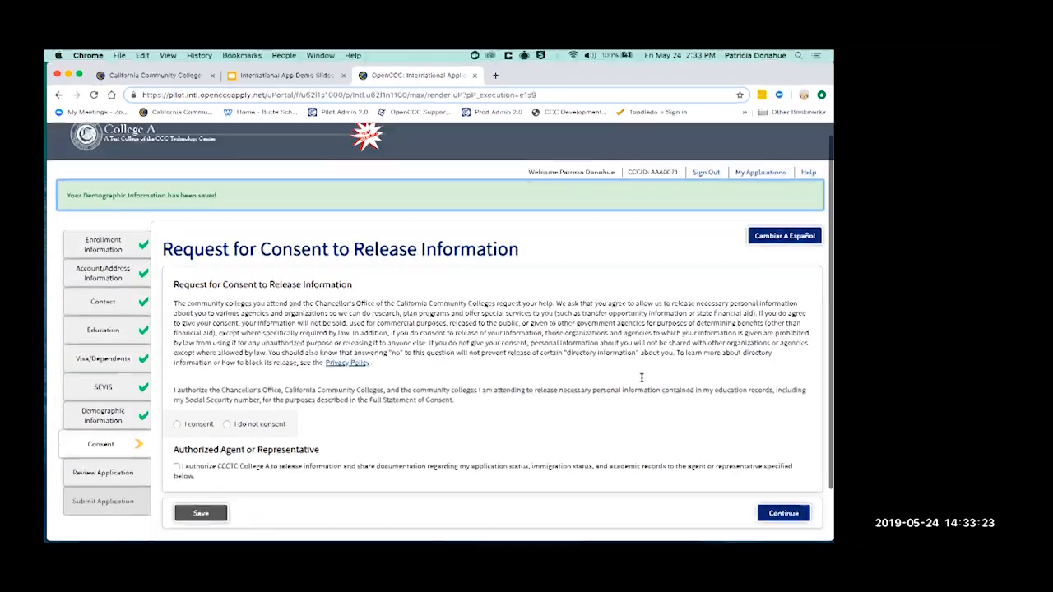
# Keep 'I consent', uncheck the authorized agent option, and save the Consent section
pyautogui.scroll(-1, 642, 378)
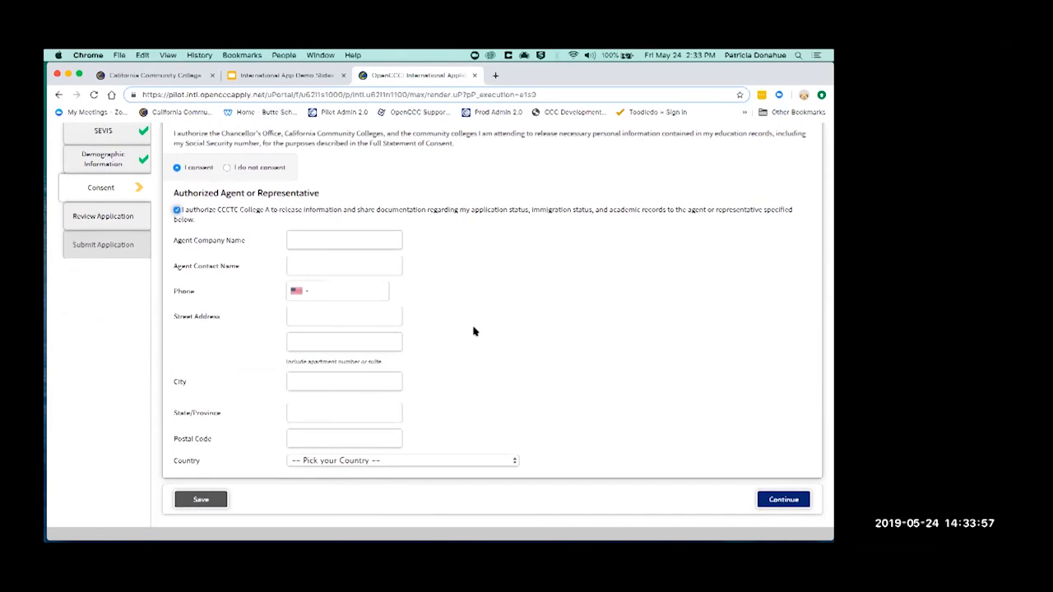
pyautogui.click(177, 211)
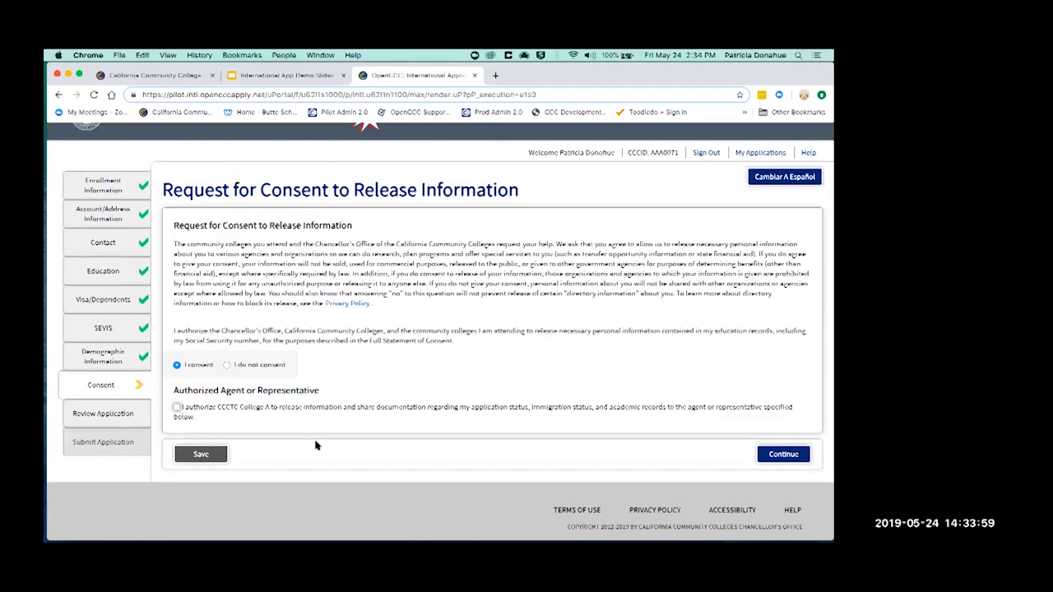
pyautogui.click(779, 454)
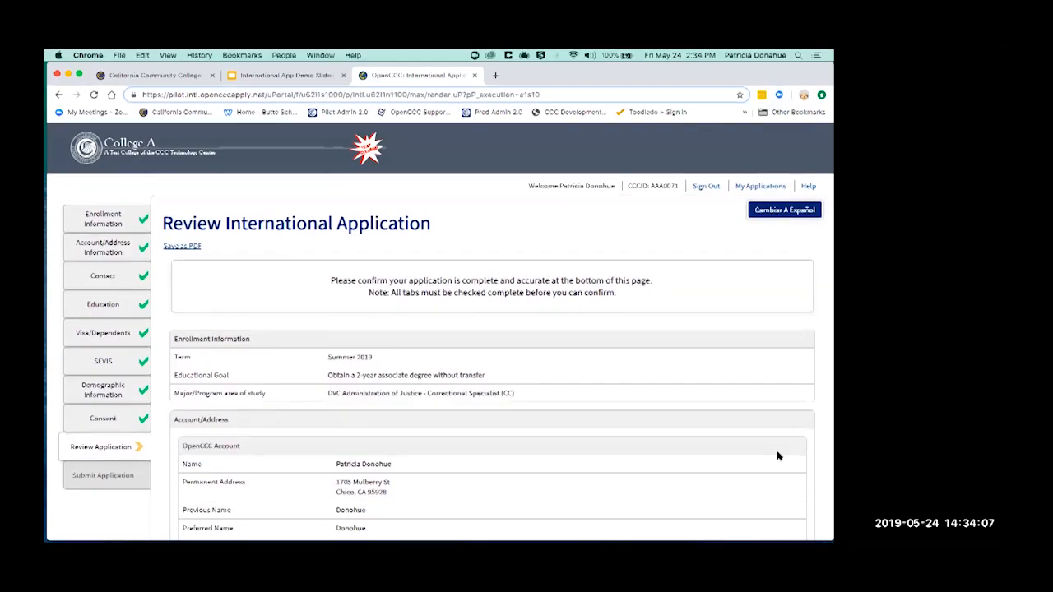
# Scroll the review summary down to the 'I Have Reviewed This Application' button
pyautogui.scroll(-1, 777, 455)
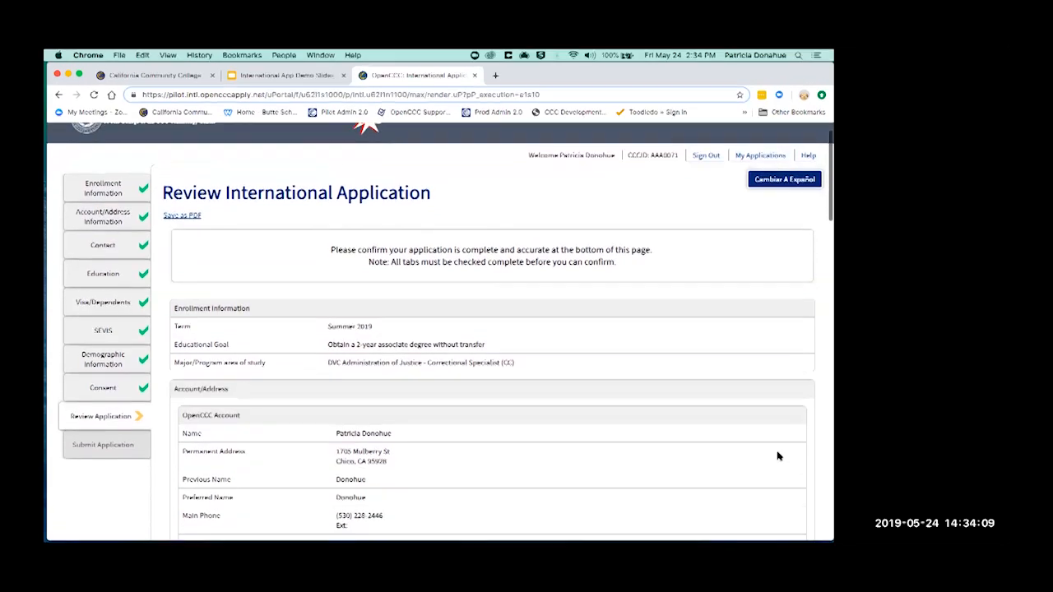
pyautogui.scroll(-3, 777, 455)
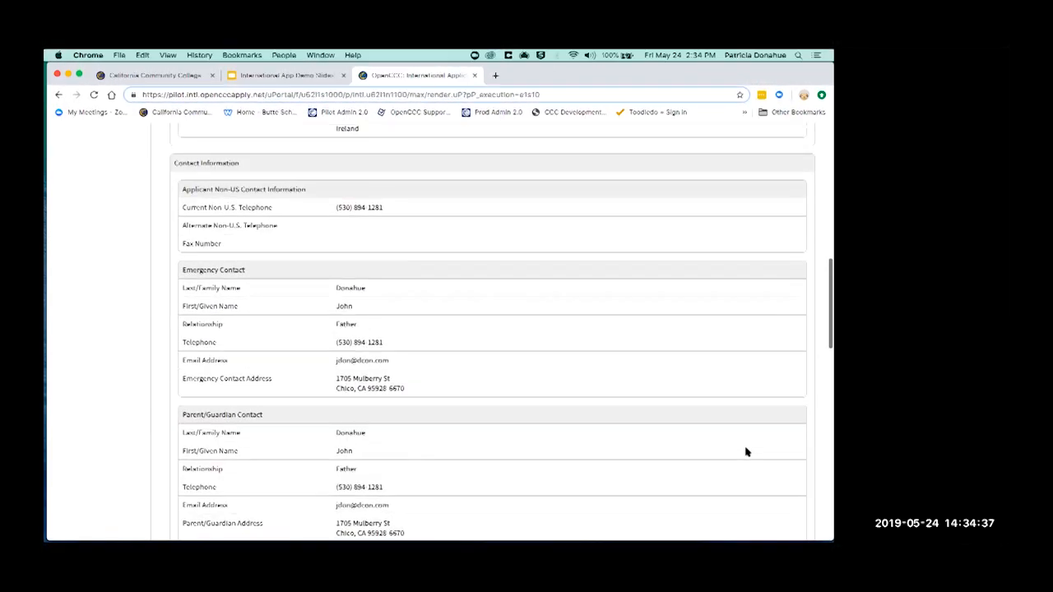
pyautogui.scroll(-3, 747, 451)
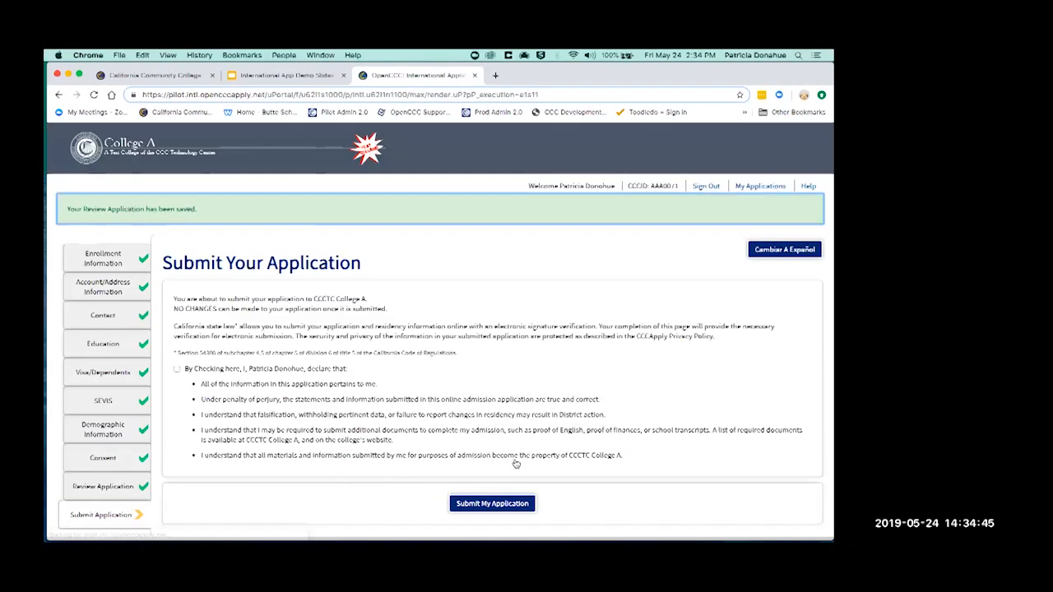
# Accept the applicant declaration, then return to the International App Demo Slides presentation
pyautogui.scroll(-1, 516, 464)
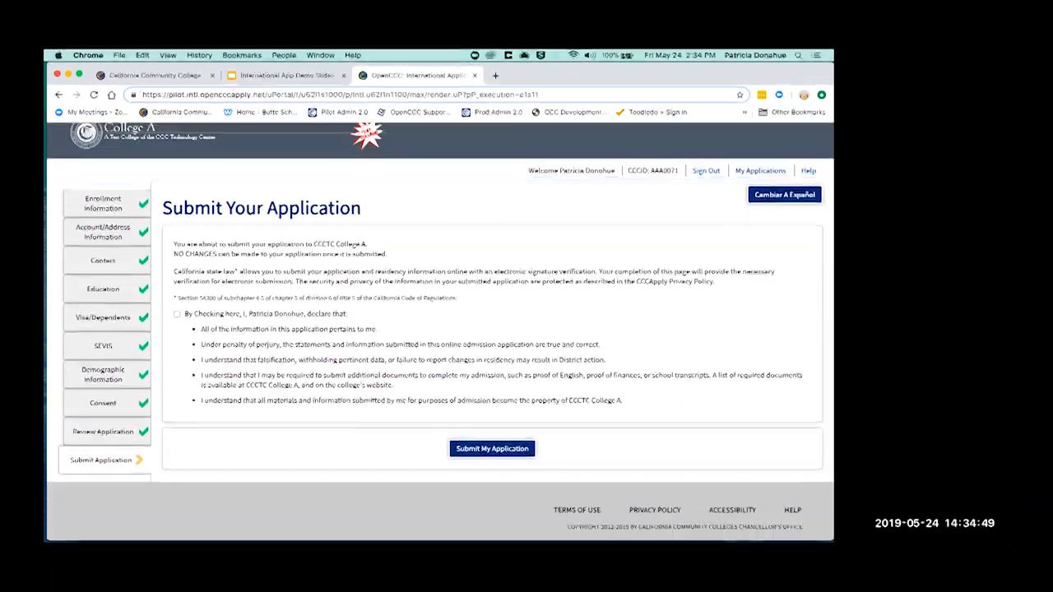
pyautogui.click(177, 314)
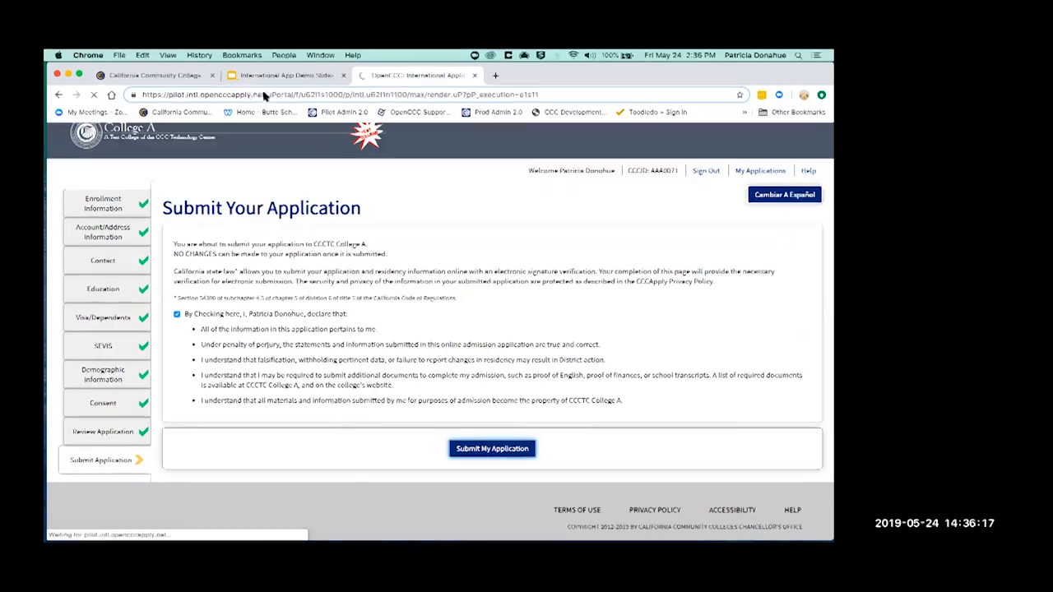
pyautogui.click(287, 75)
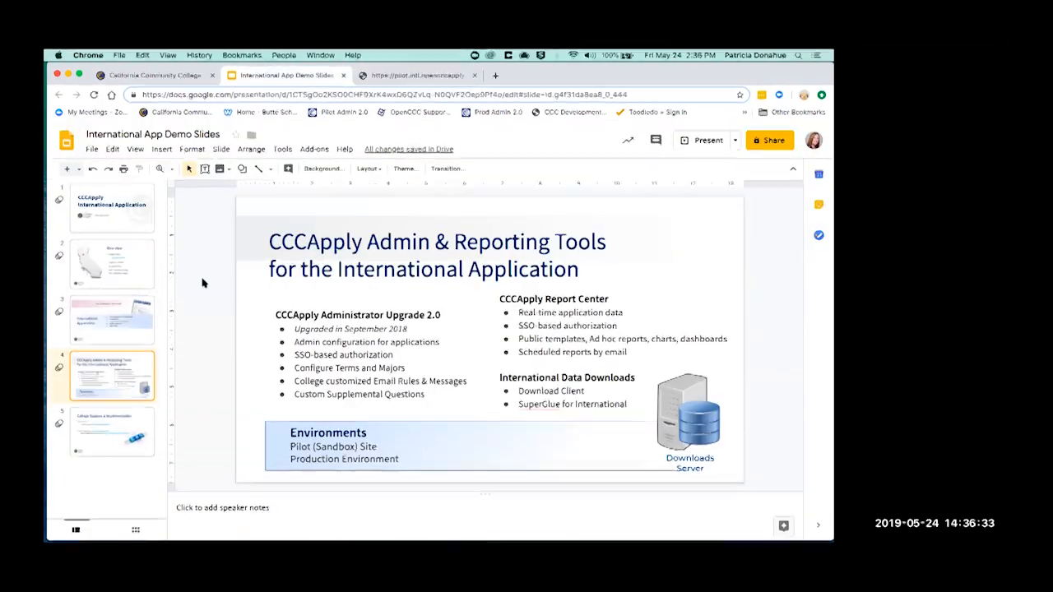